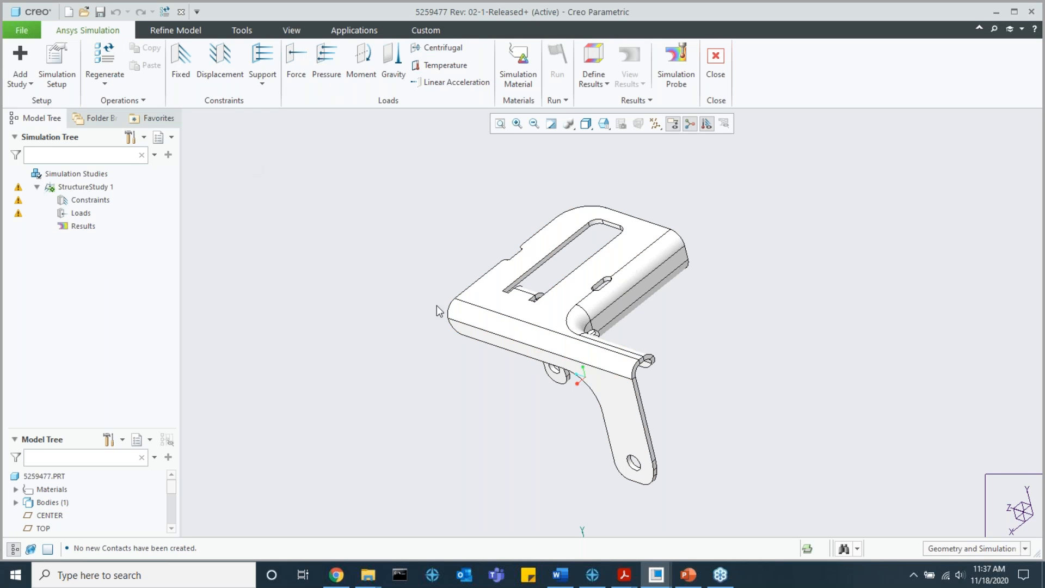
Step: Hide the datum planes and run the study check on the structure study's simulation objects
middle_click_drag(489, 274, 458, 284)
left_click(656, 123)
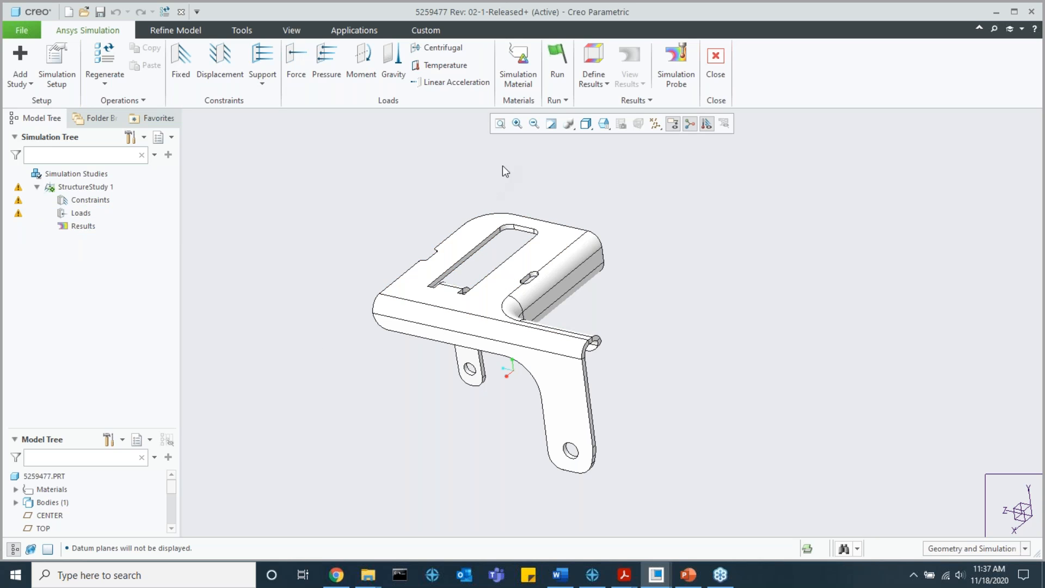
left_click(556, 100)
left_click(583, 129)
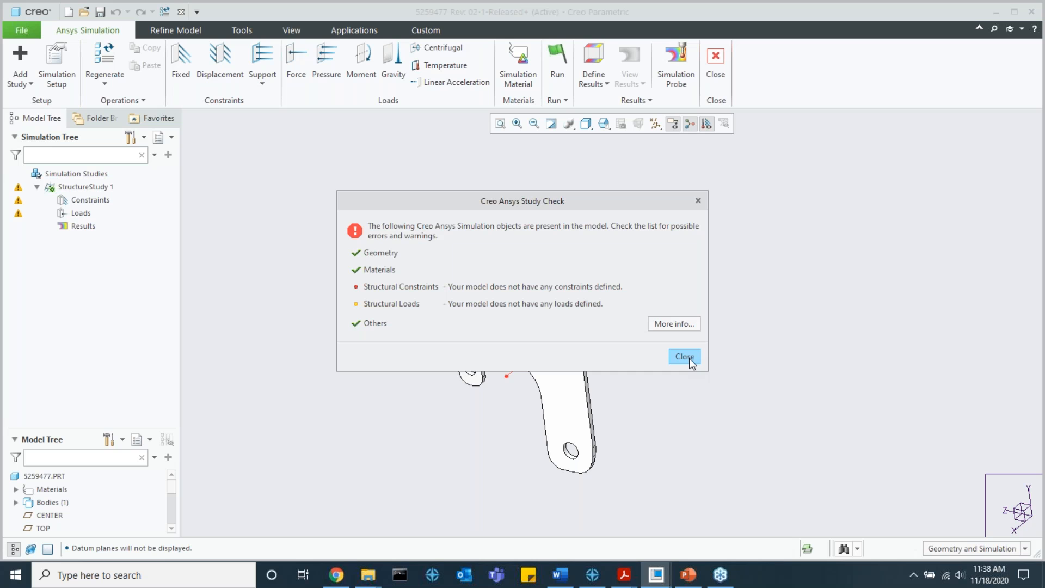
left_click(691, 362)
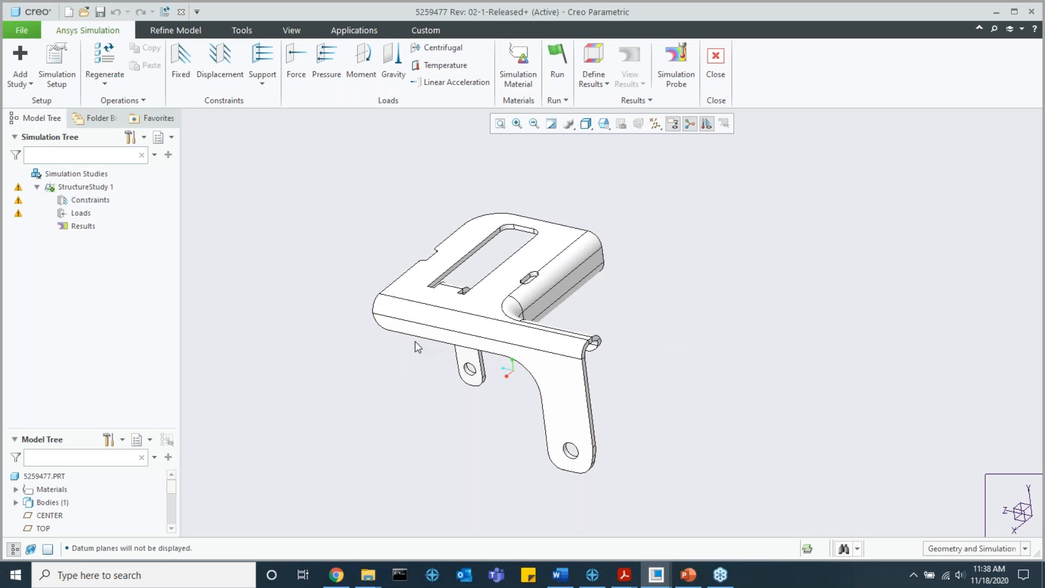
Step: Apply a fixed constraint to the inner surfaces of the mounting holes in both bracket legs
left_click(181, 75)
scroll(469, 374, "up", 3)
left_click(462, 373)
scroll(462, 368, "up", 2)
left_click(461, 367, "ctrl")
scroll(462, 367, "down", 4)
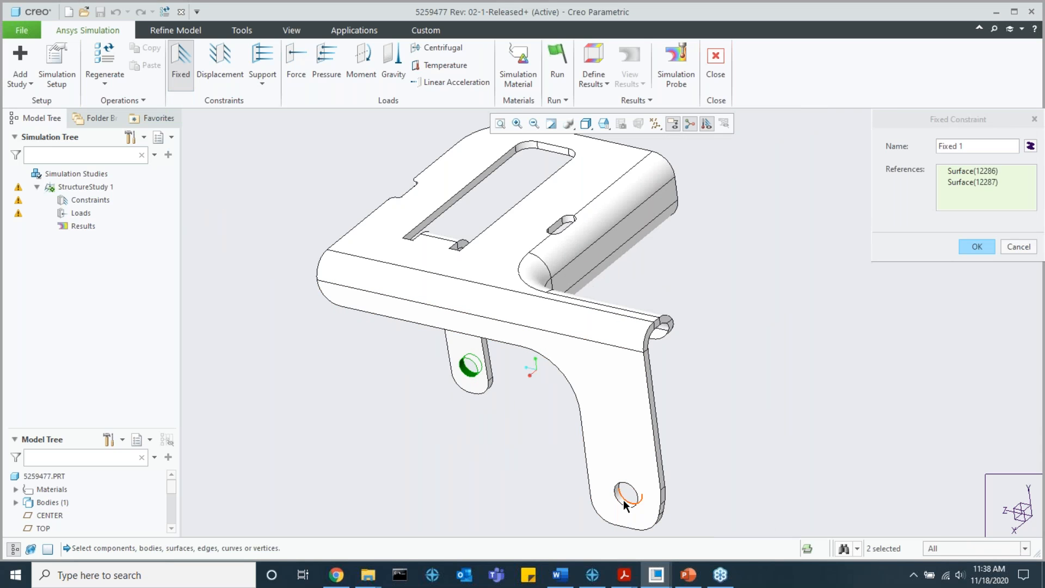
scroll(623, 501, "up", 5)
left_click(623, 501, "ctrl")
scroll(623, 500, "down", 4)
middle_click(527, 419)
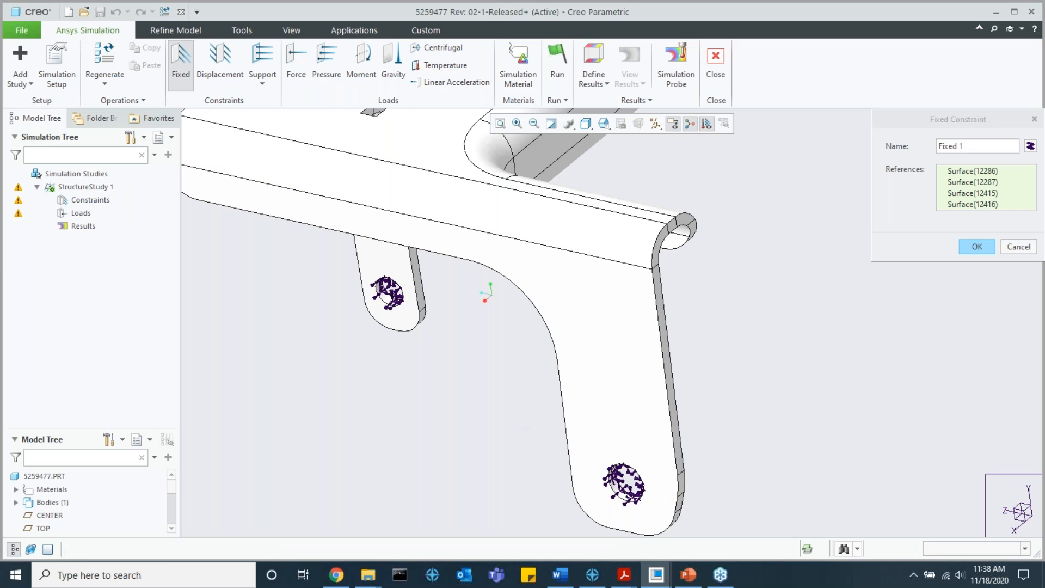
scroll(511, 408, "down", 4)
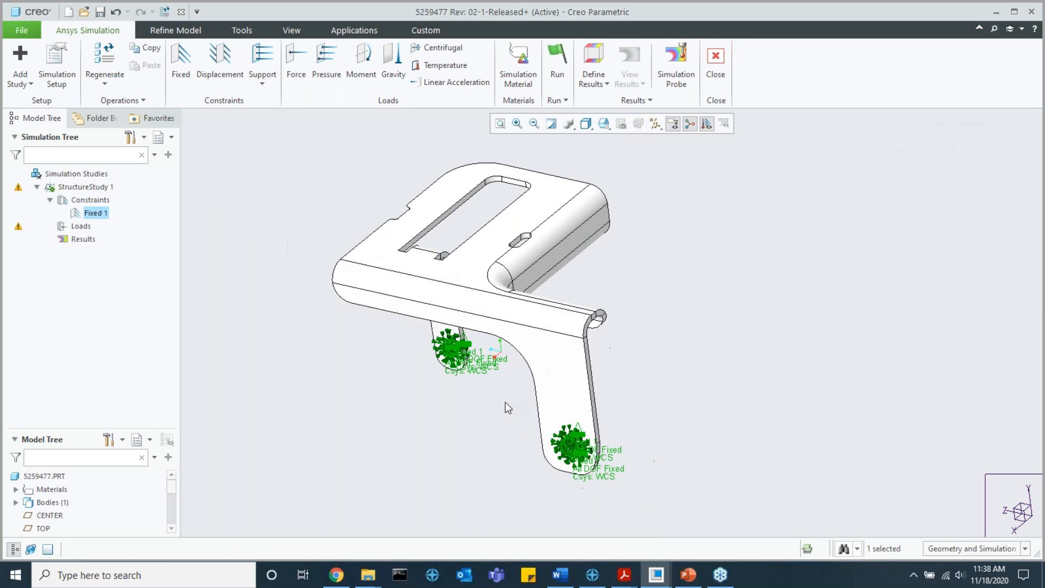
Step: Start a force load on the bracket's large top surface, using the GLOBAL coordinate system for its directional components
left_click(296, 59)
left_click(486, 213)
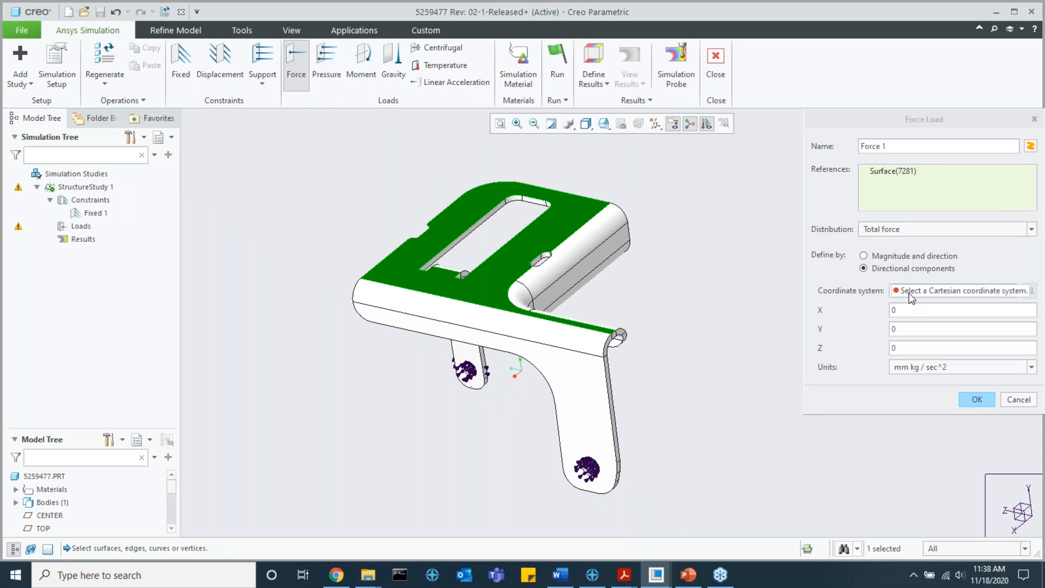
left_click(911, 297)
left_click(50, 509)
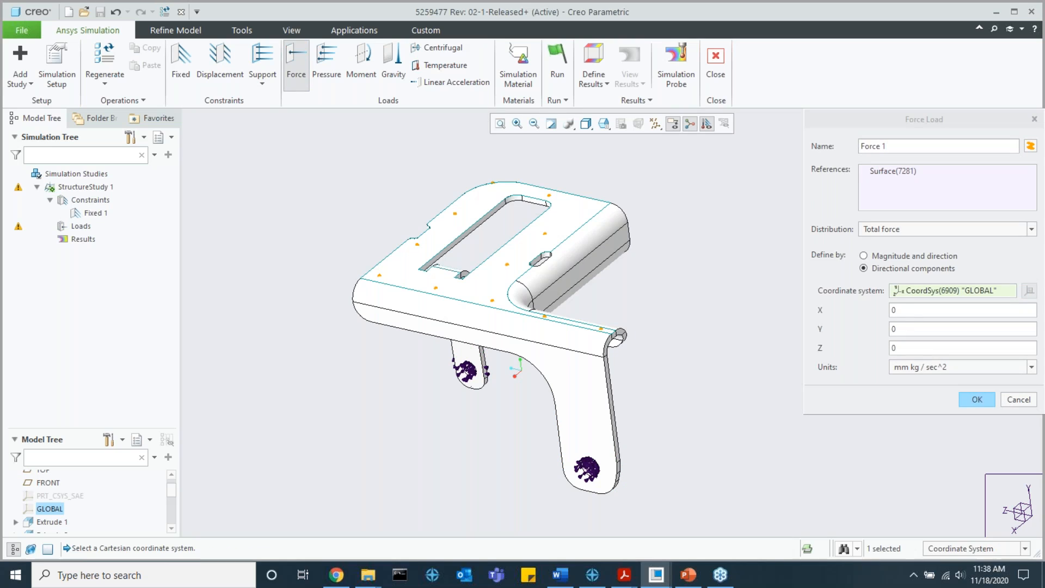
Step: Set the force's Z component to -100 N and create the load on the top surface
double_click(914, 348)
type("-")
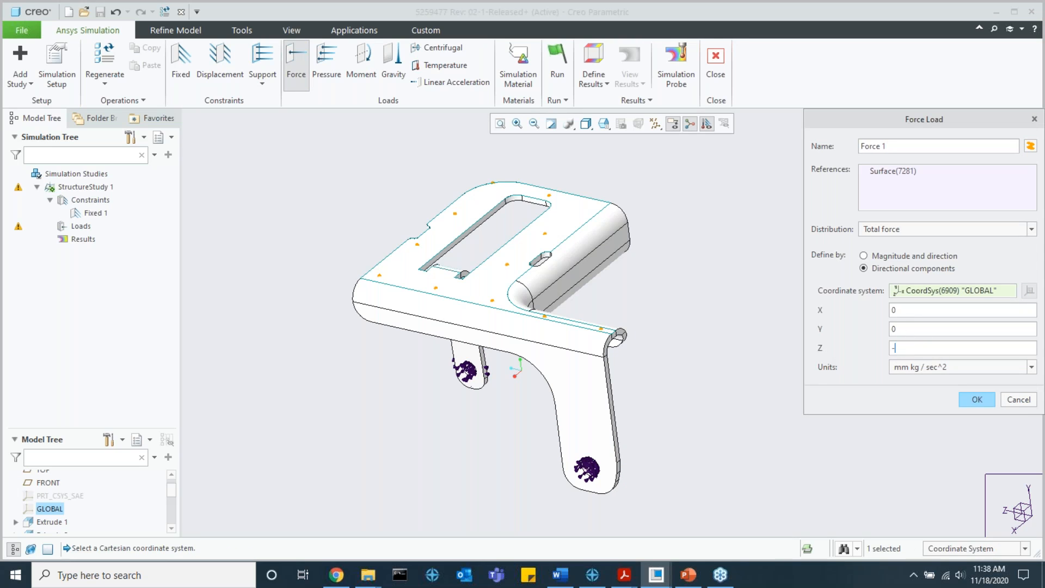
left_click(950, 317)
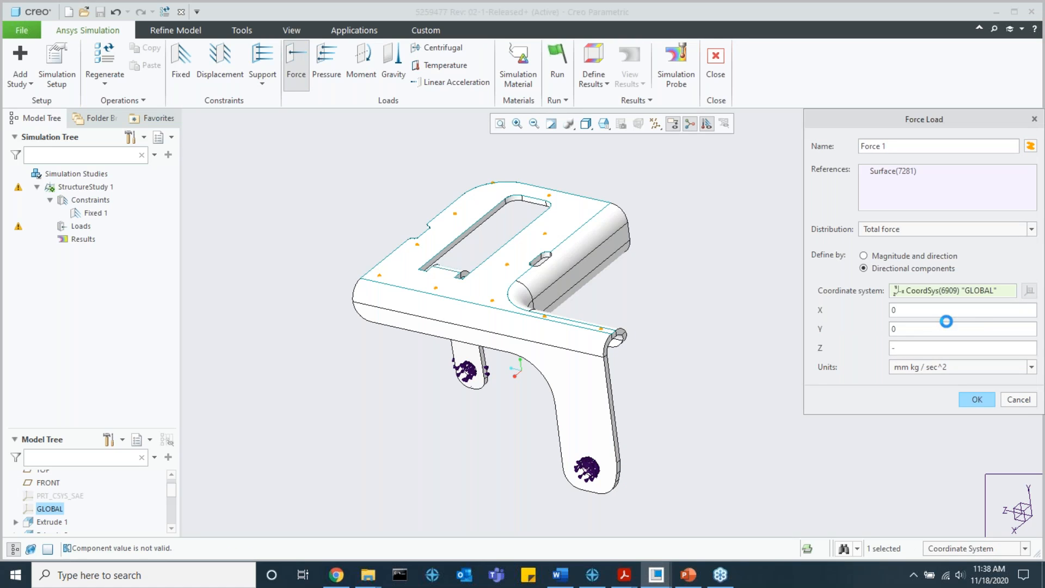
type("100.")
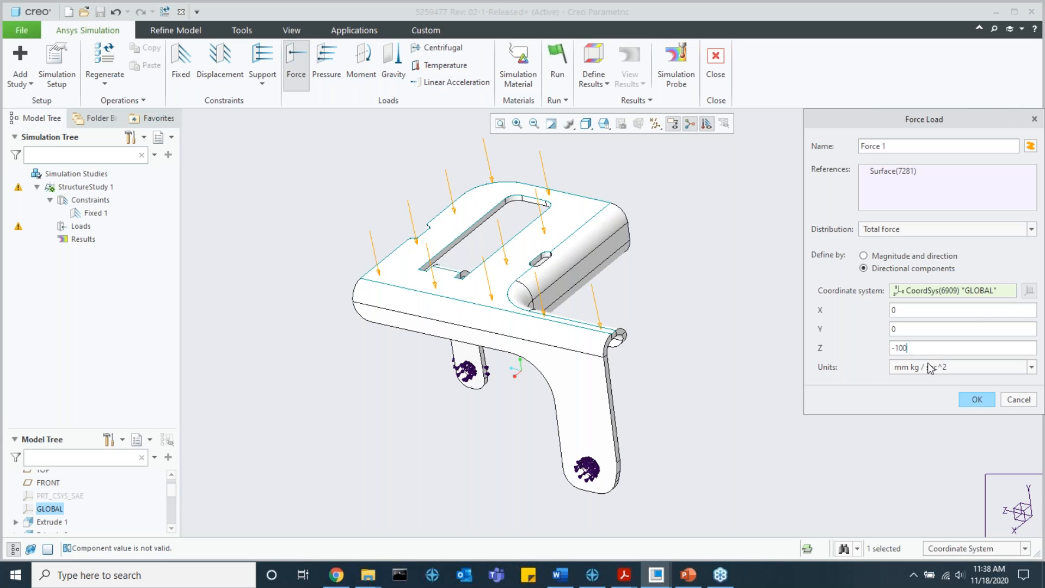
left_click(930, 368)
left_click(930, 479)
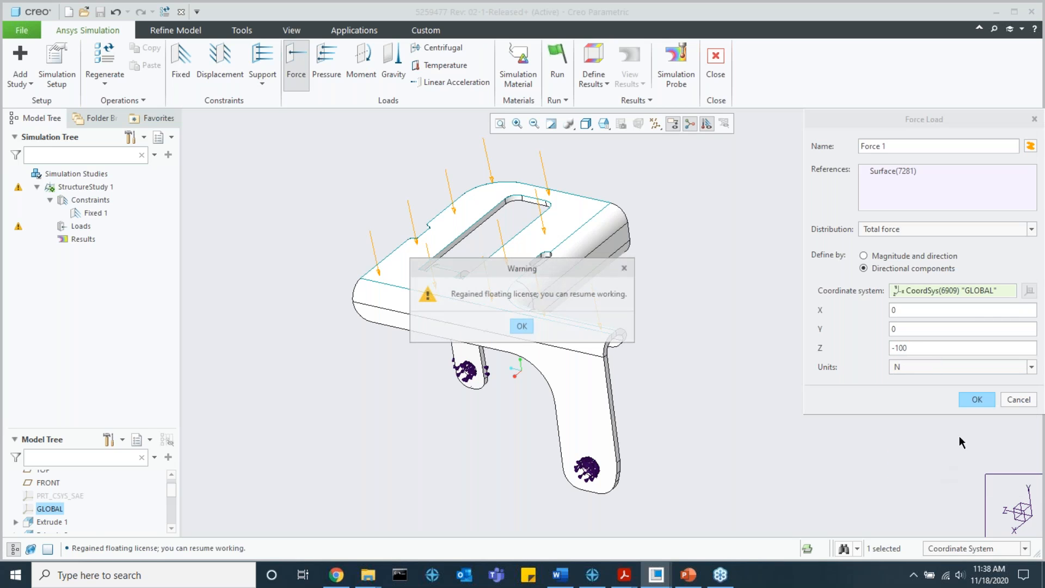
left_click(522, 326)
left_click(977, 399)
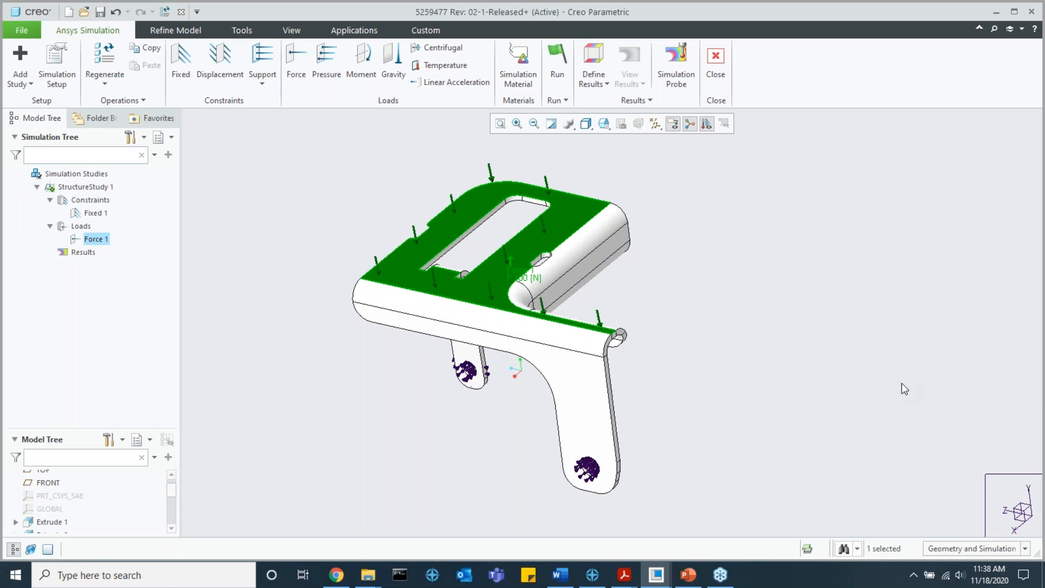
middle_click_drag(650, 378, 676, 355)
left_click(681, 348)
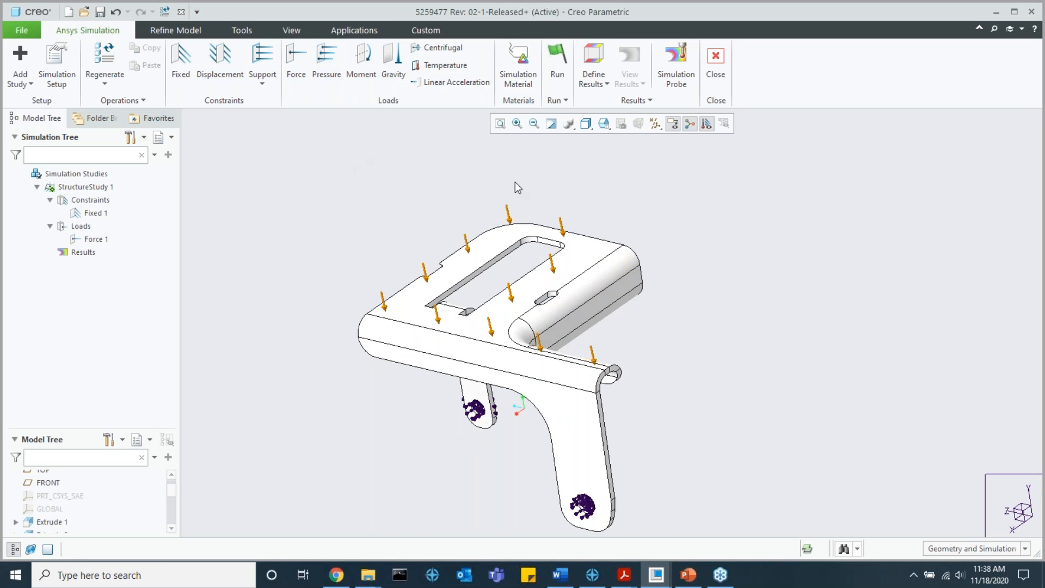
Step: Assign AL6061 as the simulation material of the part and review the materials and bodies listed in the model
left_click(519, 64)
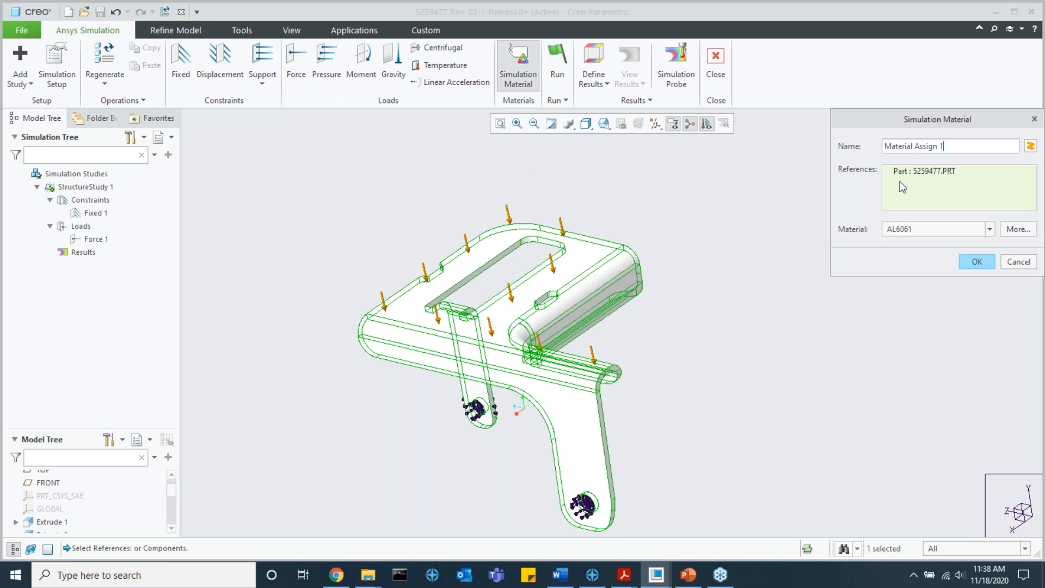
left_click(976, 262)
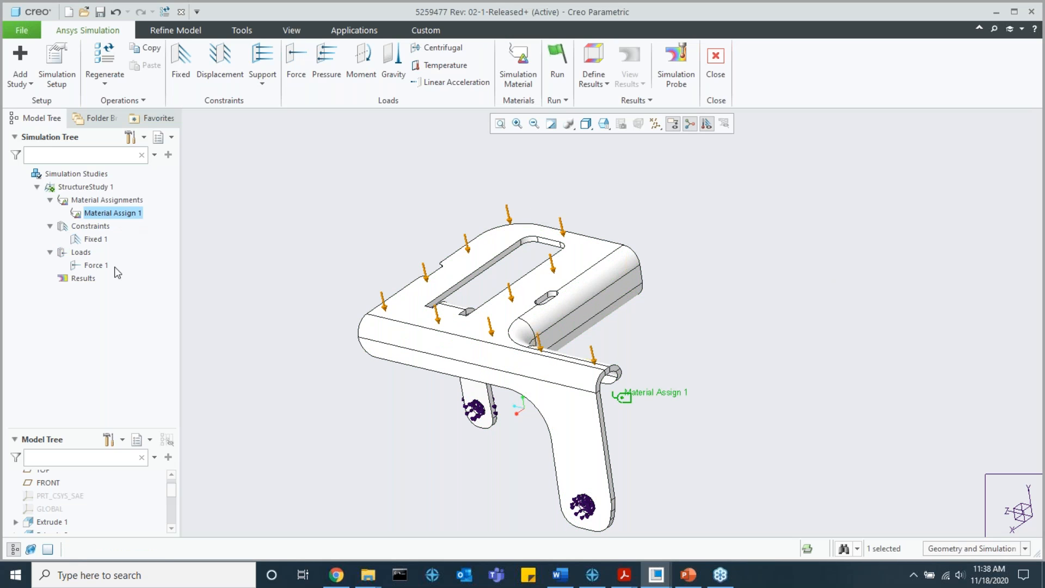
scroll(91, 488, "up", 2)
left_click(16, 489)
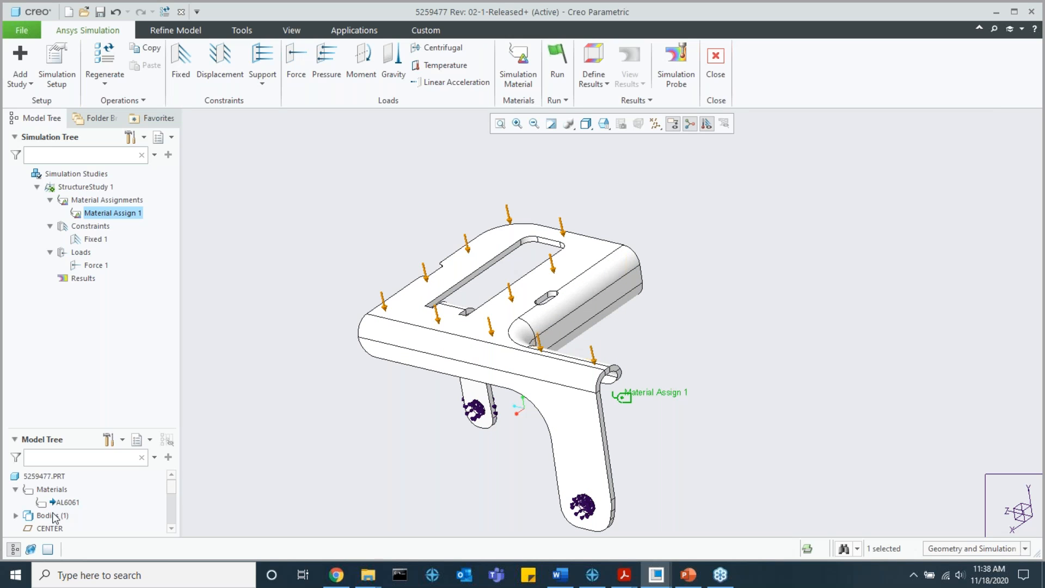
left_click(15, 516)
left_click(15, 515)
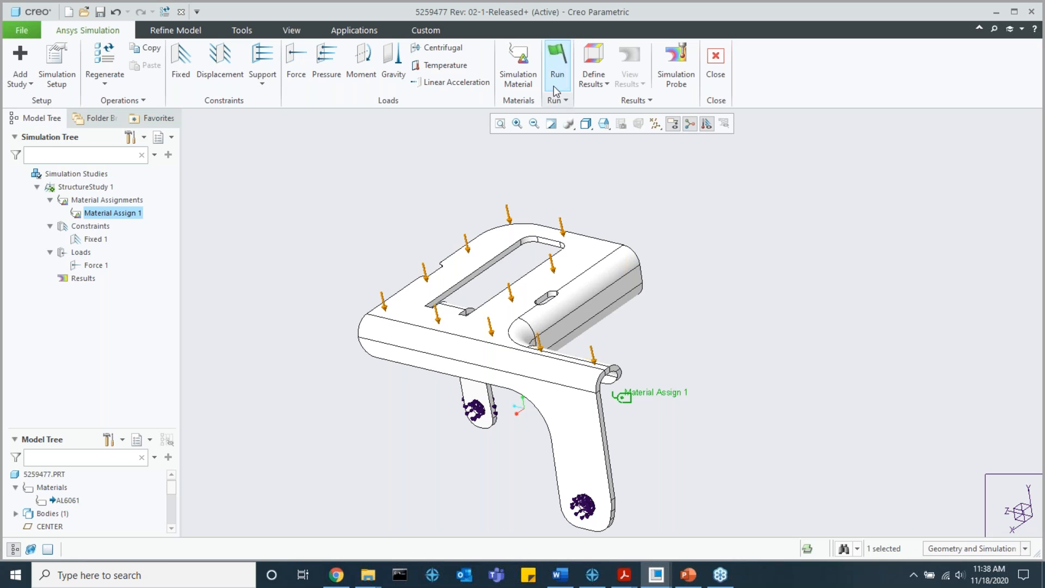
Step: Review the available joint behaviors and the degrees-of-freedom settings for a custom joint, without creating a joint
left_click(175, 32)
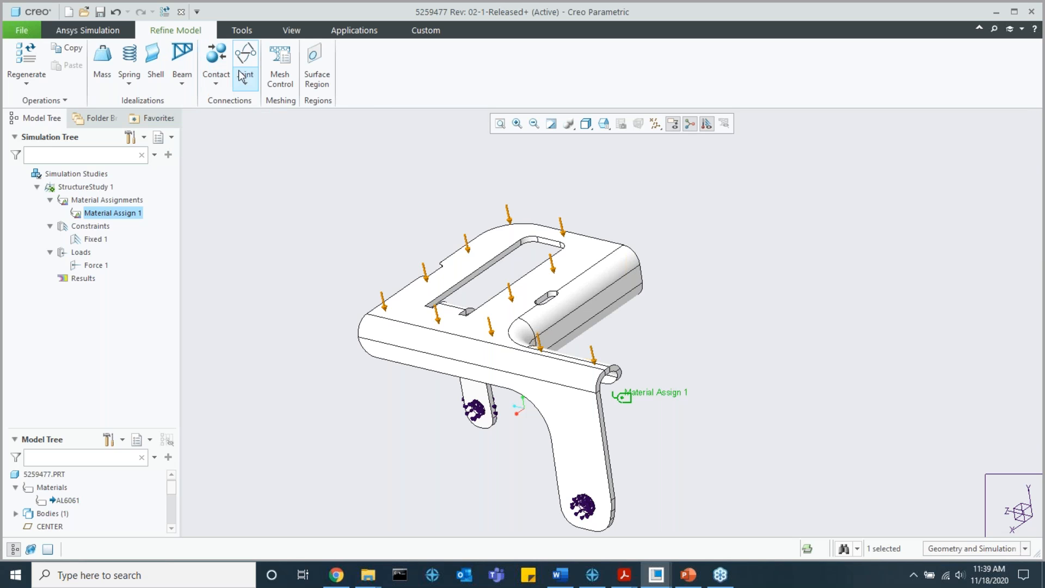
left_click(251, 87)
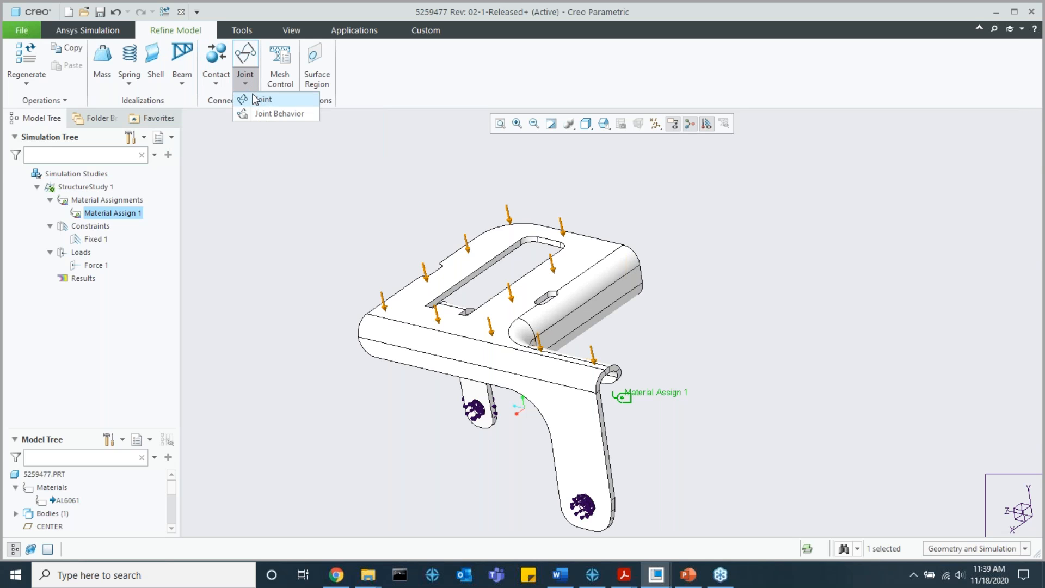
left_click(256, 98)
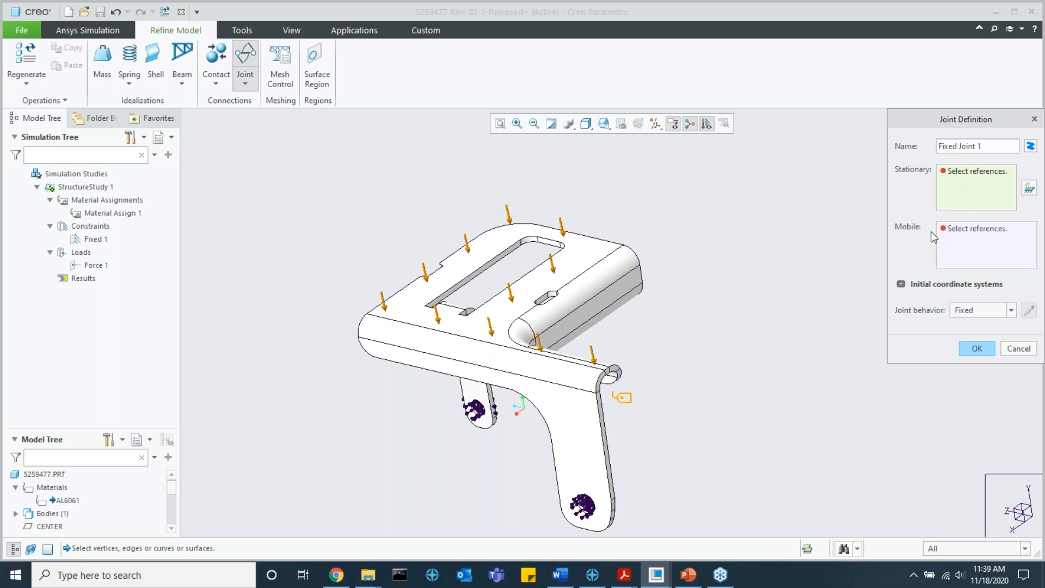
left_click(1009, 310)
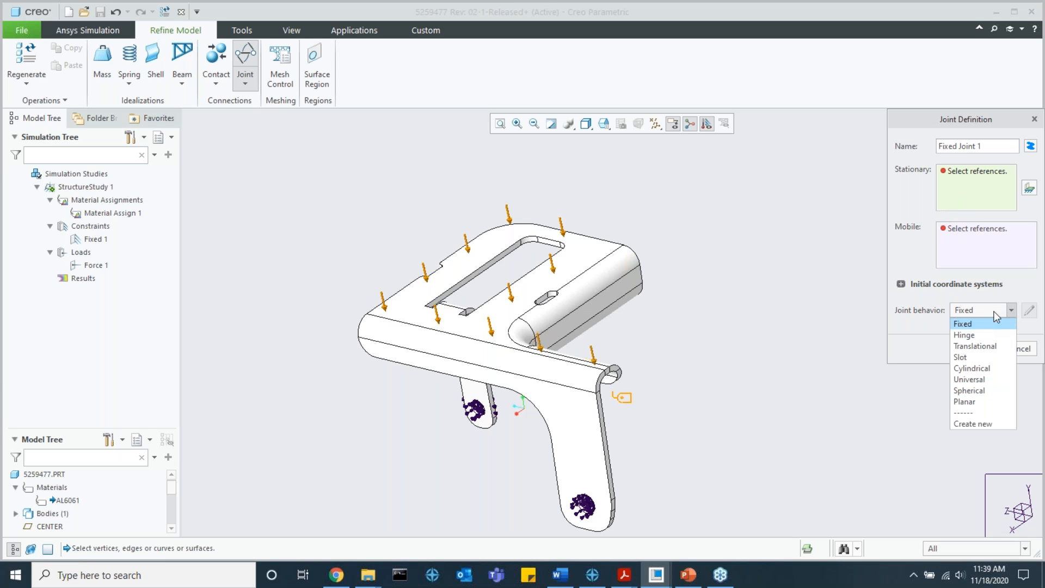
left_click(1022, 351)
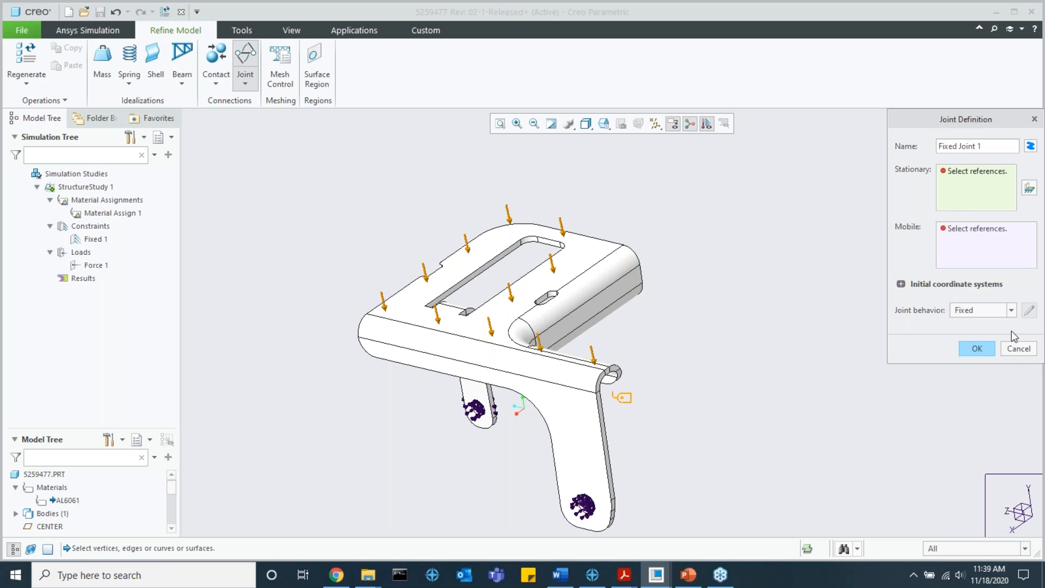
left_click(1006, 313)
left_click(988, 349)
left_click(1012, 311)
left_click(980, 425)
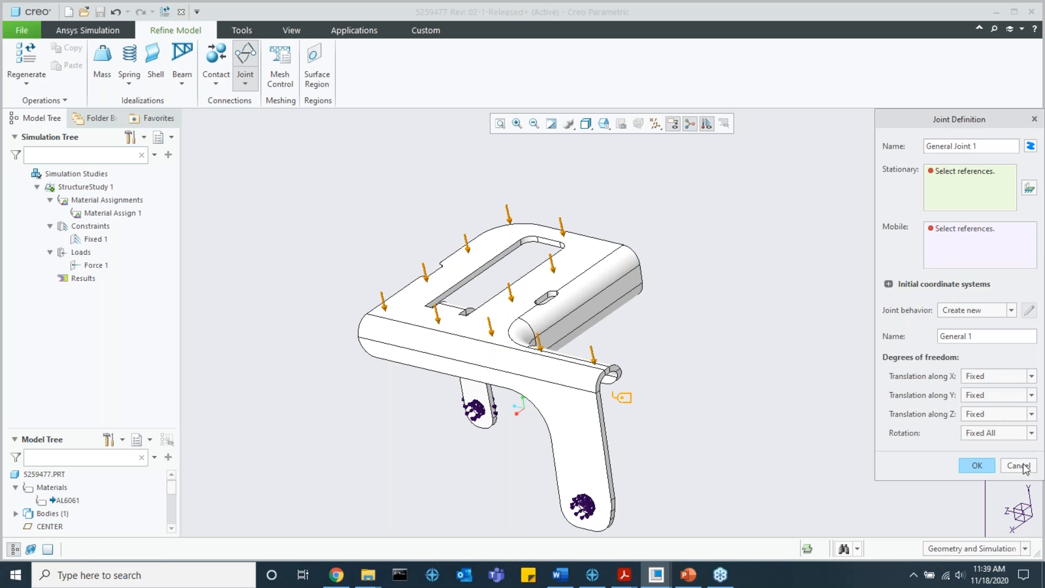
left_click(1010, 310)
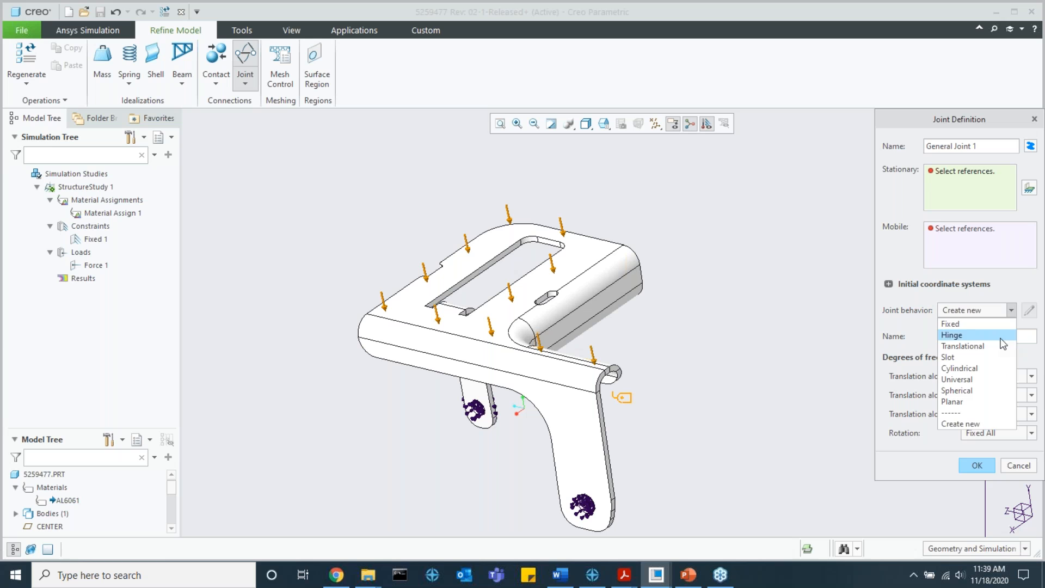
left_click(1008, 310)
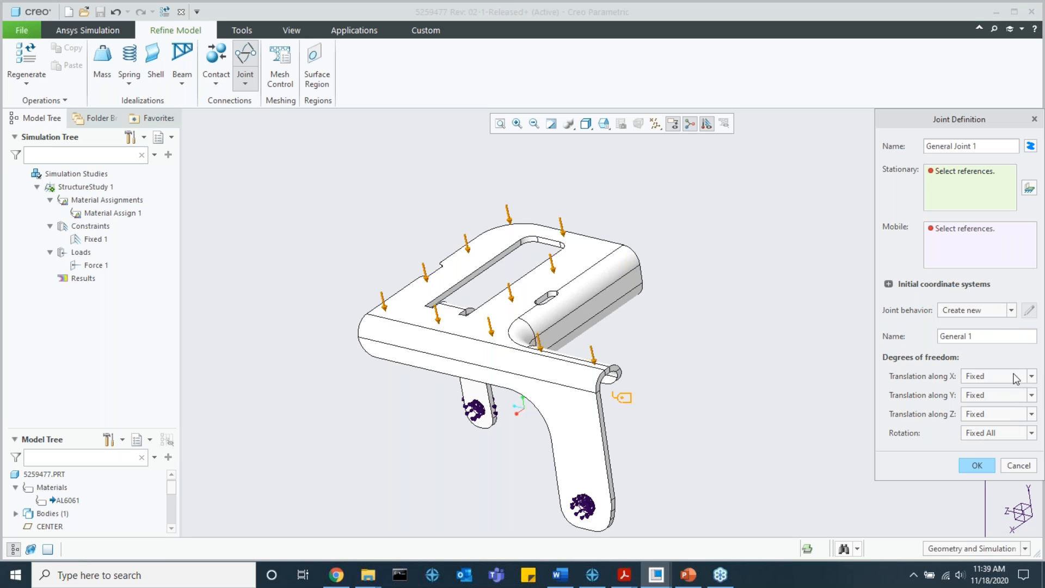
left_click(977, 464)
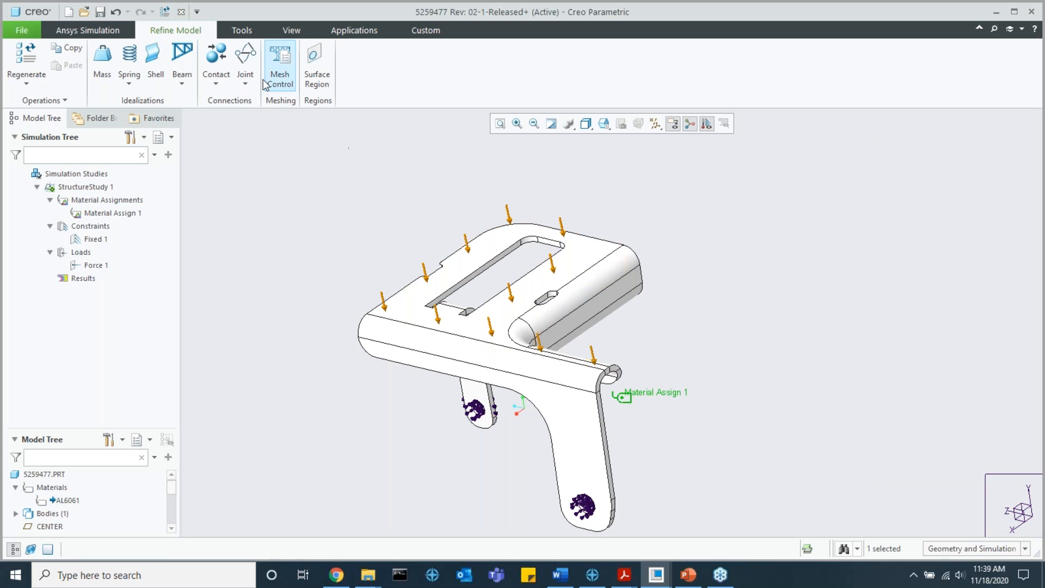
Step: Review the contact behavior options in a new contact definition, without creating a contact
left_click(221, 80)
left_click(235, 99)
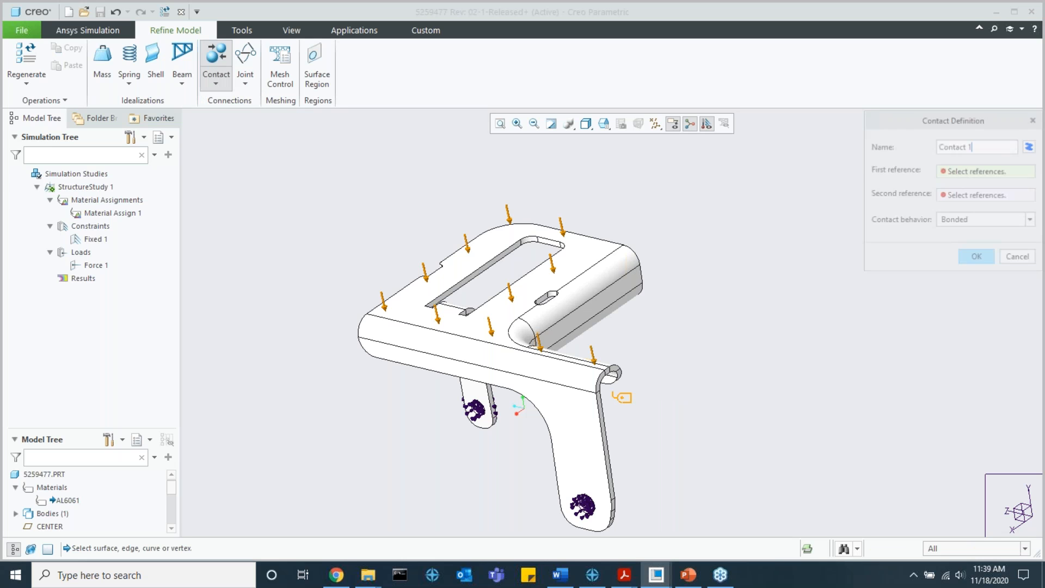
left_click_drag(913, 122, 771, 154)
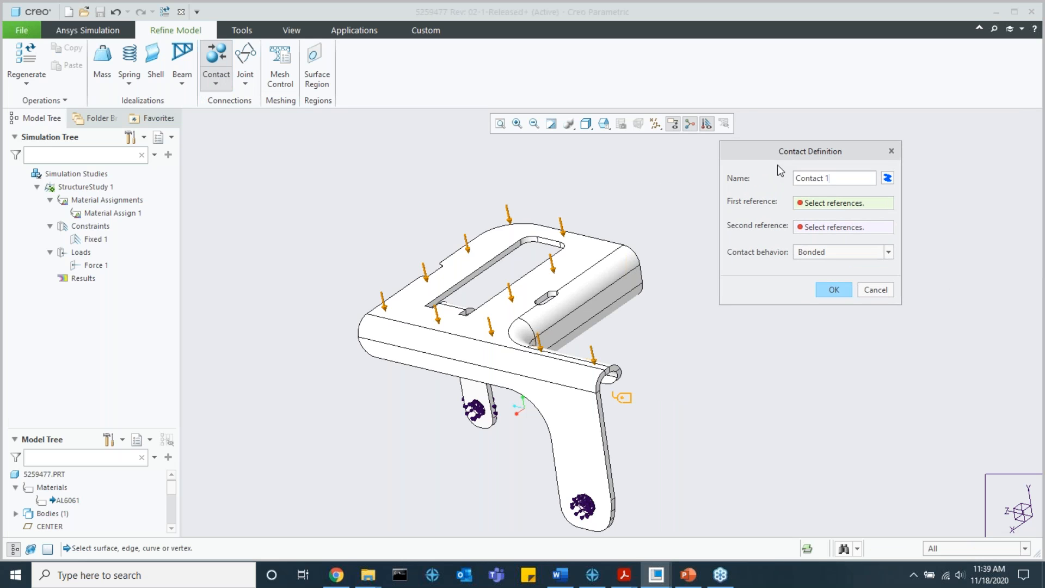
left_click(843, 255)
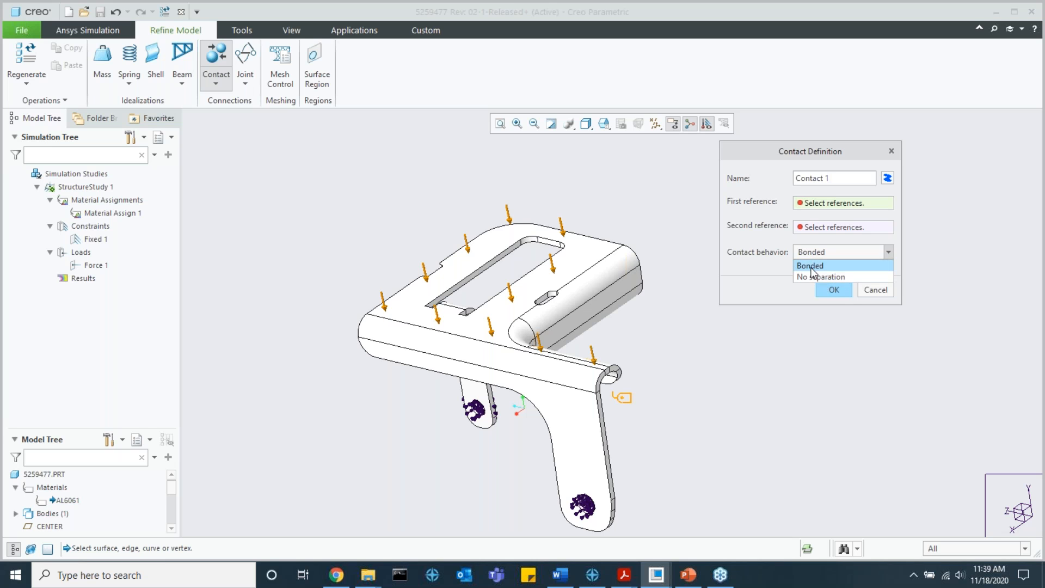
left_click(877, 292)
left_click(876, 290)
left_click(245, 83)
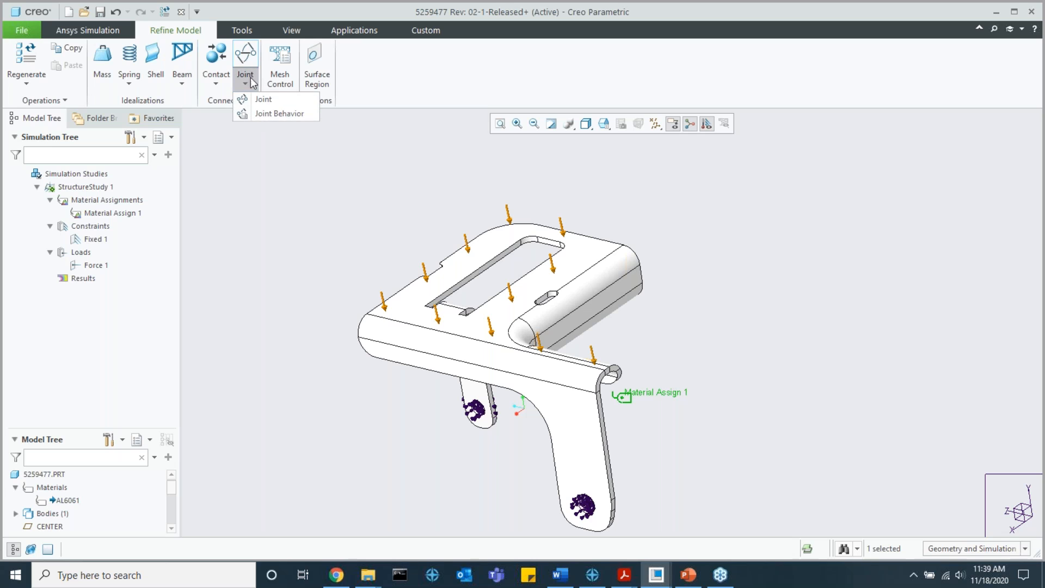
left_click(249, 88)
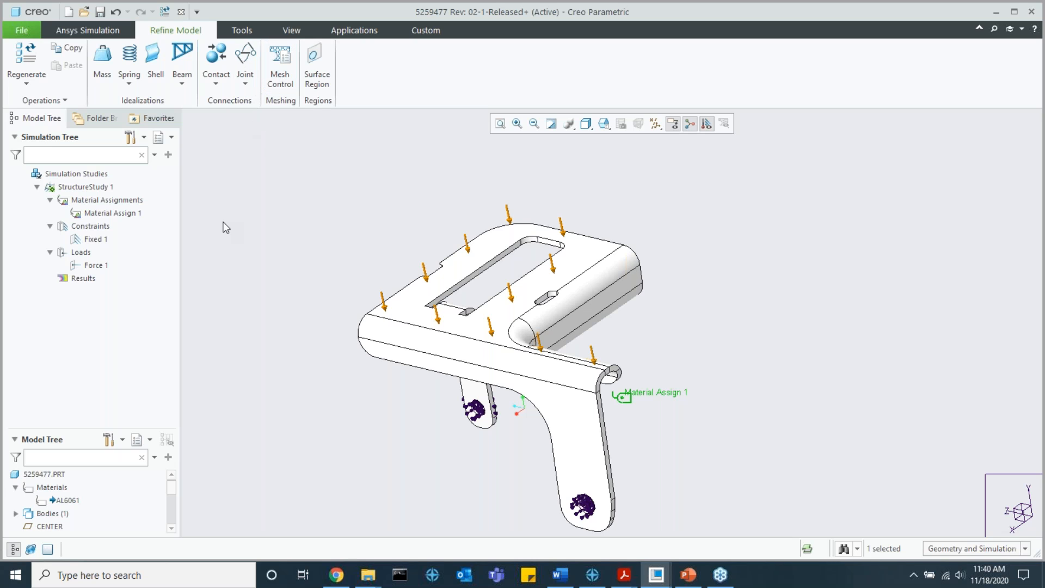
Step: Review the mesh resolution and global mesh size settings in the study's mesh controls without changing them
left_click(287, 73)
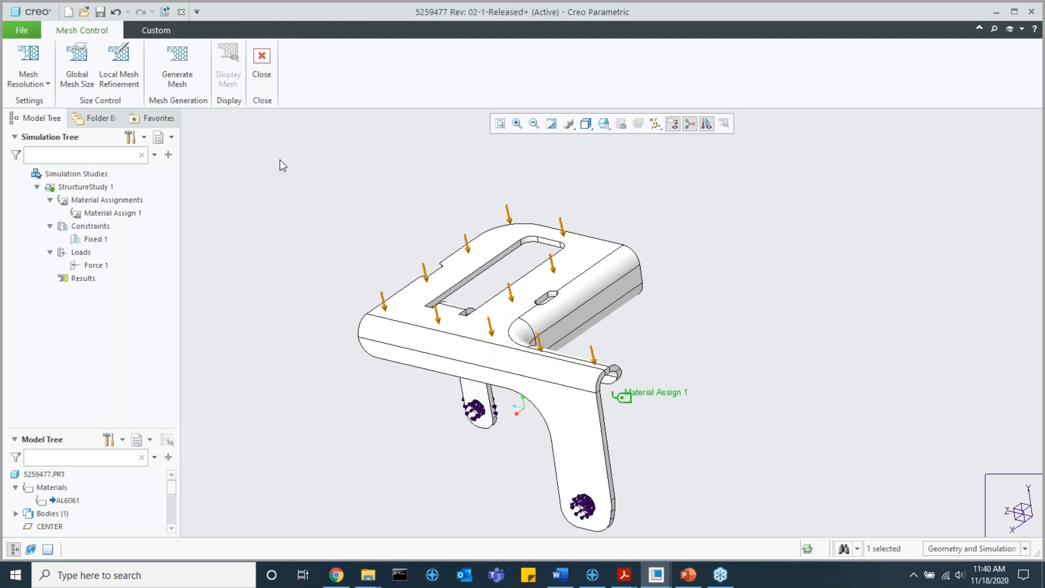
left_click(27, 79)
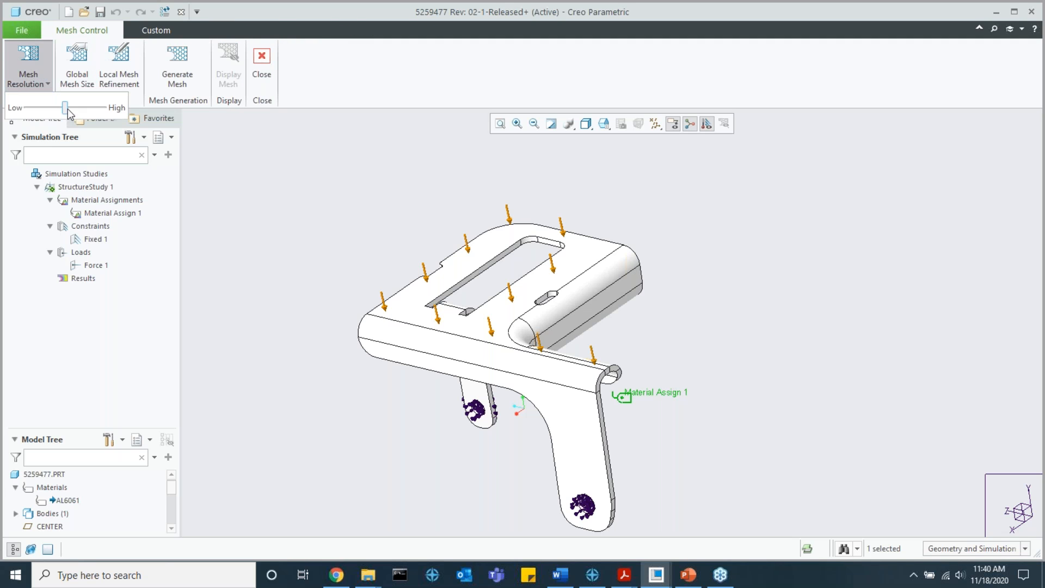
left_click(81, 78)
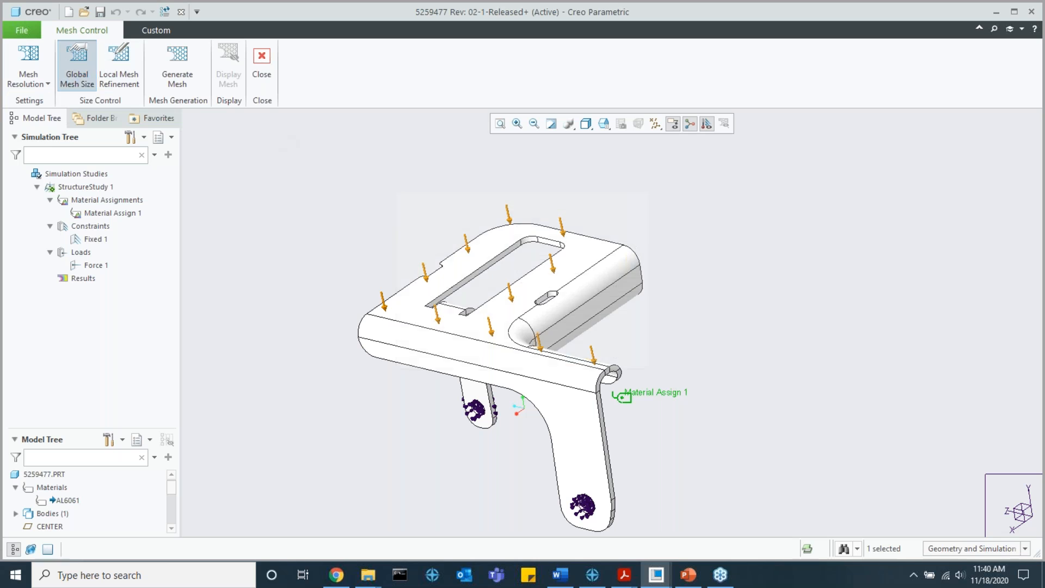
left_click(642, 200)
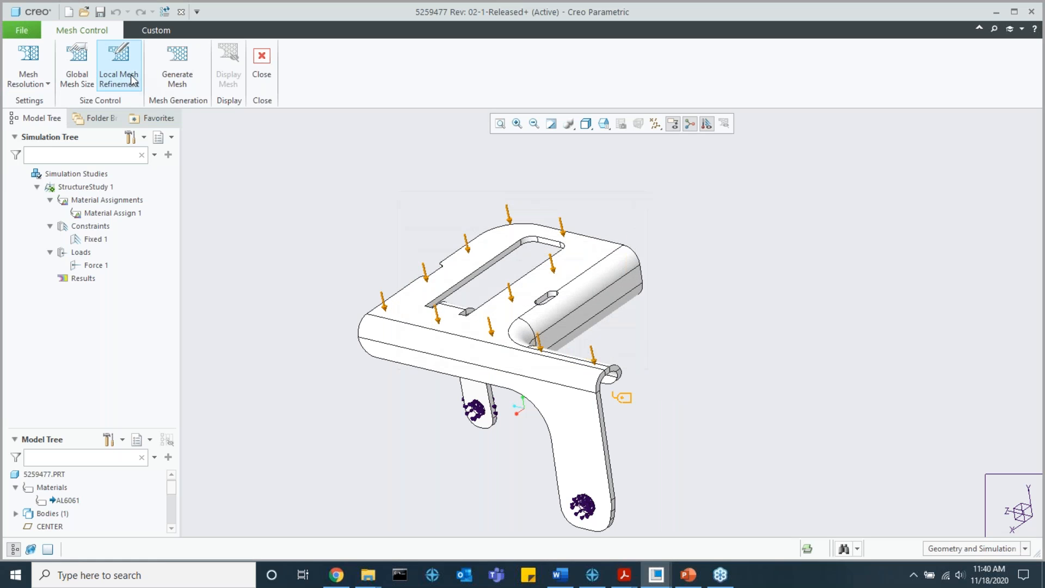
Step: Generate the mesh for StructureStudy 1 and check its progress in the Creo Process Manager
left_click(180, 82)
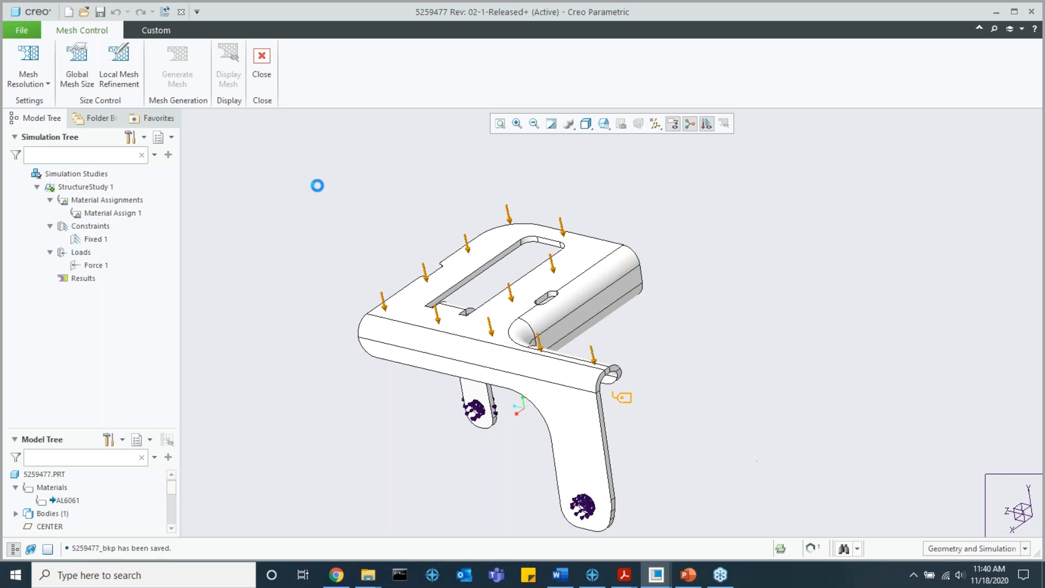
left_click(810, 547)
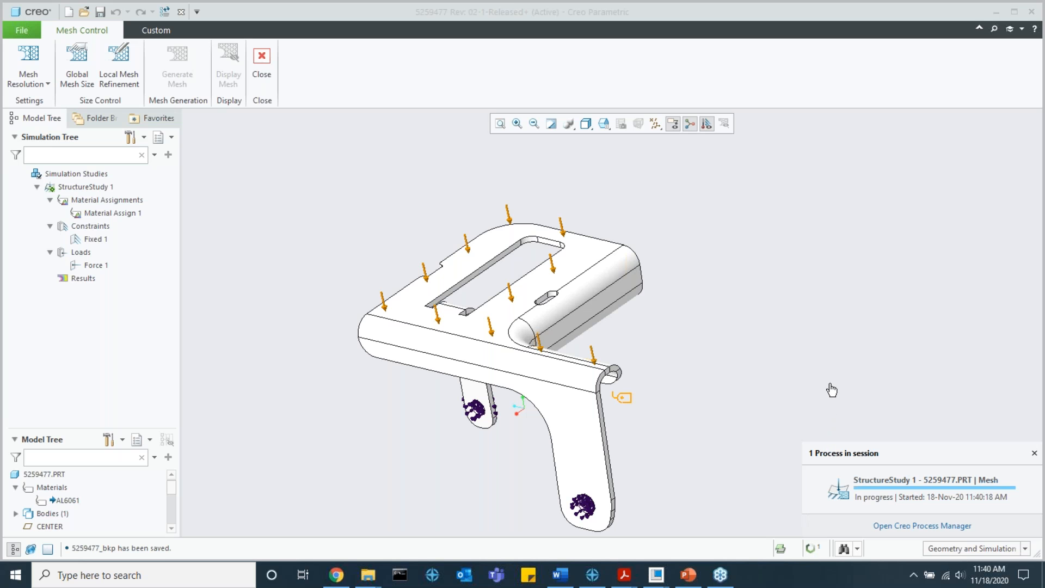
left_click(899, 525)
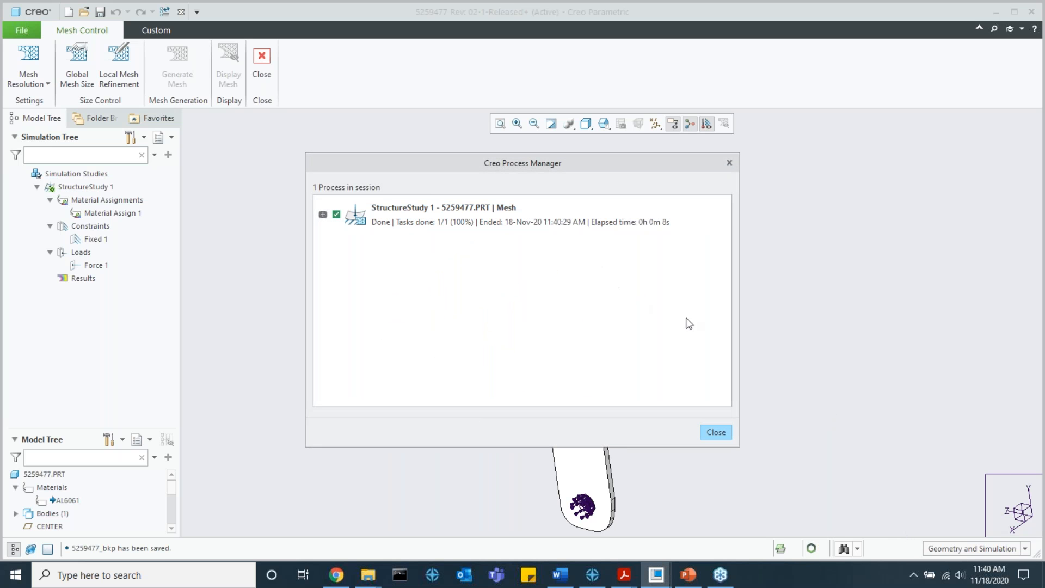
left_click(729, 163)
Step: Display the generated mesh on the bracket, inspect it from another angle, and hide it again
left_click(228, 64)
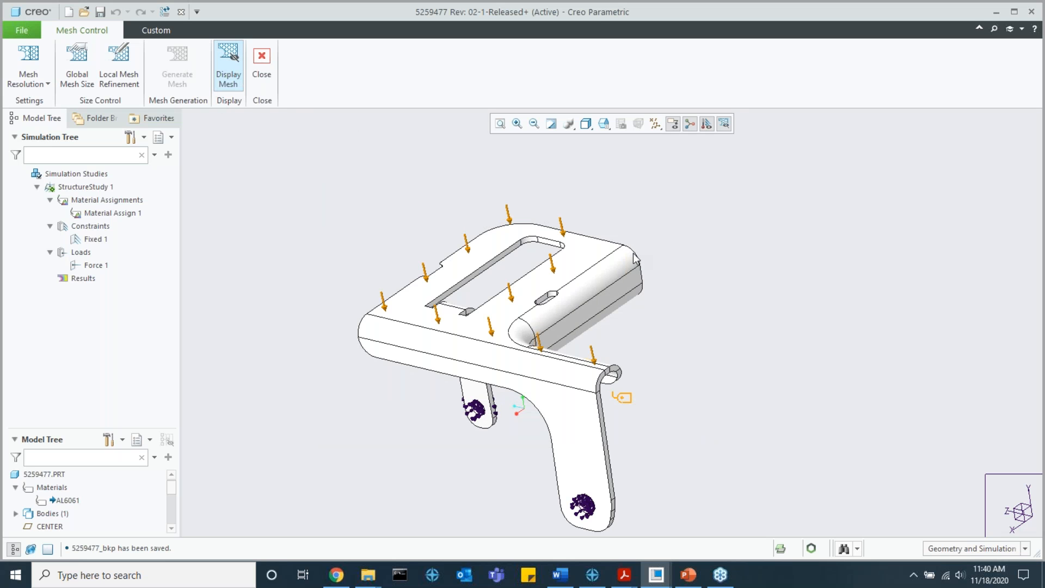
scroll(533, 316, "down", 4)
mouse_move(544, 311)
middle_mouse_down()
mouse_move(565, 350)
mouse_move(558, 273)
mouse_move(550, 268)
mouse_move(534, 294)
middle_mouse_up()
scroll(533, 294, "up", 3)
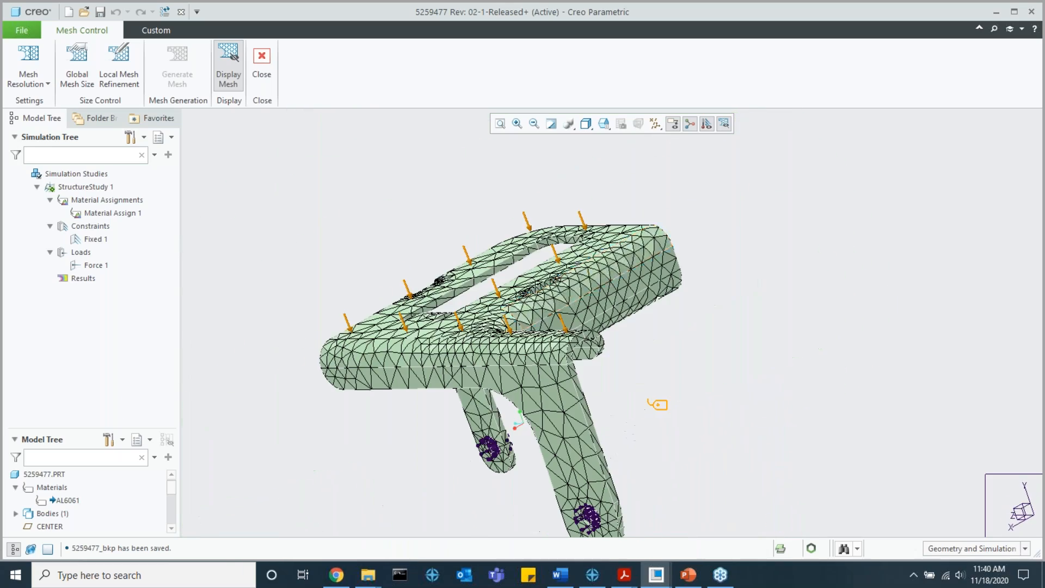
left_click(242, 85)
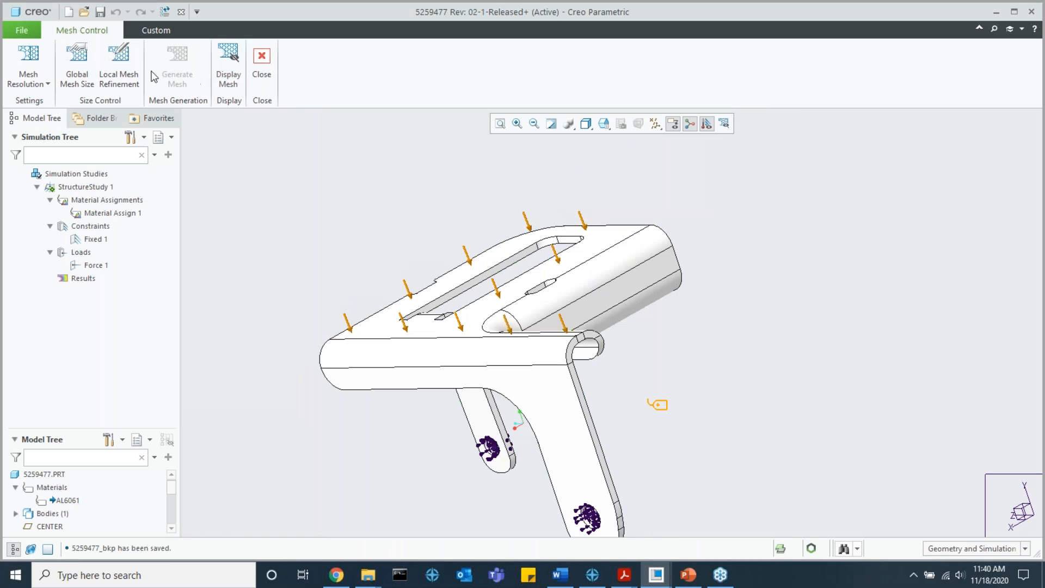
Step: Set the maximum size in the global mesh size settings to 1 mm and briefly check the local mesh refinement options
left_click(82, 83)
left_click_drag(518, 203, 320, 179)
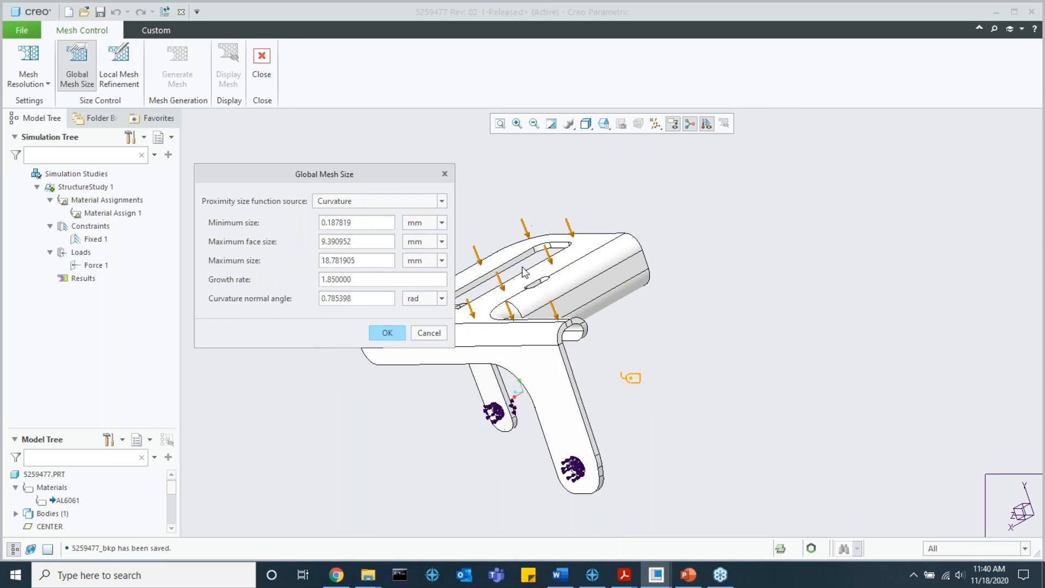
middle_click_drag(531, 275, 590, 294)
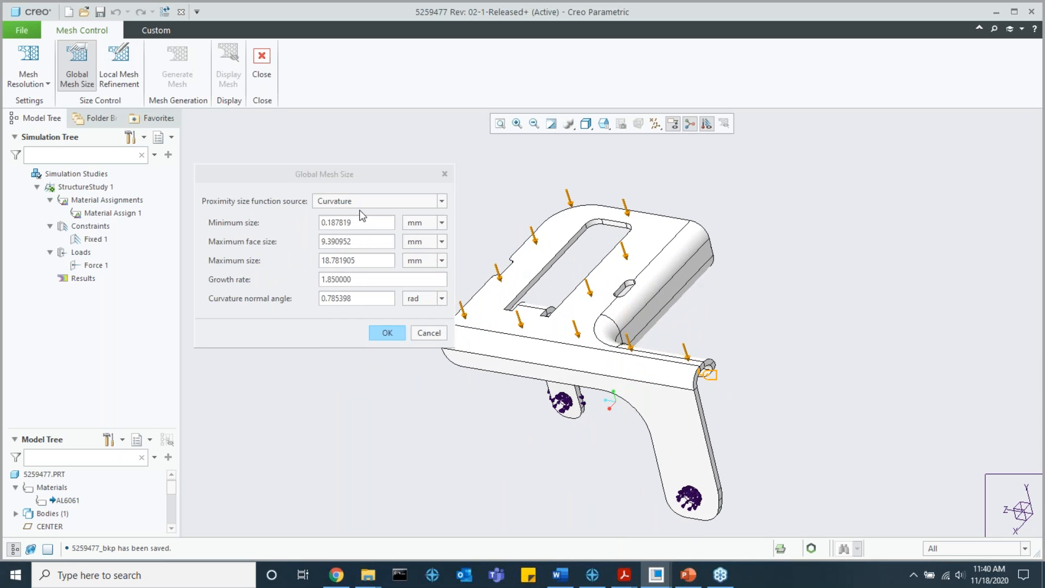
left_click_drag(366, 222, 345, 223)
left_click_drag(366, 262, 324, 263)
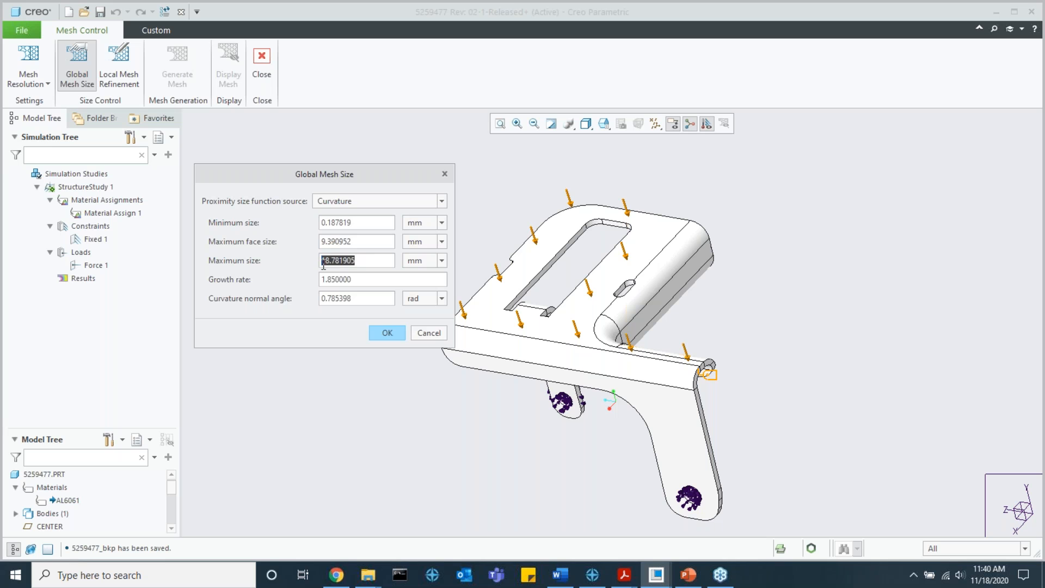
type("12")
left_click(388, 332)
left_click(118, 79)
left_click(1026, 263)
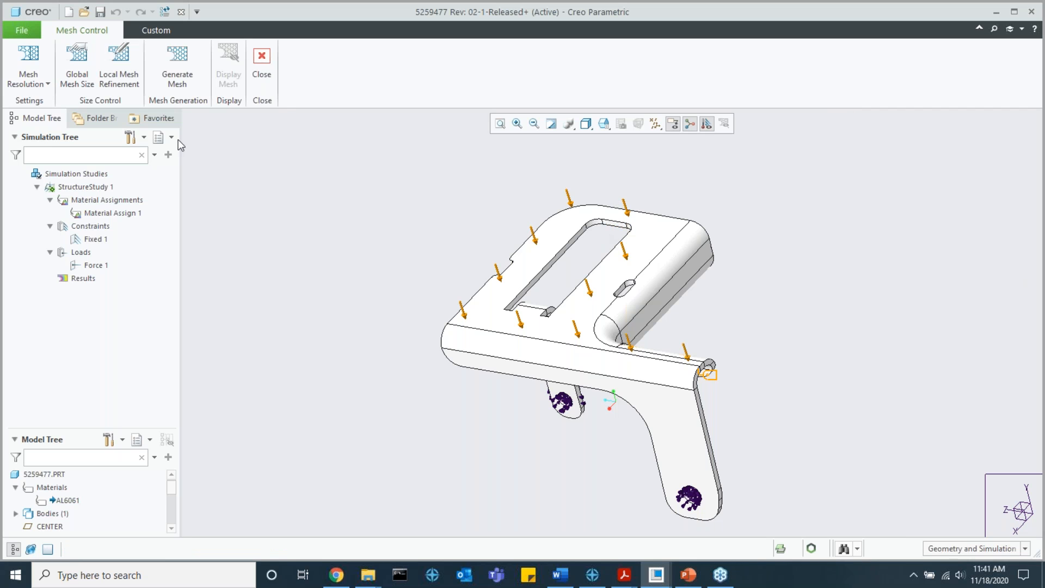
Step: Raise the mesh resolution to High and regenerate the mesh of the bracket
left_click(33, 79)
left_click_drag(66, 112, 120, 113)
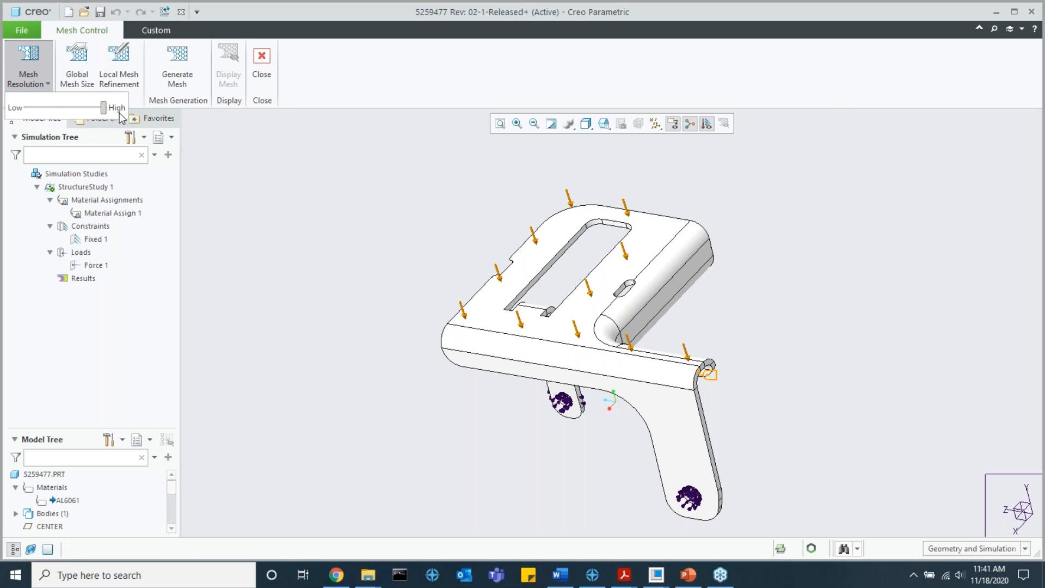
left_click(223, 165)
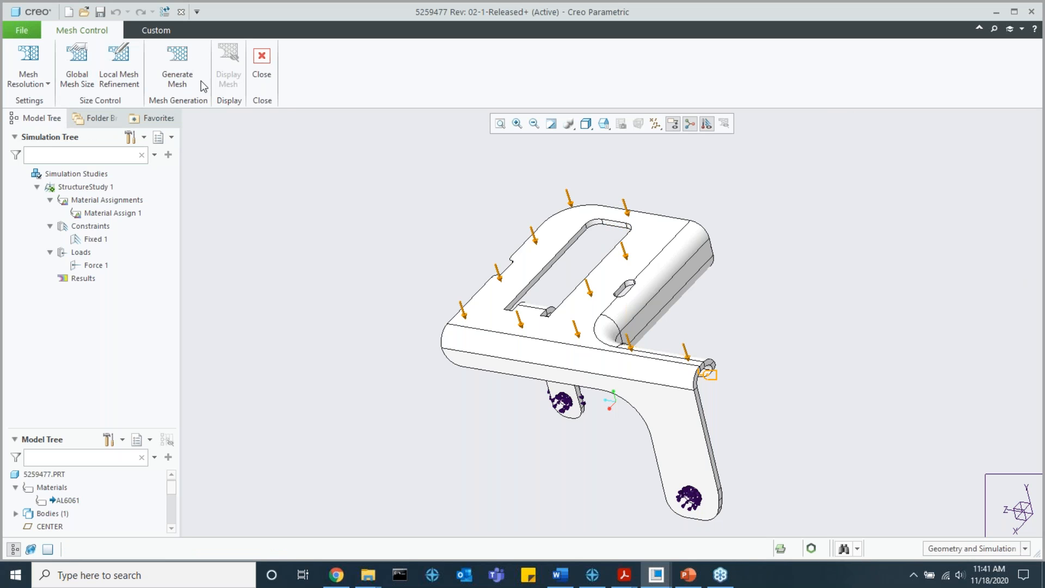
left_click(180, 80)
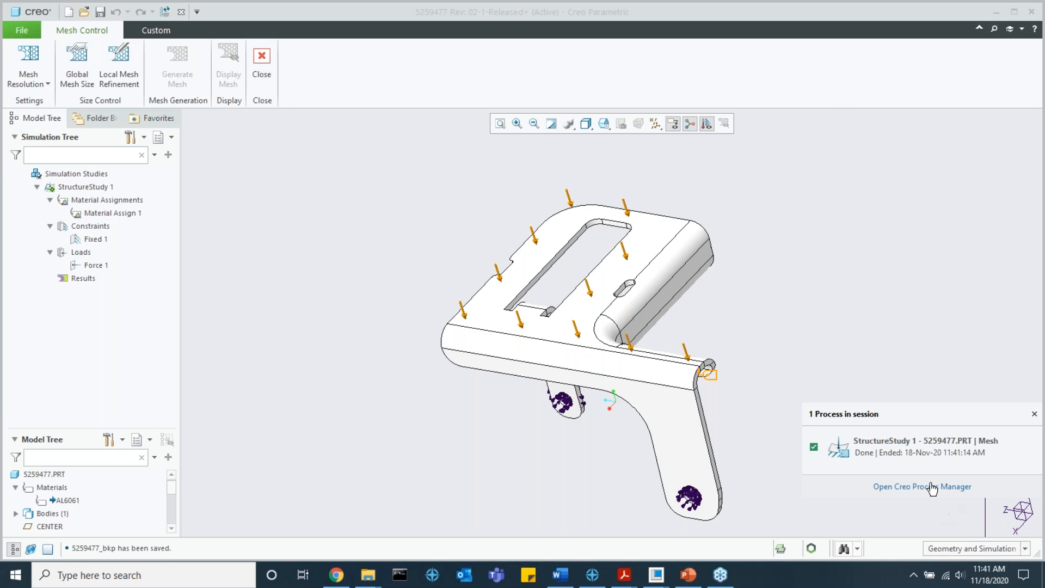
left_click(853, 378)
Step: Display the refined mesh, inspect it closely from several angles, and recheck the global mesh size settings
left_click(228, 65)
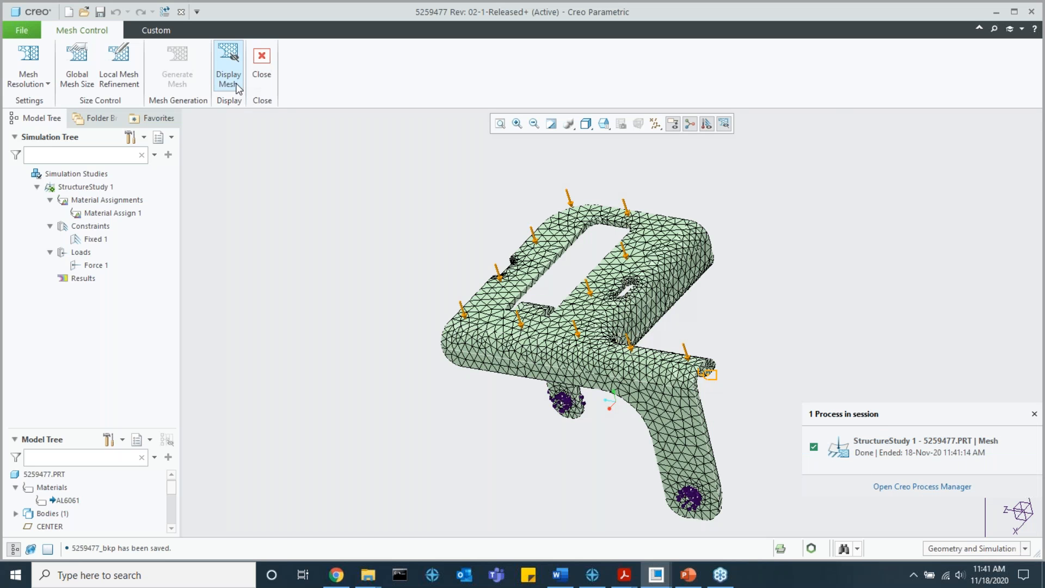
scroll(620, 294, "up", 4)
middle_click_drag(623, 289, 588, 345)
scroll(437, 202, "up", 2)
scroll(457, 206, "up", 2)
middle_click_drag(475, 209, 508, 234)
scroll(508, 236, "down", 5)
middle_click_drag(609, 349, 551, 313, "shift")
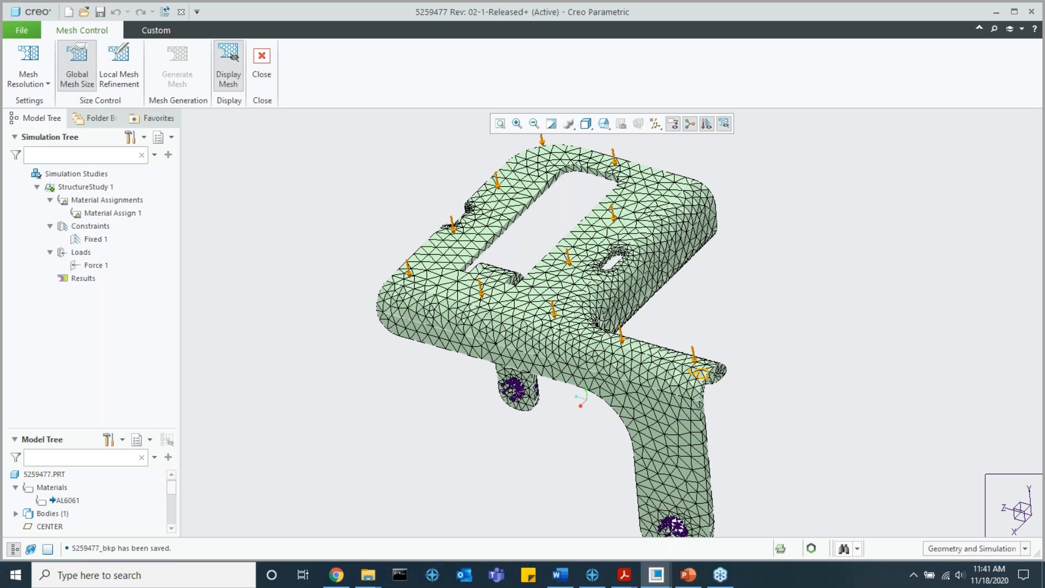
left_click(76, 64)
left_click(626, 358)
Step: Hide the mesh on the bracket, leave the mesh controls, and return to the main simulation commands
left_click(262, 60)
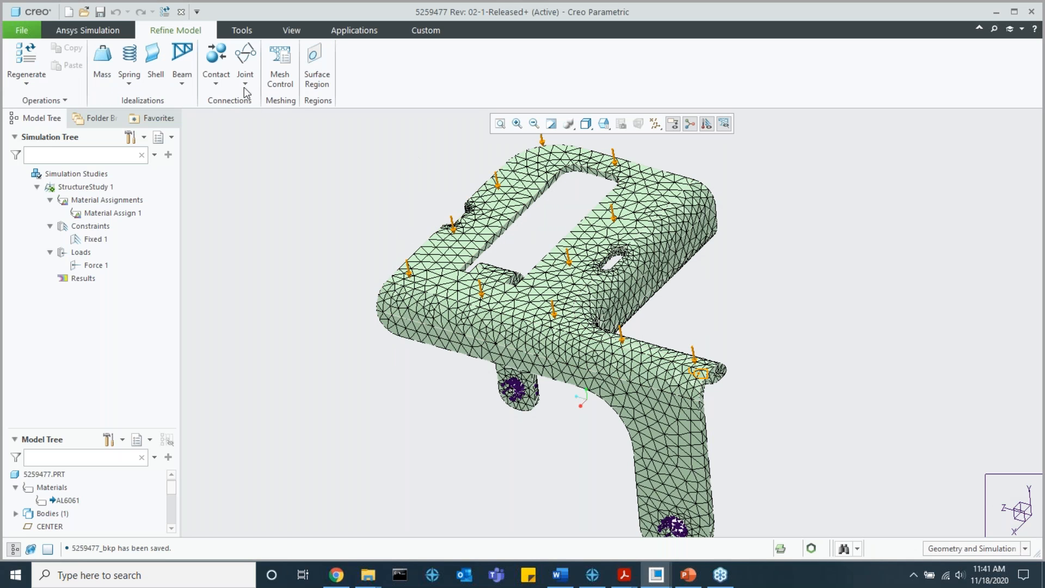
left_click(104, 33)
scroll(476, 212, "up", 2)
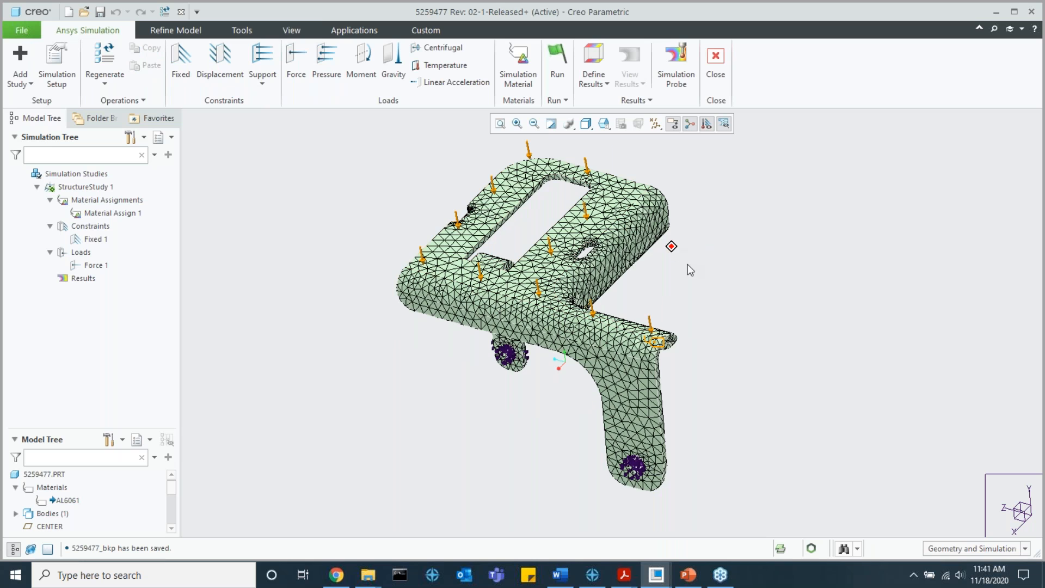
left_click(175, 30)
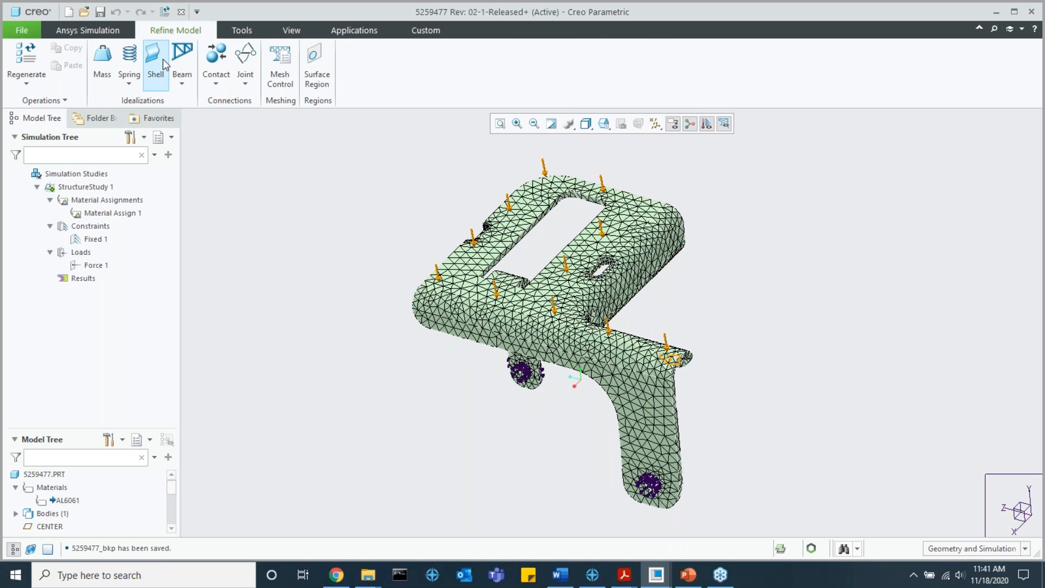
left_click(280, 68)
left_click(229, 68)
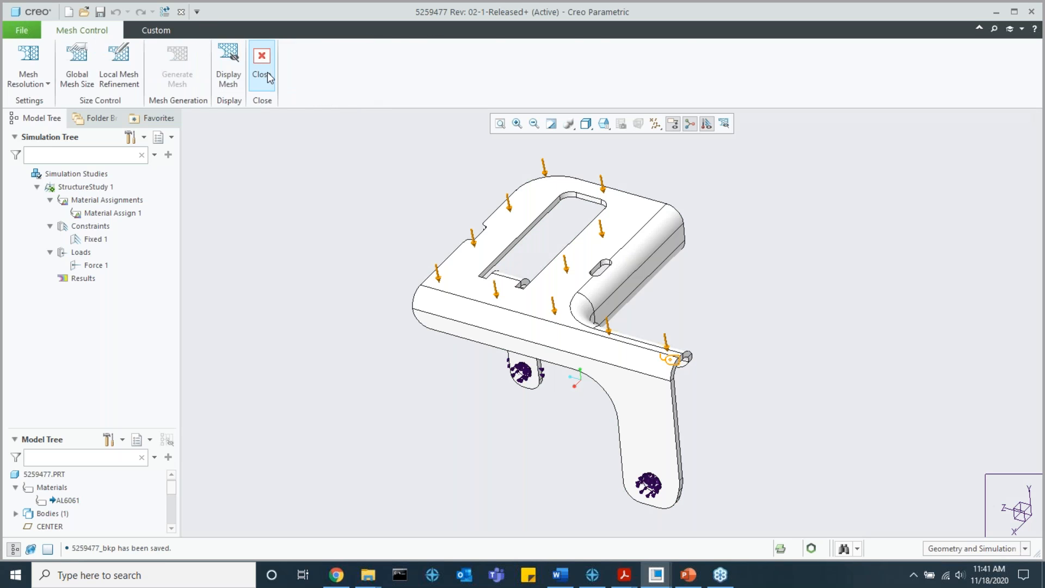
left_click(261, 68)
left_click(88, 30)
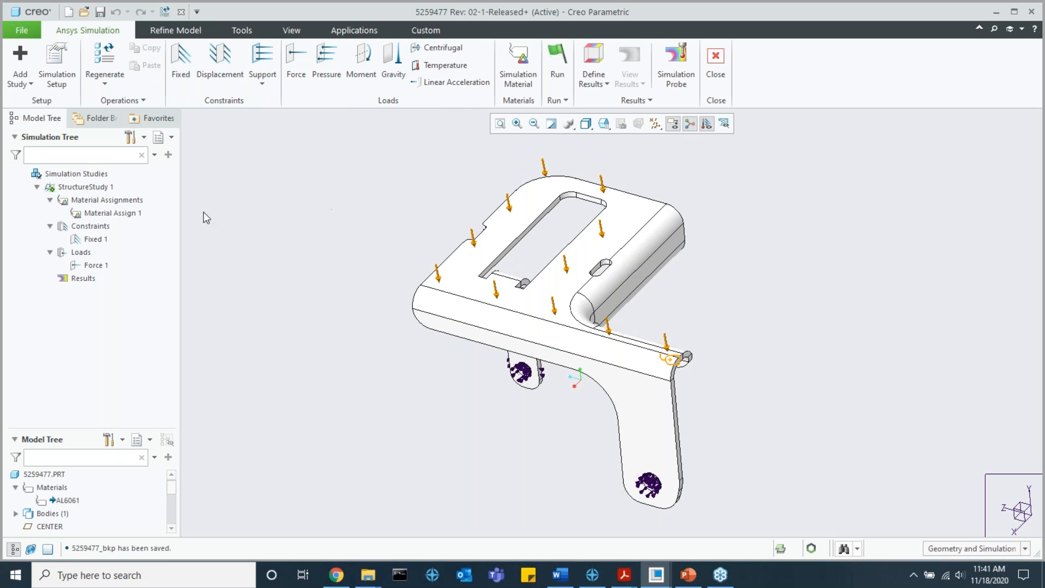
Step: Run StructureStudy 1 and expand its basic results in the simulation tree
left_click(568, 75)
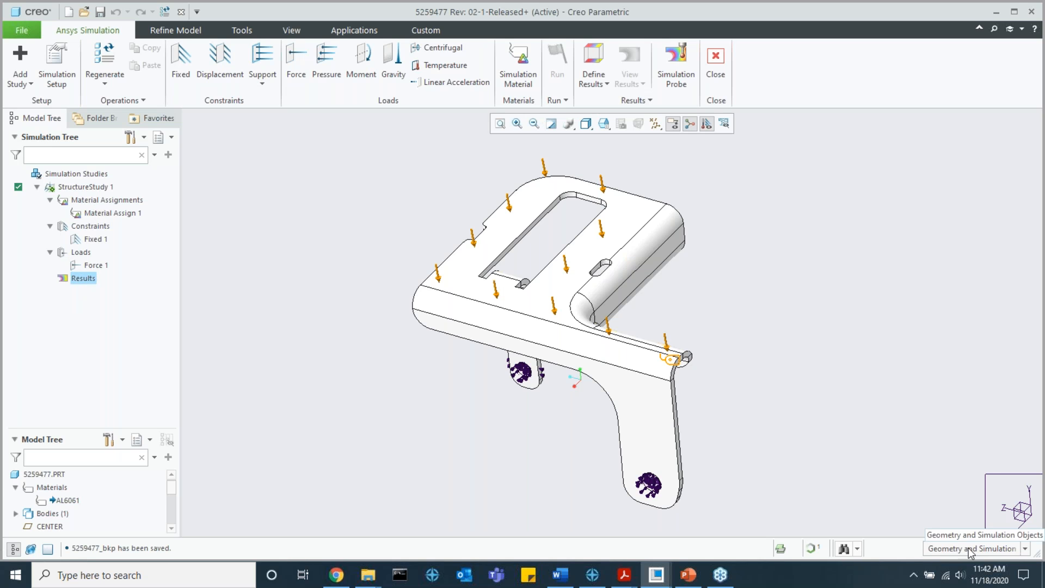
left_click(50, 278)
left_click(63, 291)
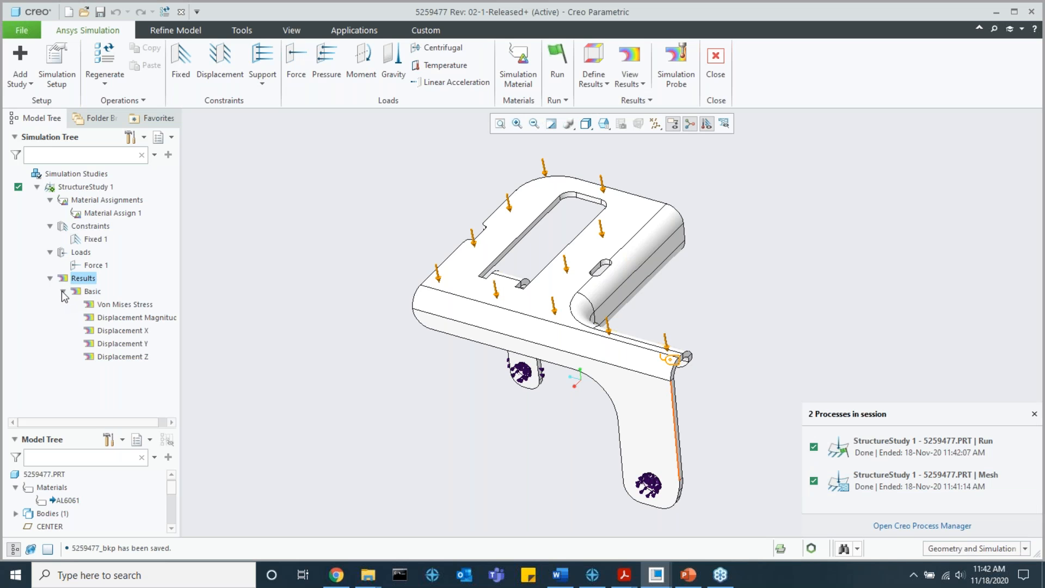
Step: Show the Von Mises Stress result on the bracket and examine the area around the long cutout
left_click(120, 306)
left_click(128, 264)
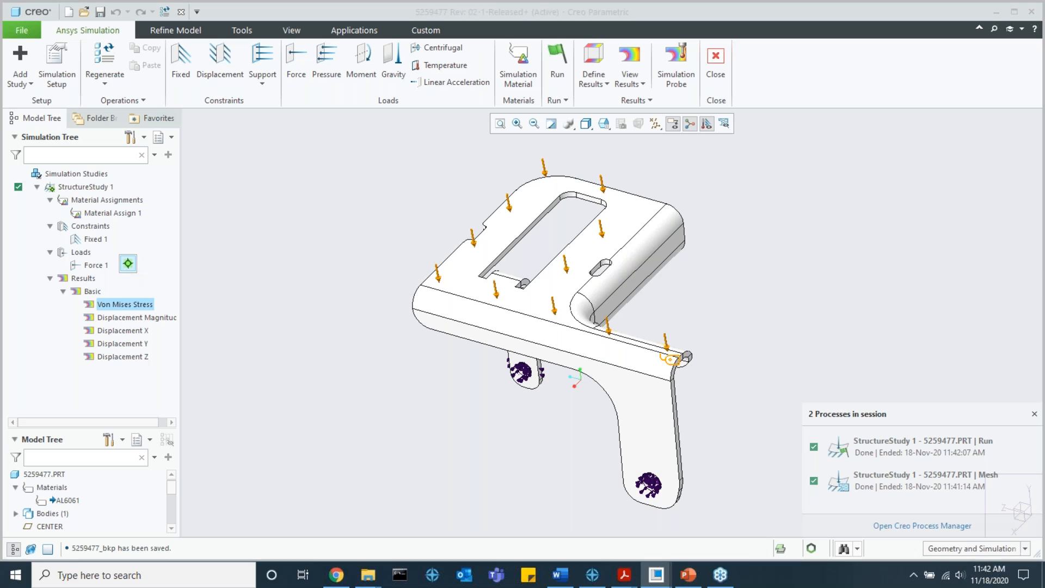
scroll(543, 278, "down", 5)
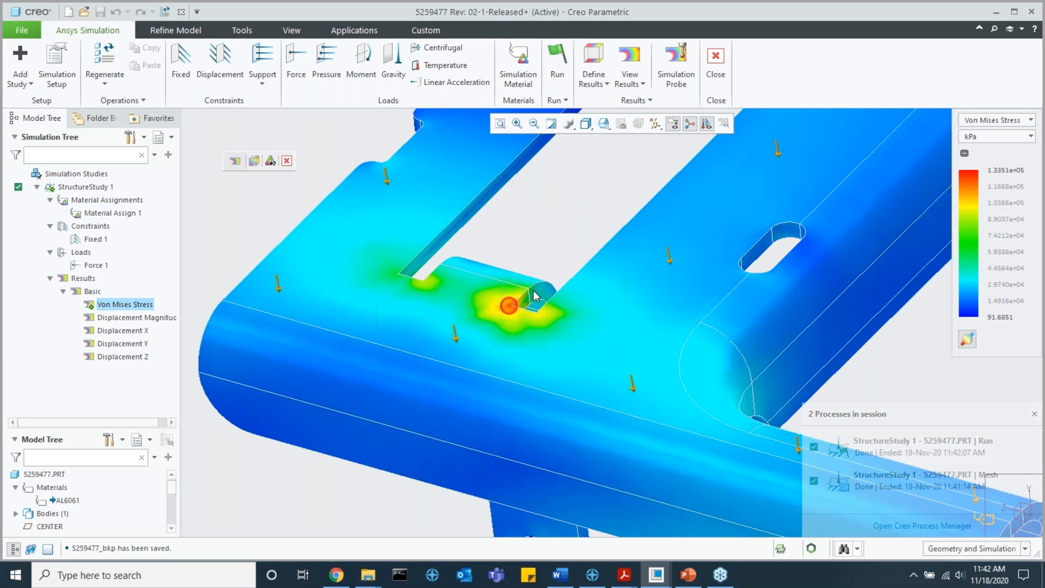
scroll(523, 319, "up", 3)
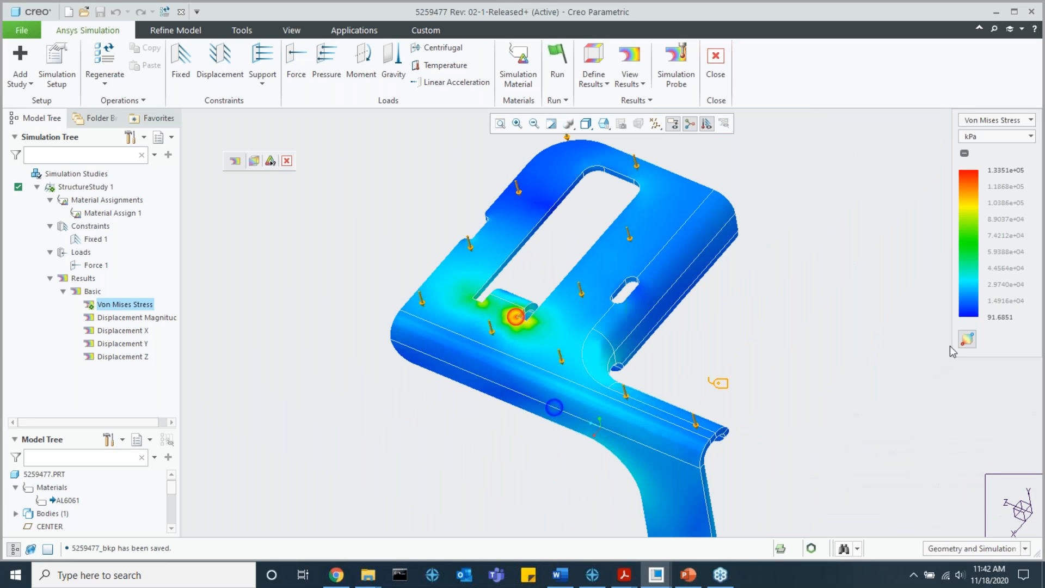
Step: Show the Displacement Magnitude result, view the bracket from the side, and review the available length units
left_click(123, 317)
left_click(124, 270)
middle_click_drag(581, 331, 897, 261)
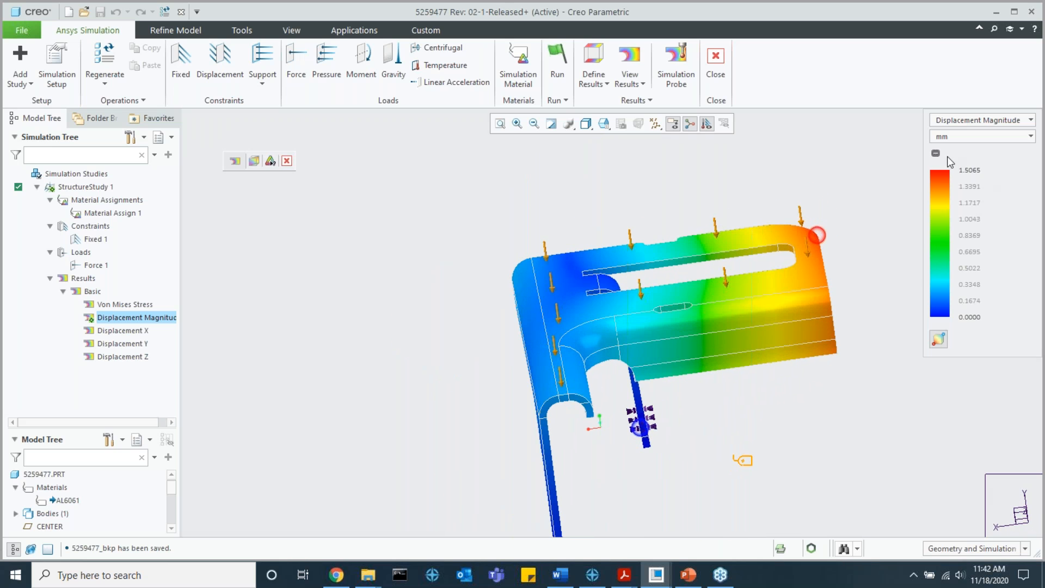
left_click(974, 137)
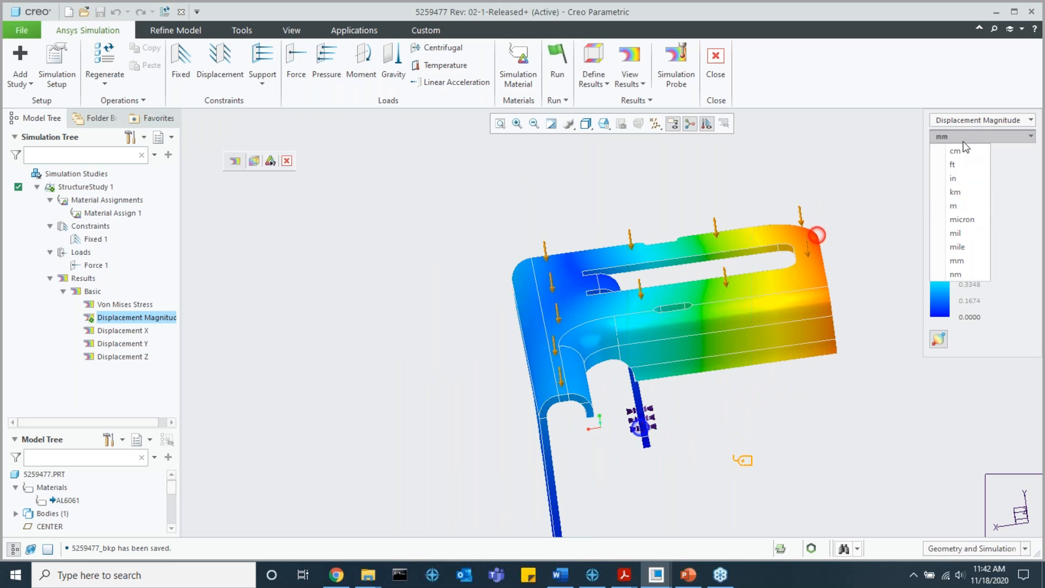
left_click(963, 141)
left_click(963, 139)
left_click(963, 139)
Step: Switch the displayed result to Von Mises Stress with MPa as its unit and view the bracket from above
left_click(963, 125)
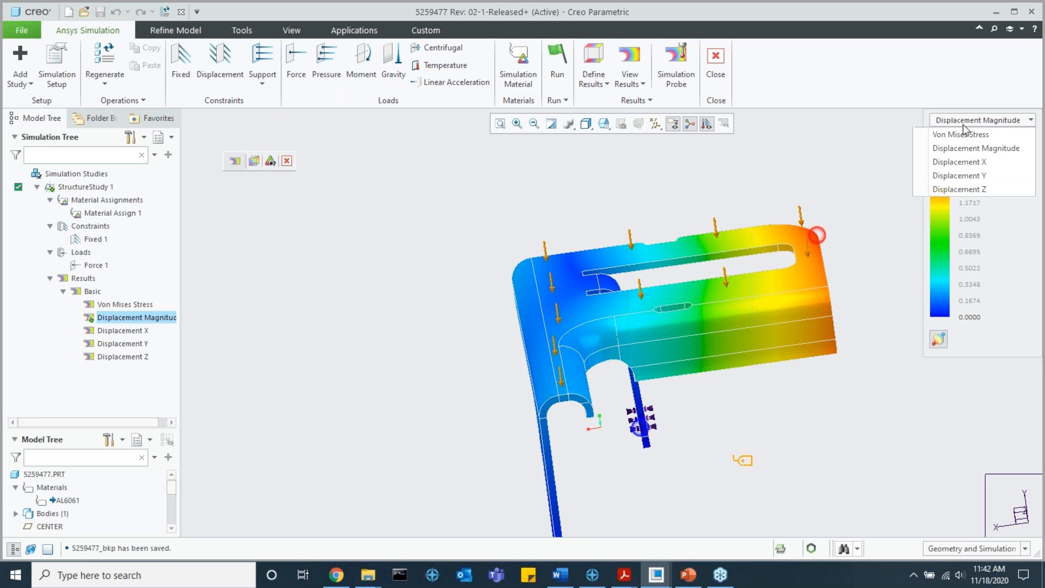
left_click(961, 134)
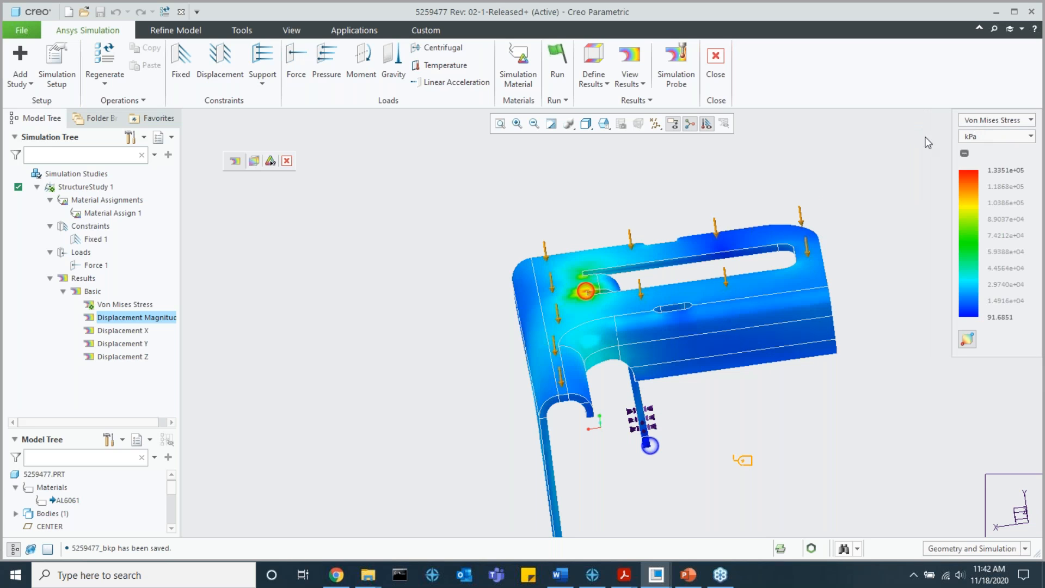
left_click(976, 137)
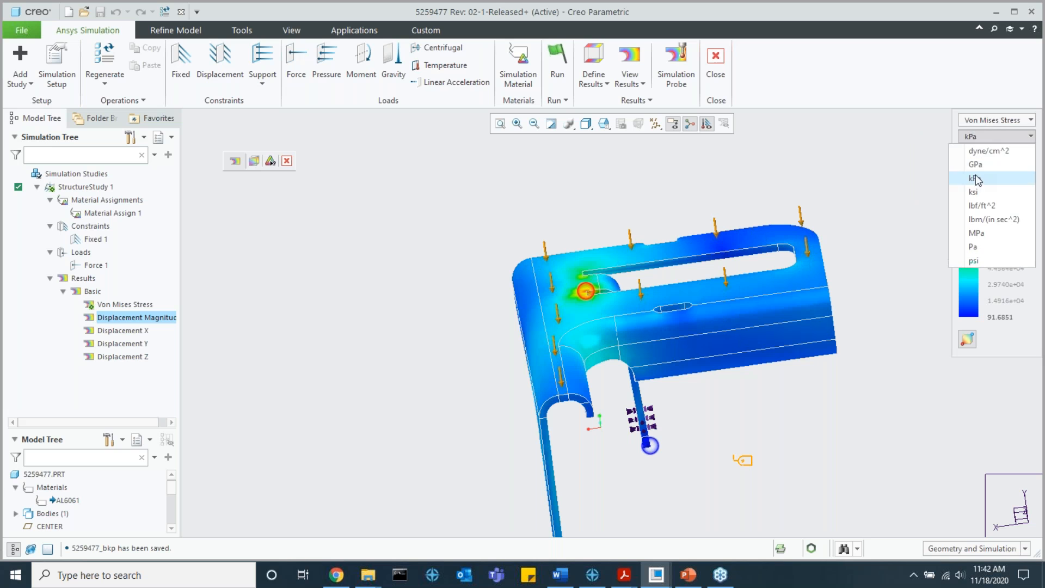
left_click(980, 233)
middle_click_drag(864, 235, 875, 263)
middle_click_drag(707, 276, 651, 278)
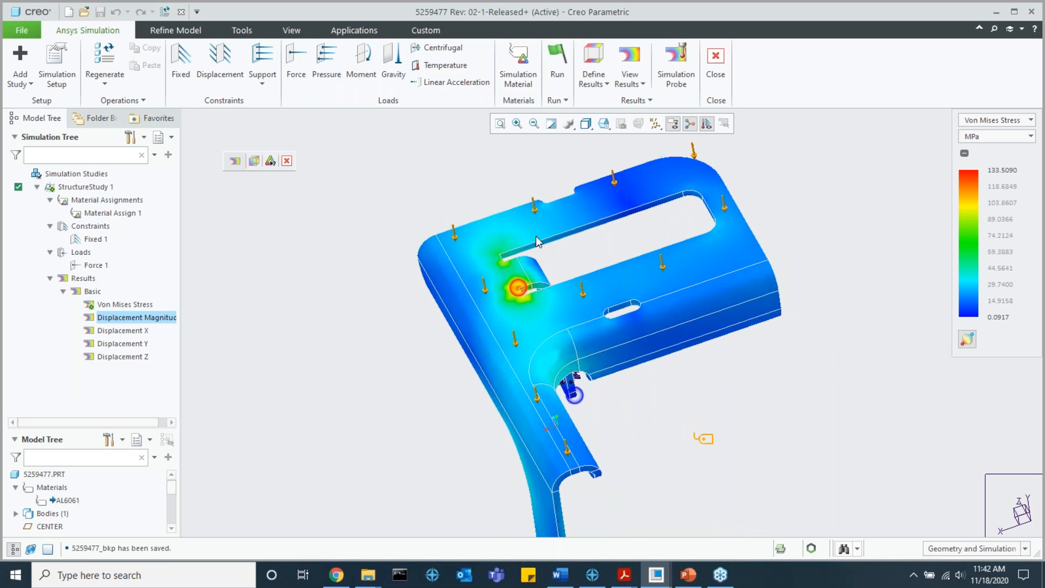
Step: Hide the displayed Von Mises Stress result to return to the plain bracket model with its basic results listed
left_click(255, 161)
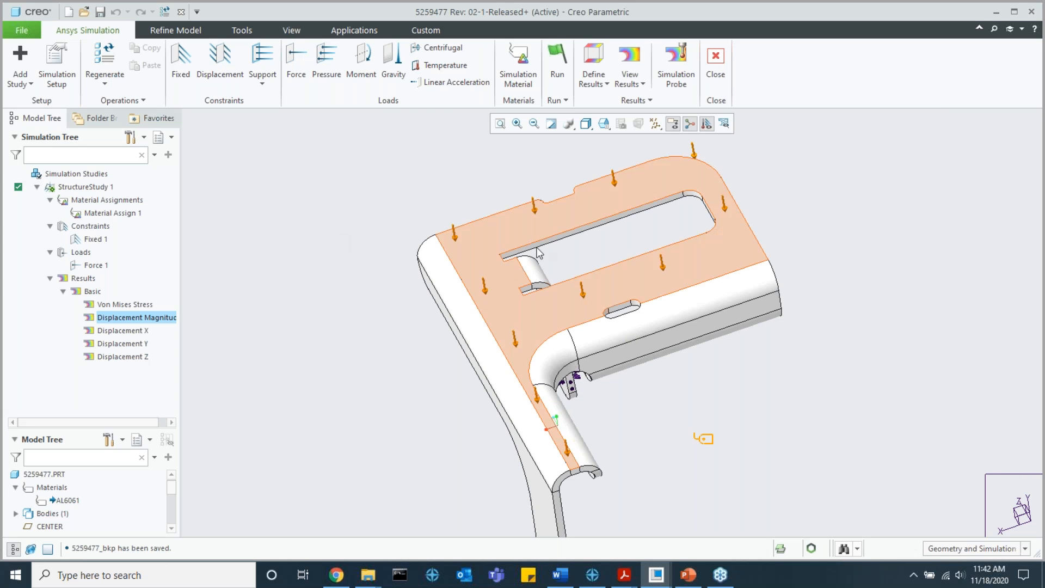
scroll(537, 247, "up", 3)
scroll(538, 247, "down", 1)
middle_click_drag(539, 247, 532, 260, "shift")
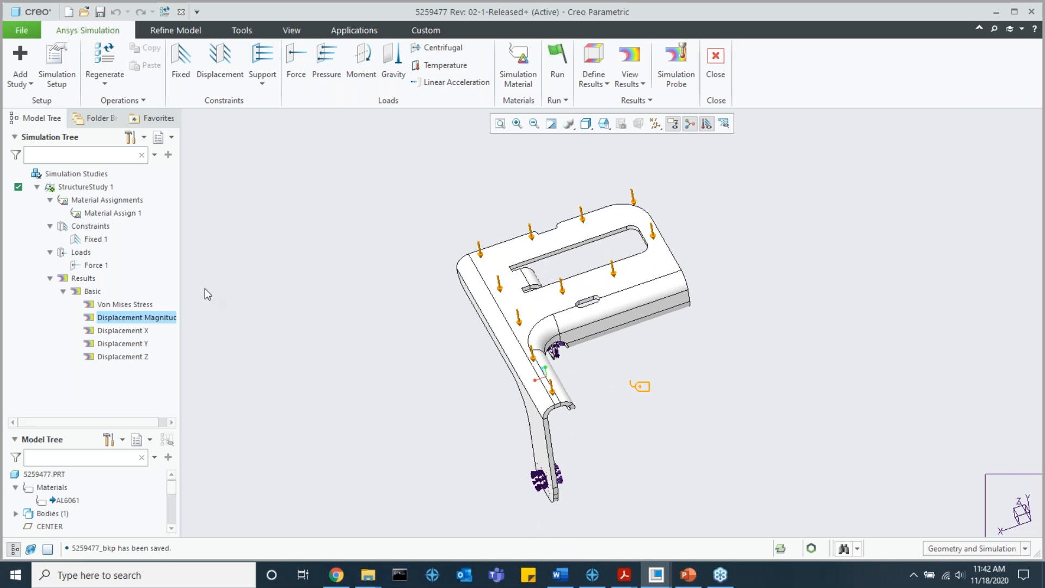
left_click(62, 293)
left_click(63, 293)
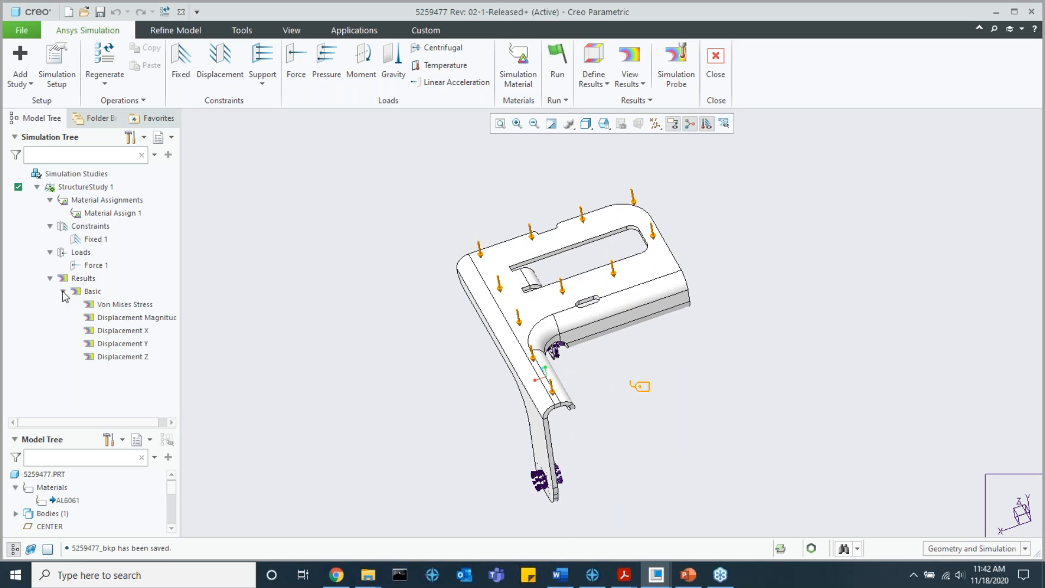
Step: Define a contour plot of Displacement Magnitude for the whole part 5259477.PRT
left_click(593, 79)
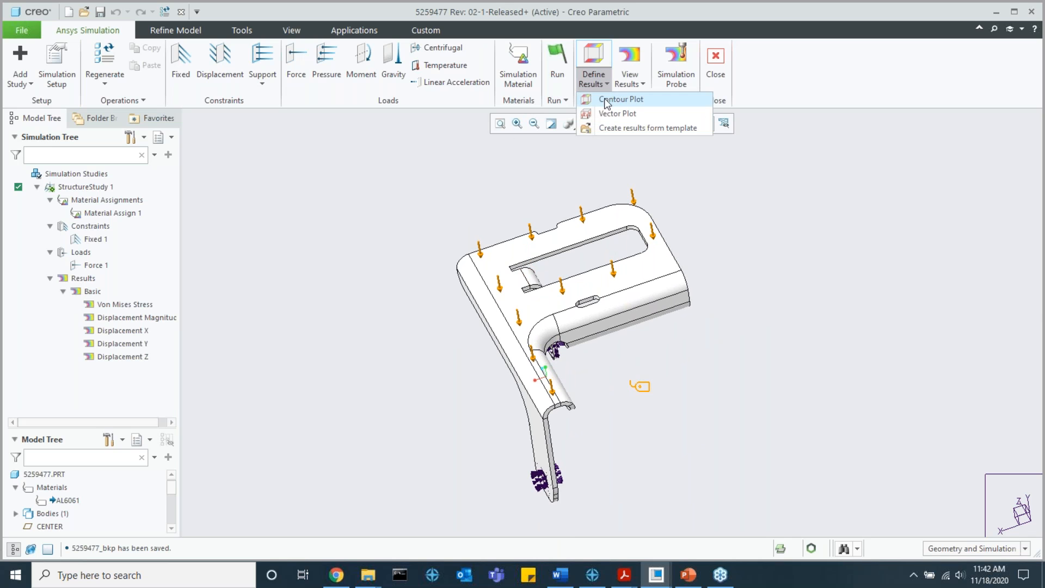
left_click(610, 99)
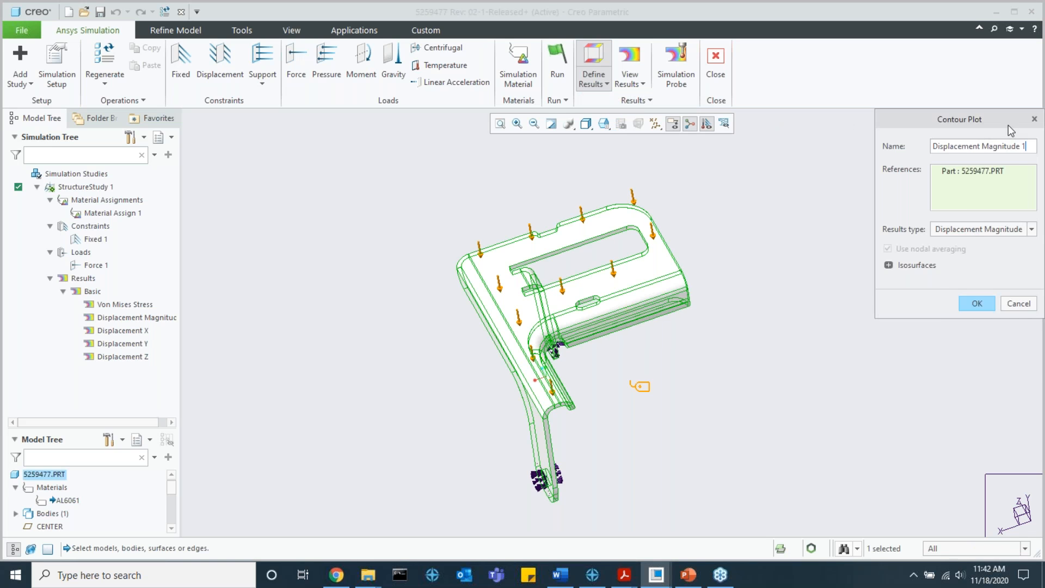
key("BackSpace")
left_click(977, 303)
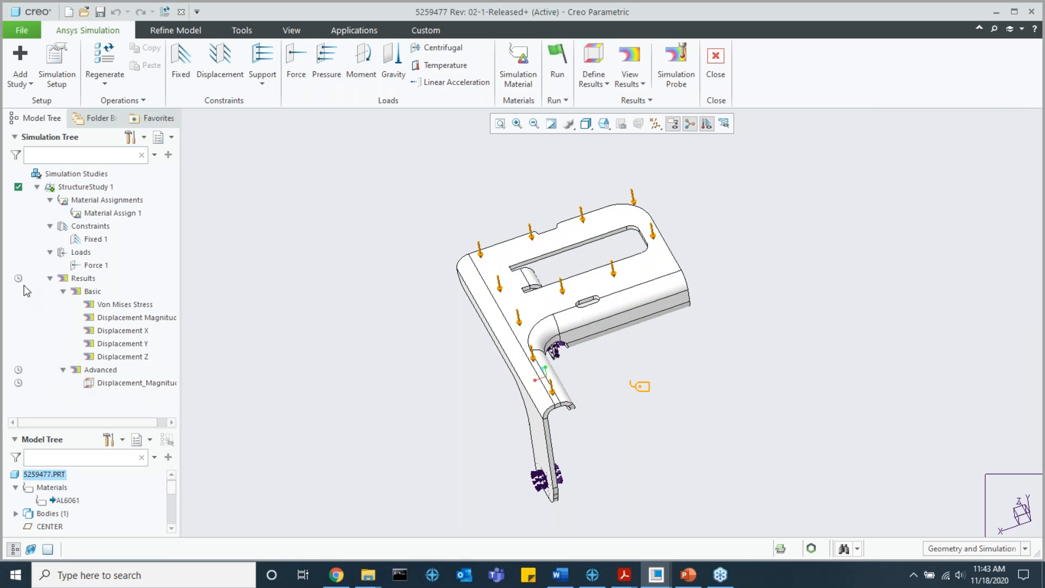
Step: Update the study's pending results so the advanced displacement plot is evaluated
mouse_move(19, 281)
right_click(83, 279)
left_click(131, 288)
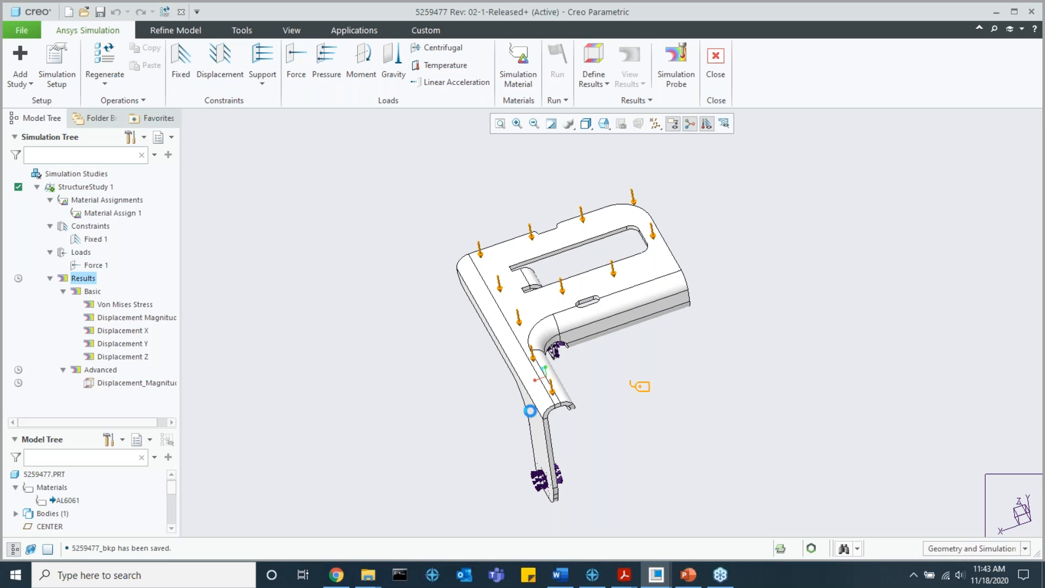
Step: Show the advanced Displacement Magnitude contour plot and view the bracket from the side
left_click(118, 383)
left_click(124, 336)
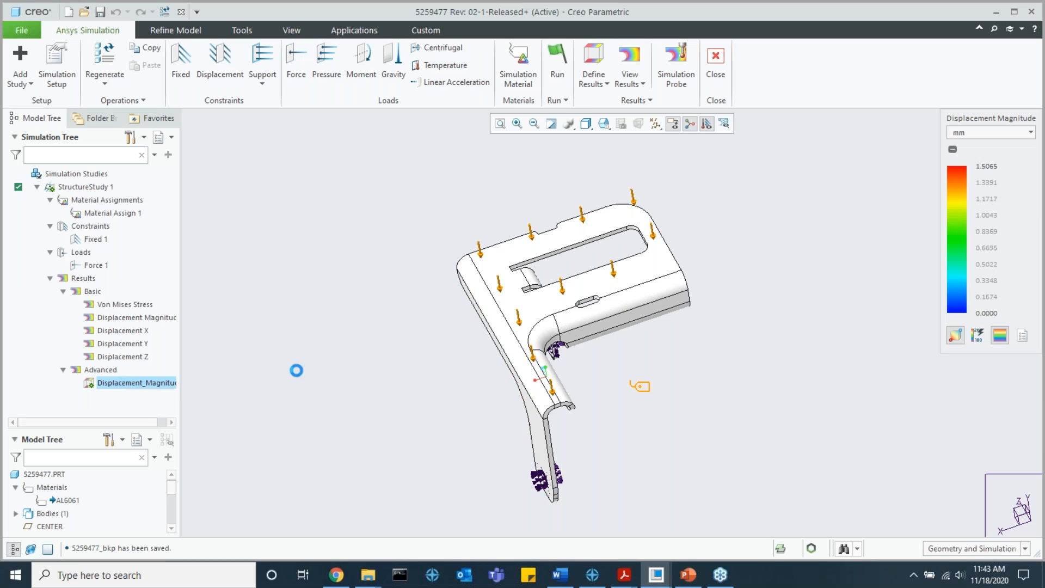
middle_click_drag(560, 366, 572, 318)
scroll(693, 280, "down", 3)
Step: Animate the bracket's deformation, examine the free end, lower the animation setting to its minimum and halt the playback
left_click(254, 160)
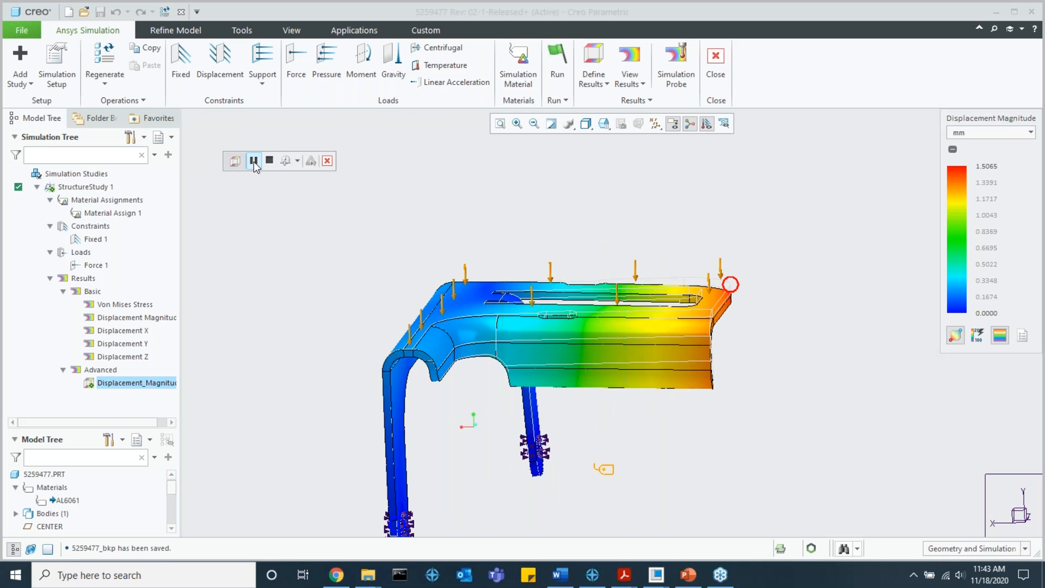
scroll(729, 332, "down", 4)
middle_click_drag(712, 313, 730, 301)
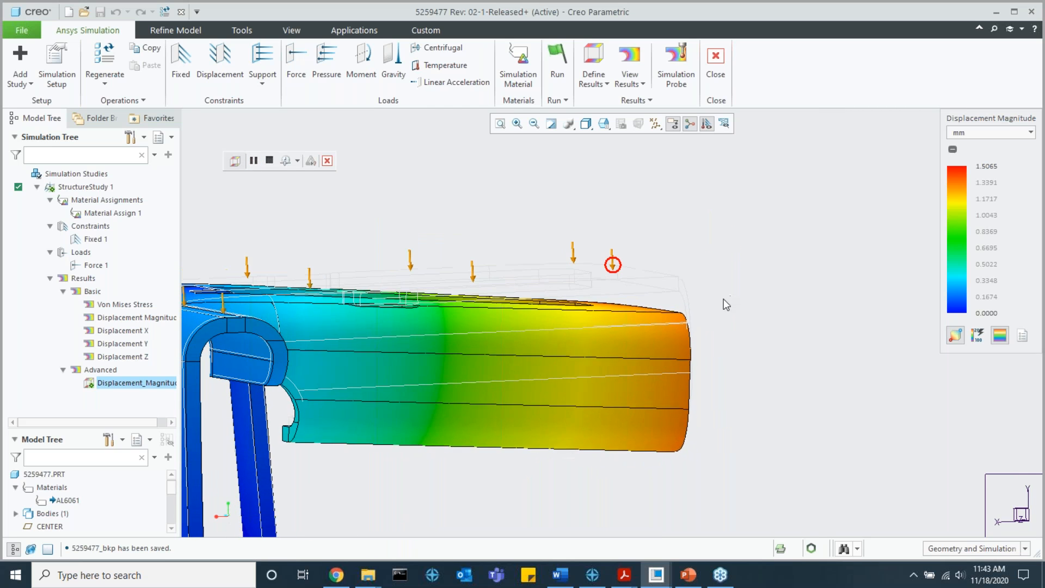
scroll(675, 283, "down", 2)
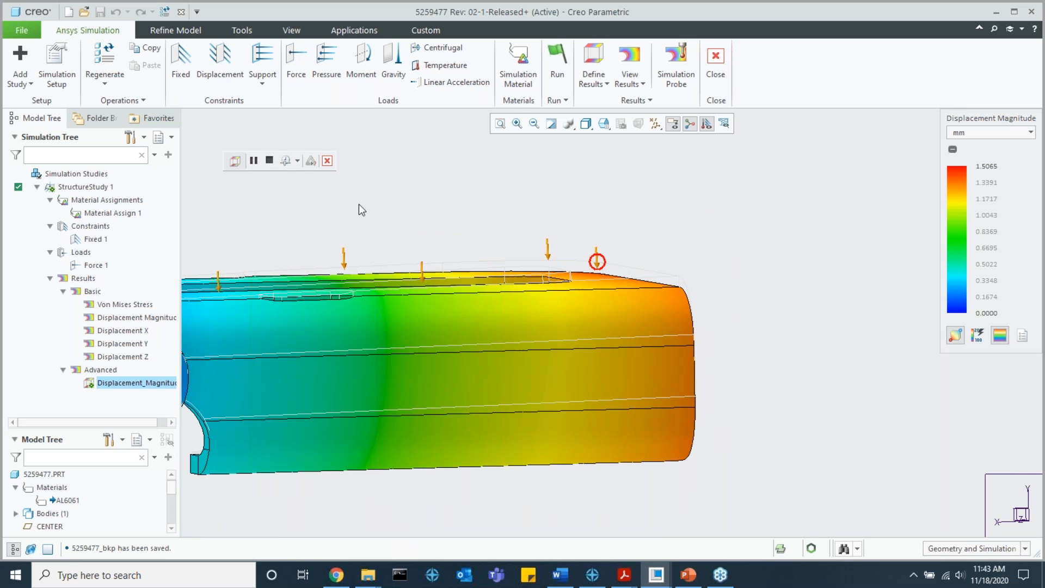
left_click(298, 162)
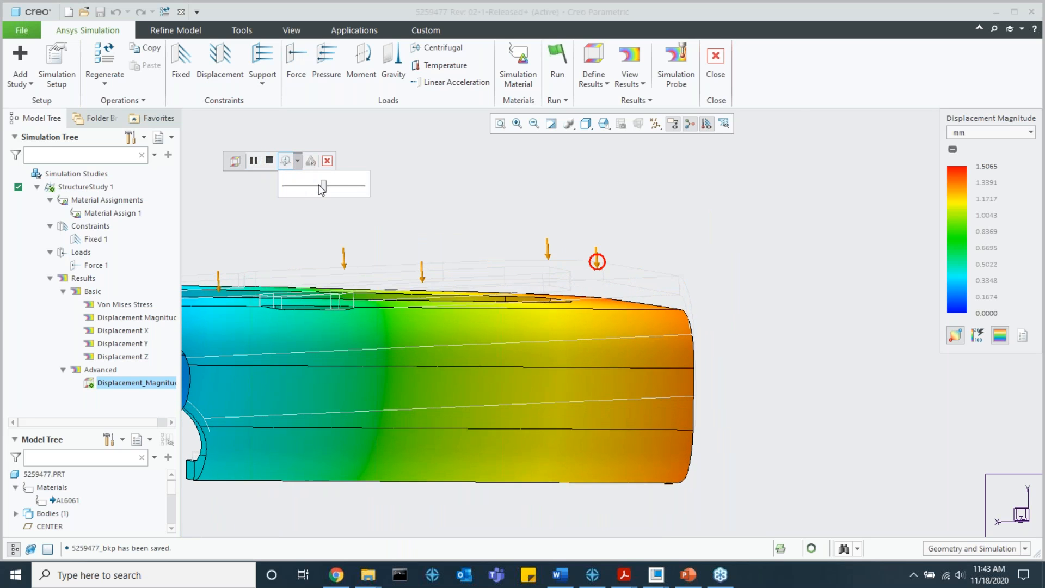
left_click_drag(351, 190, 287, 185)
left_click(270, 161)
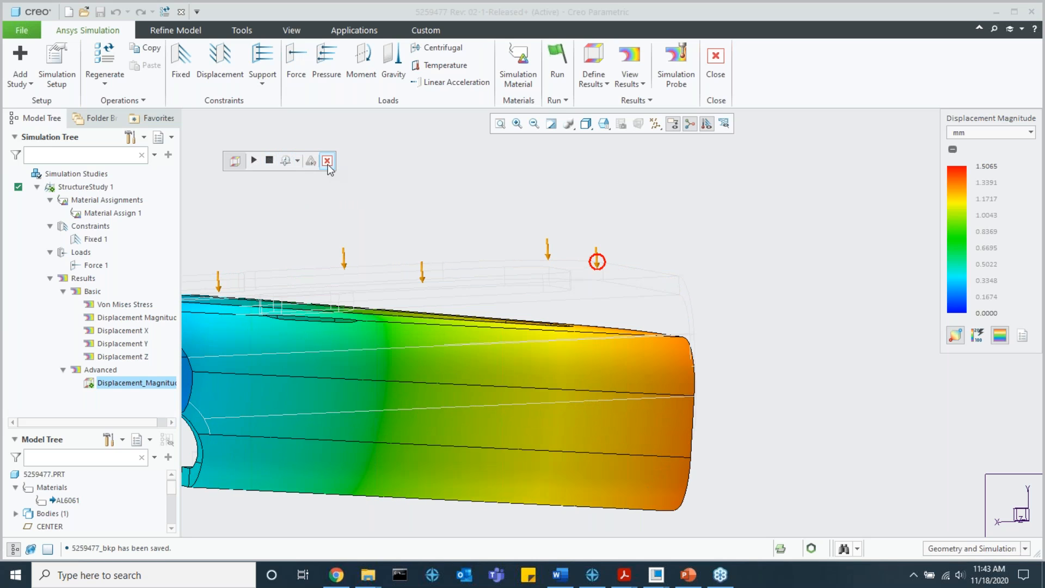
Step: Set the Displacement Magnitude unit to in and view the whole deformed bracket at an angle
left_click(961, 136)
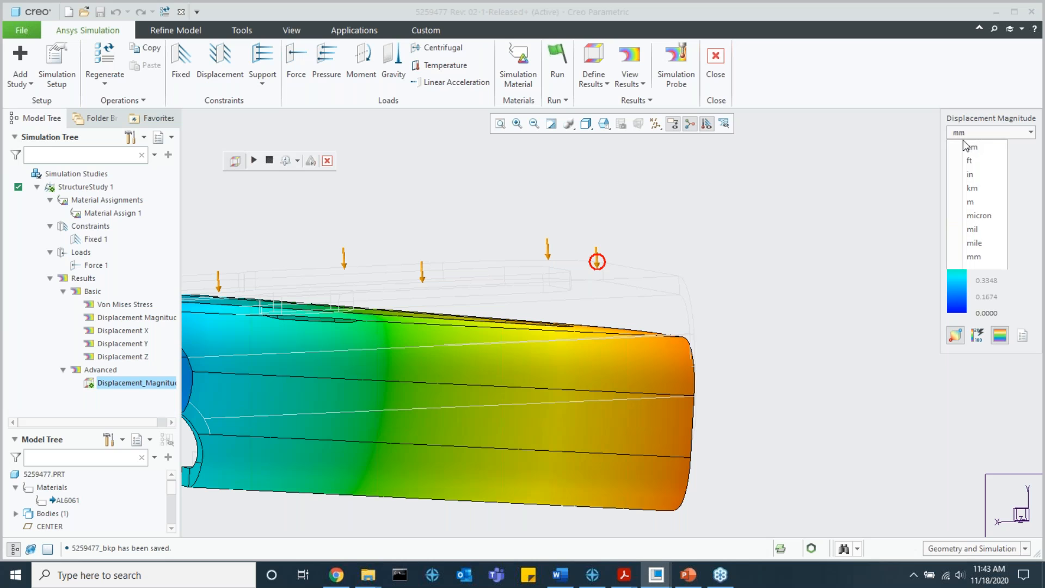
left_click(976, 177)
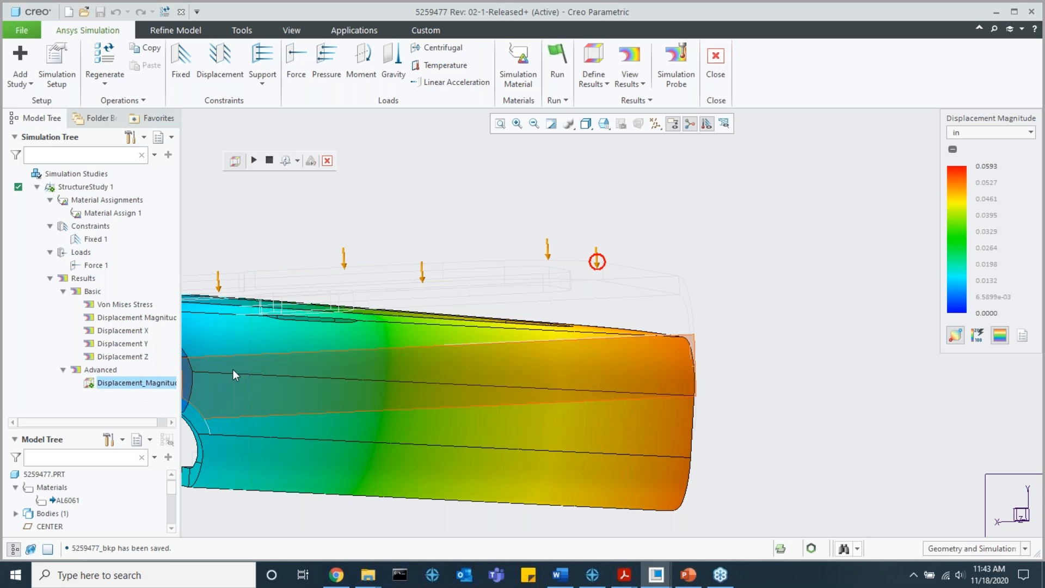
scroll(825, 255, "up", 4)
middle_click_drag(765, 263, 705, 260, "shift")
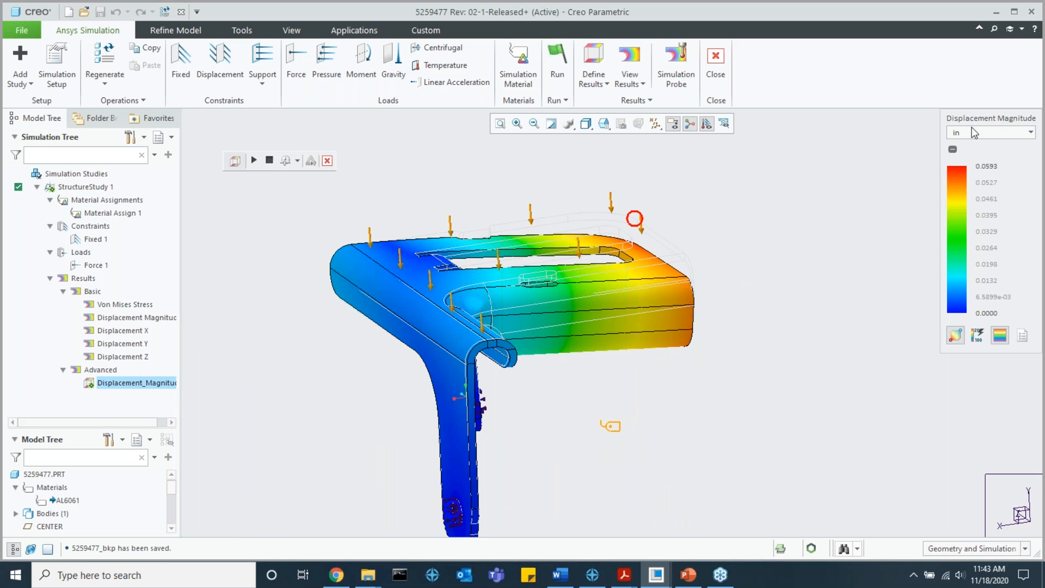
Step: Close the displacement plot and exit the Ansys Simulation environment
left_click(328, 161)
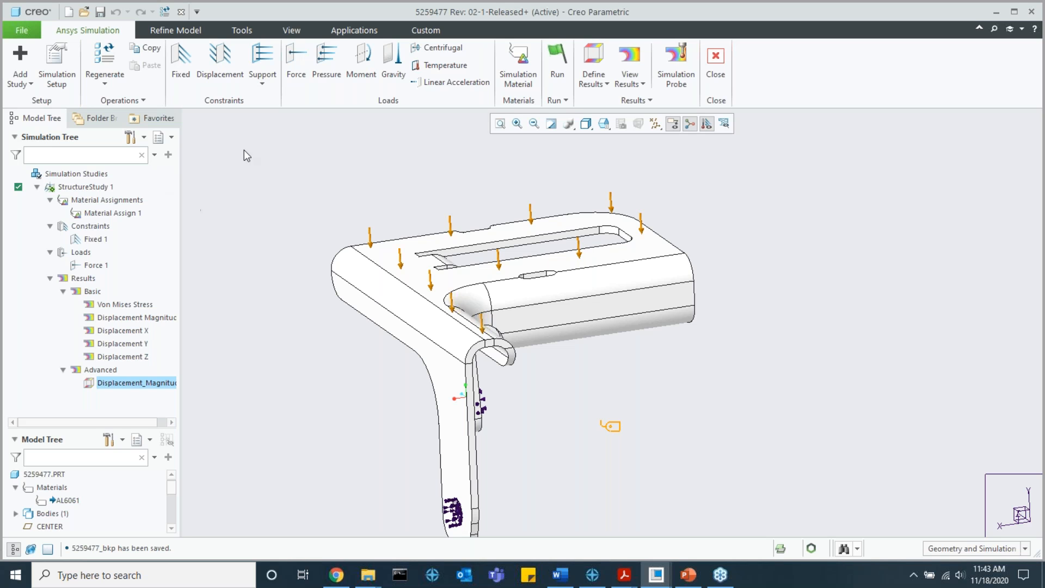
scroll(472, 381, "down", 2)
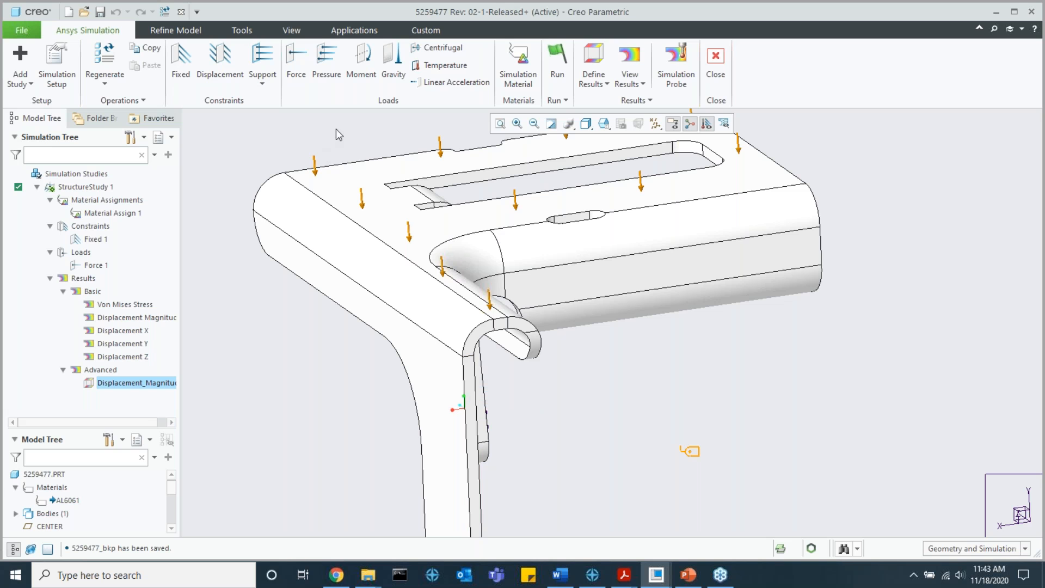
left_click(716, 63)
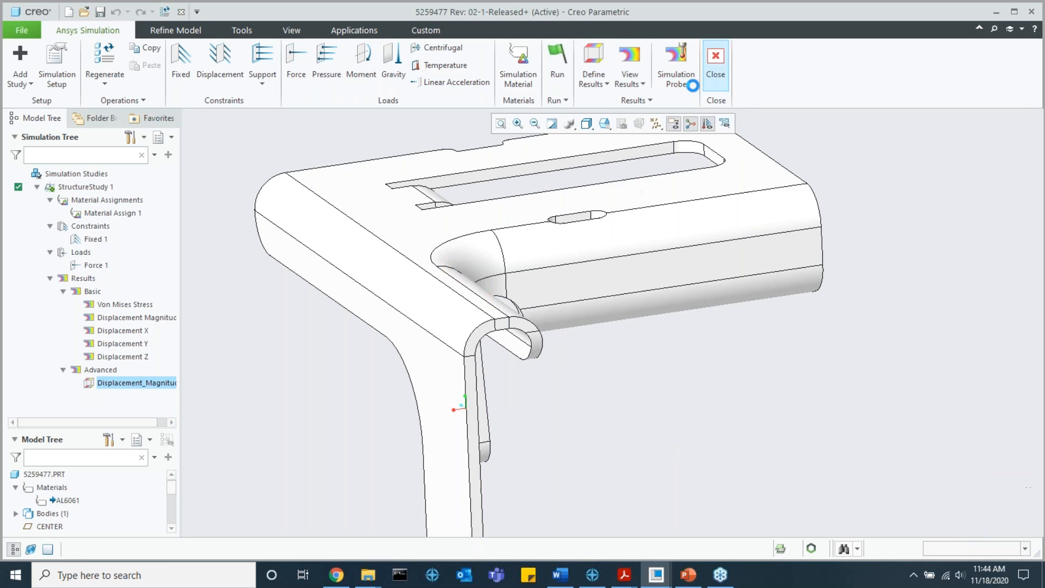
Step: Move the end faces of the bracket's long leg and its curled edge outward with Flexible Modeling's Move tool to widen the leg
left_click(474, 381)
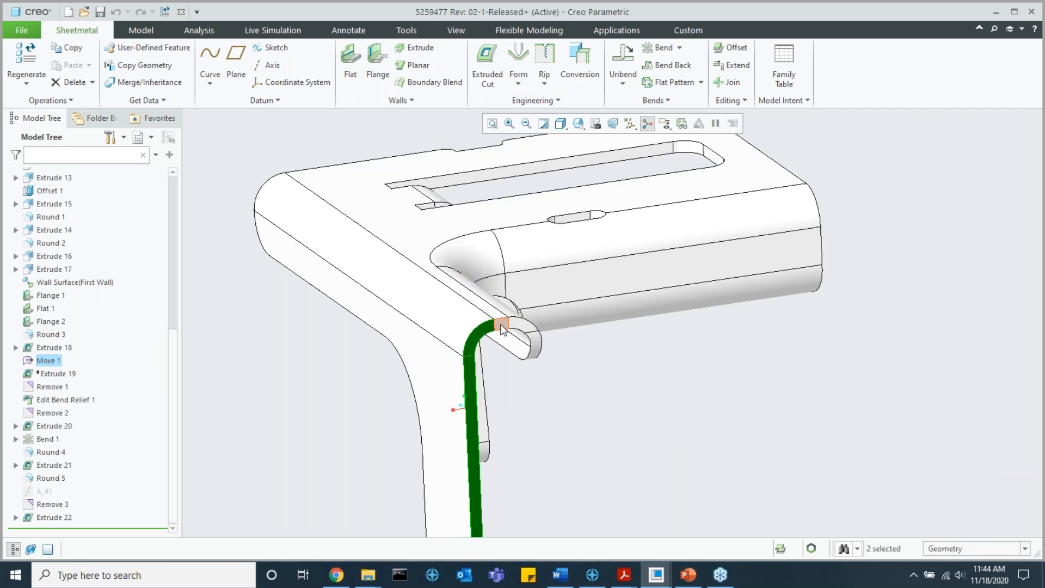
left_click(529, 333, "ctrl")
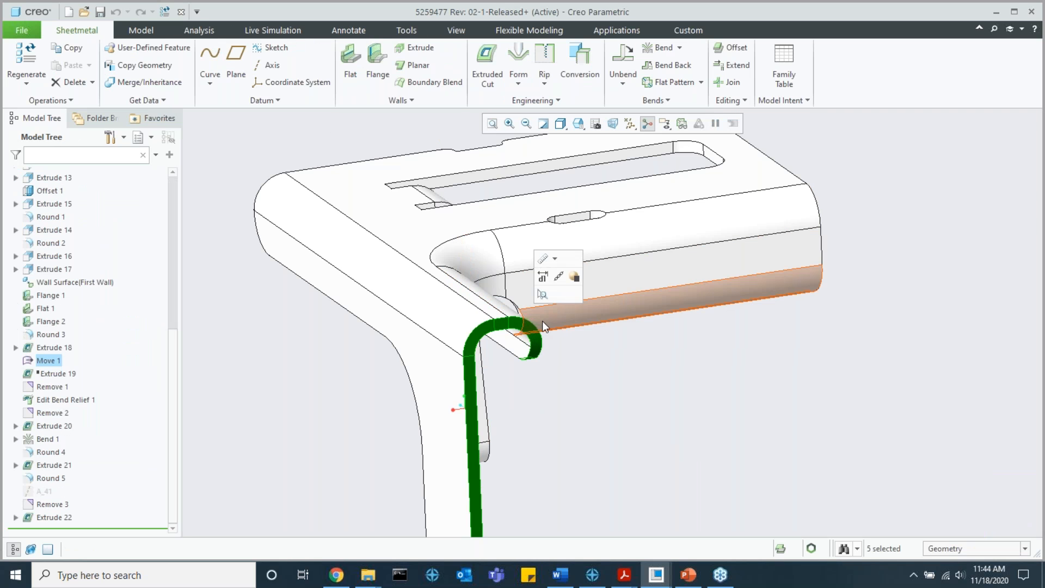
left_click(530, 30)
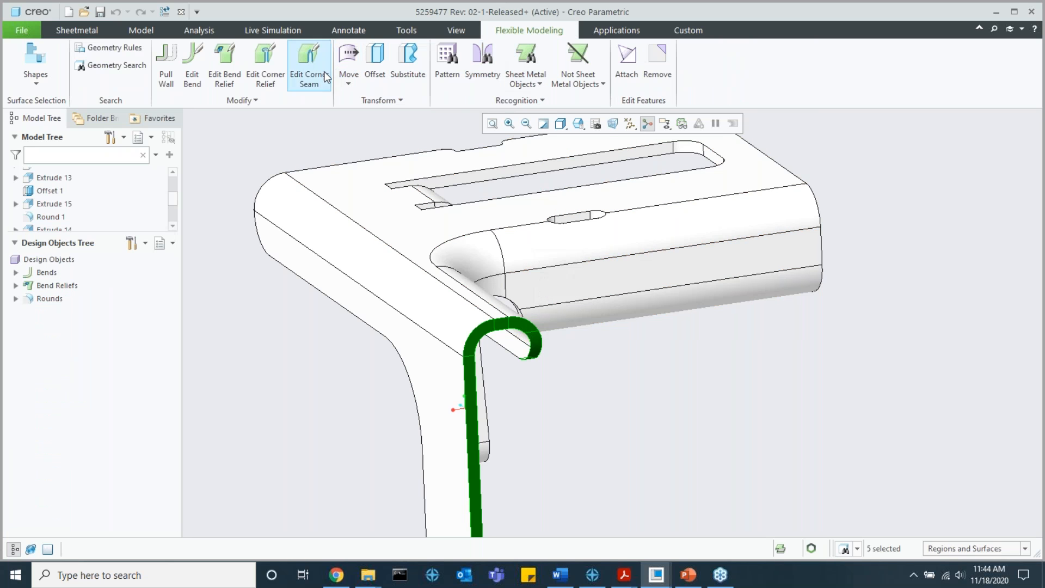
left_click(349, 57)
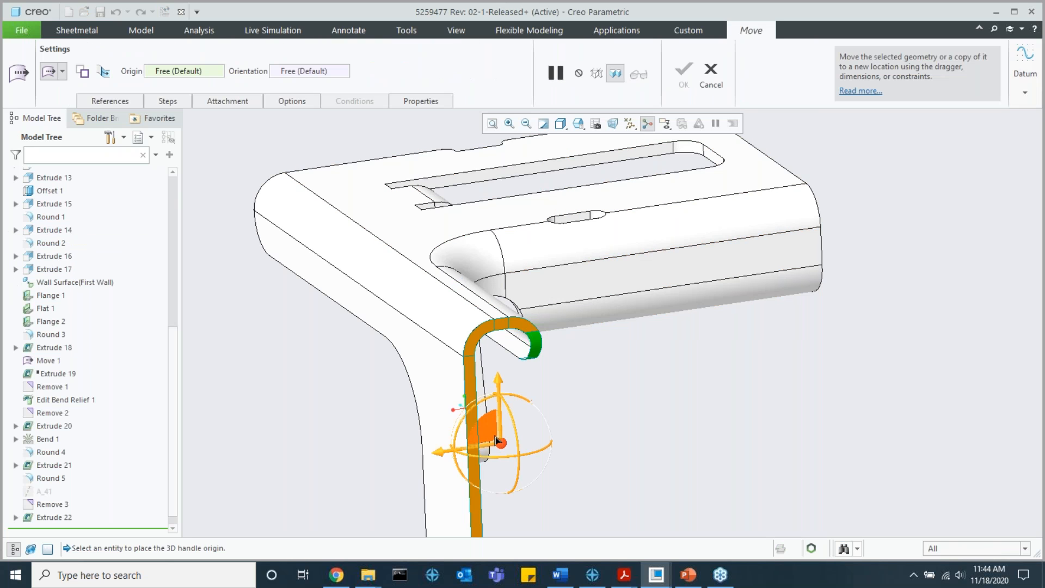
middle_click_drag(486, 432, 547, 452)
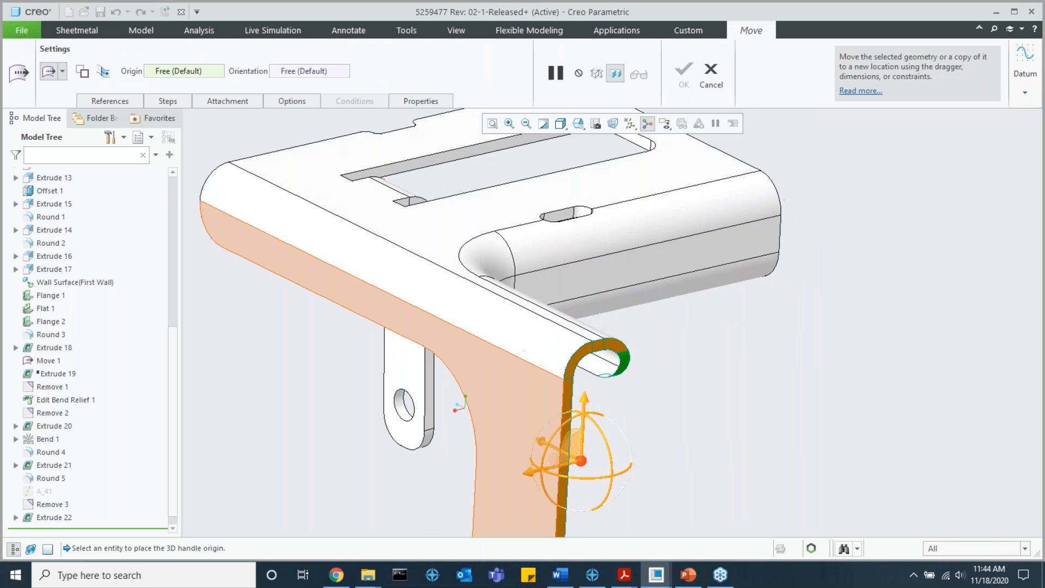
left_click_drag(546, 449, 575, 463)
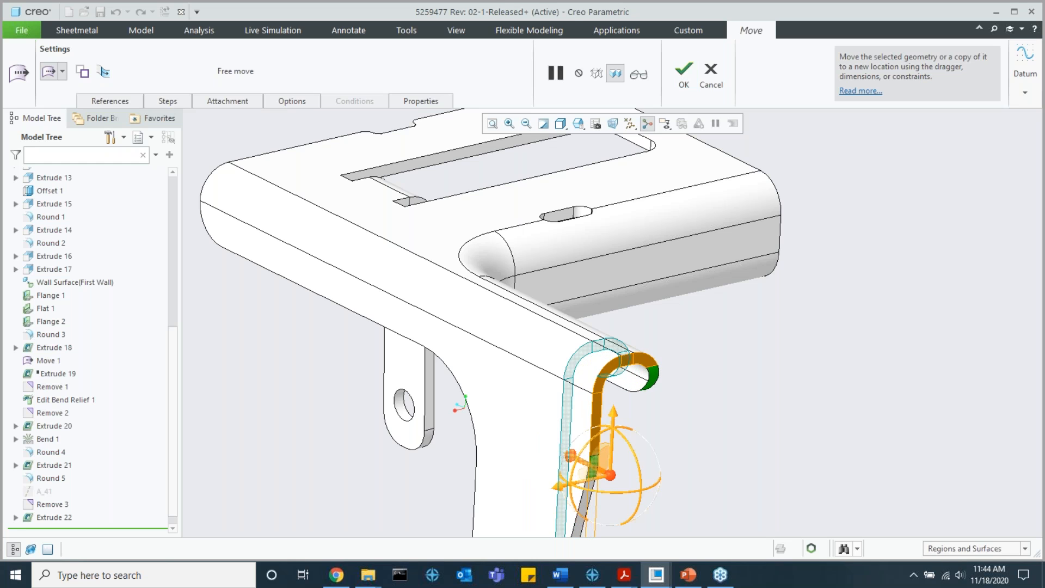
middle_click(754, 369)
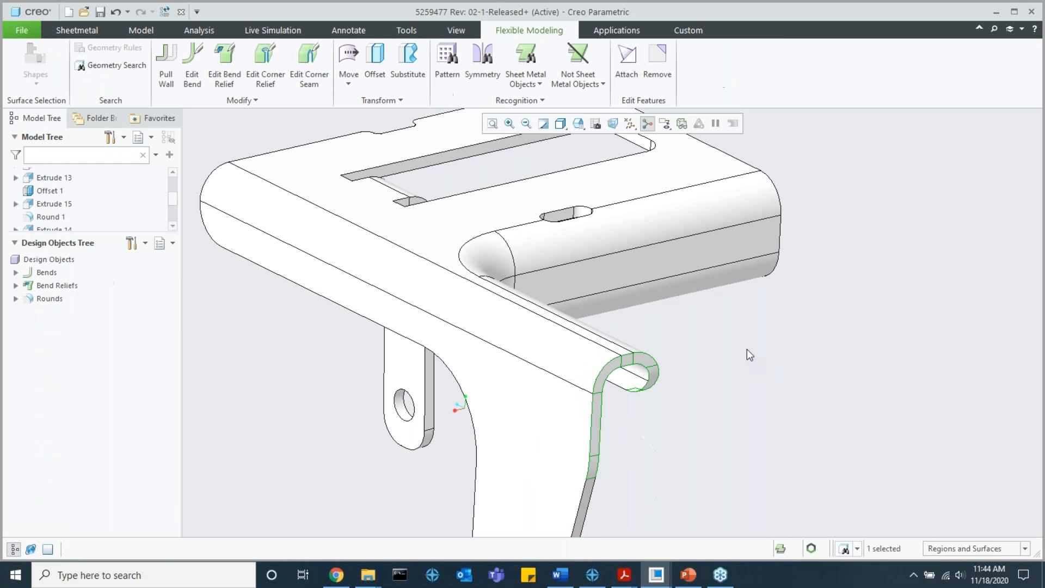
Step: Reopen Ansys Simulation for the modified bracket and inspect its study status, loads and constraints
left_click(621, 32)
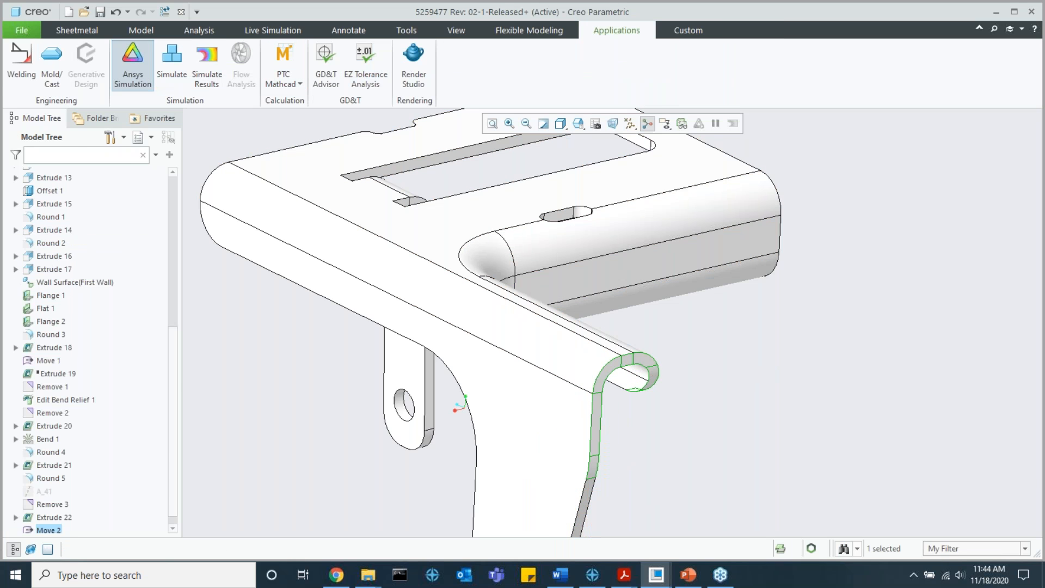
left_click(132, 65)
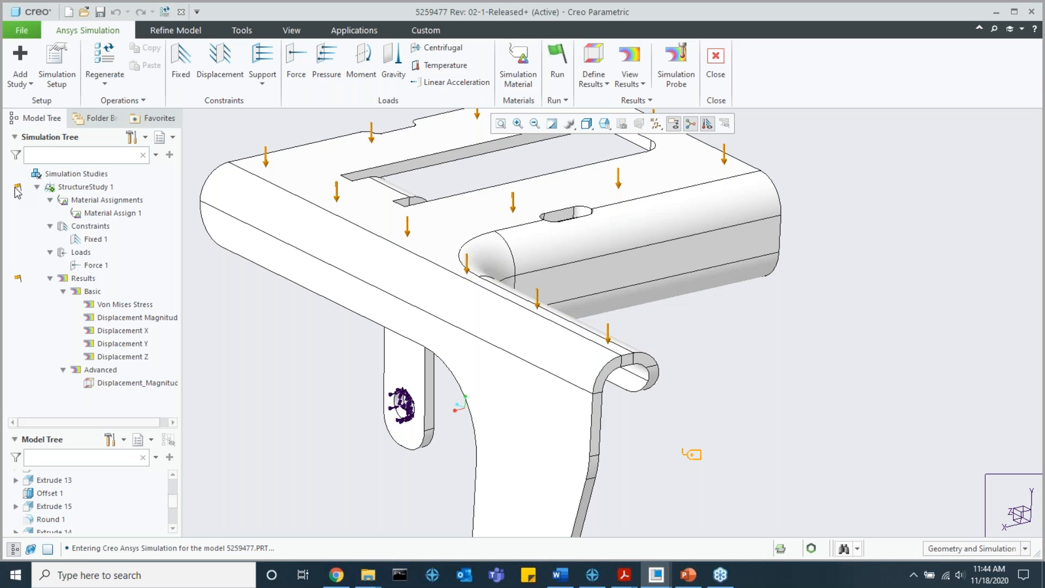
mouse_move(15, 187)
scroll(392, 306, "up", 3)
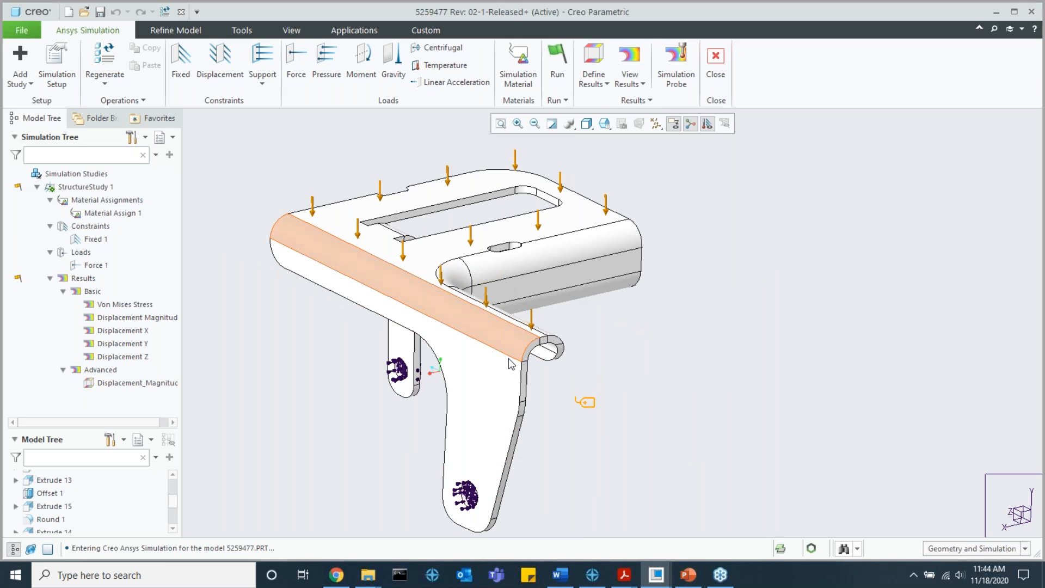
middle_click_drag(548, 345, 584, 360, "shift")
middle_click_drag(584, 360, 584, 375)
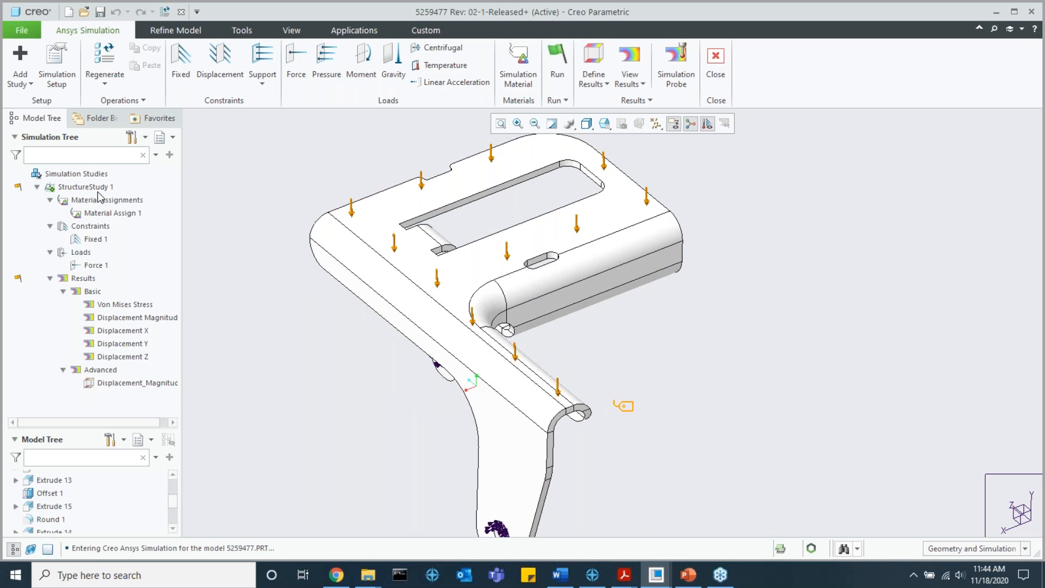
Step: Rerun StructureStudy 1 on the modified bracket
left_click(180, 31)
left_click(110, 30)
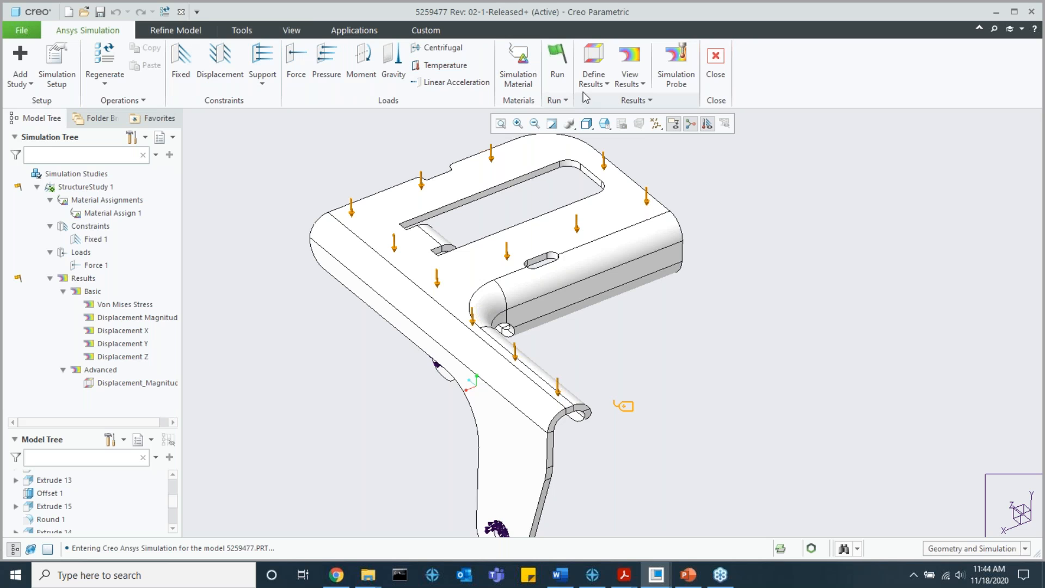
left_click(559, 76)
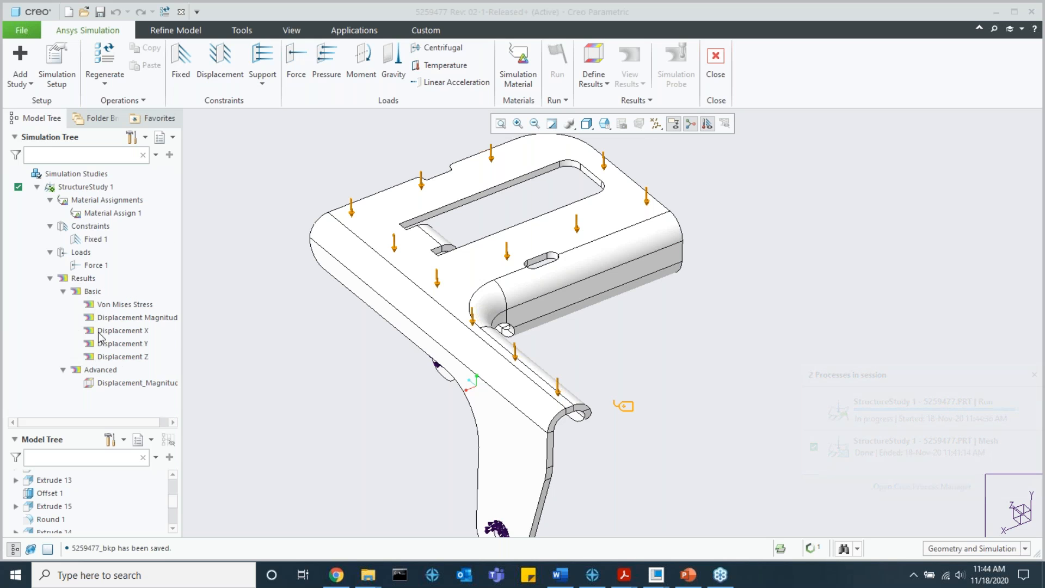
Step: Display the Displacement_Magnitude result of StructureStudy 1 on the bracket and set its legend units to mm
left_click(117, 383)
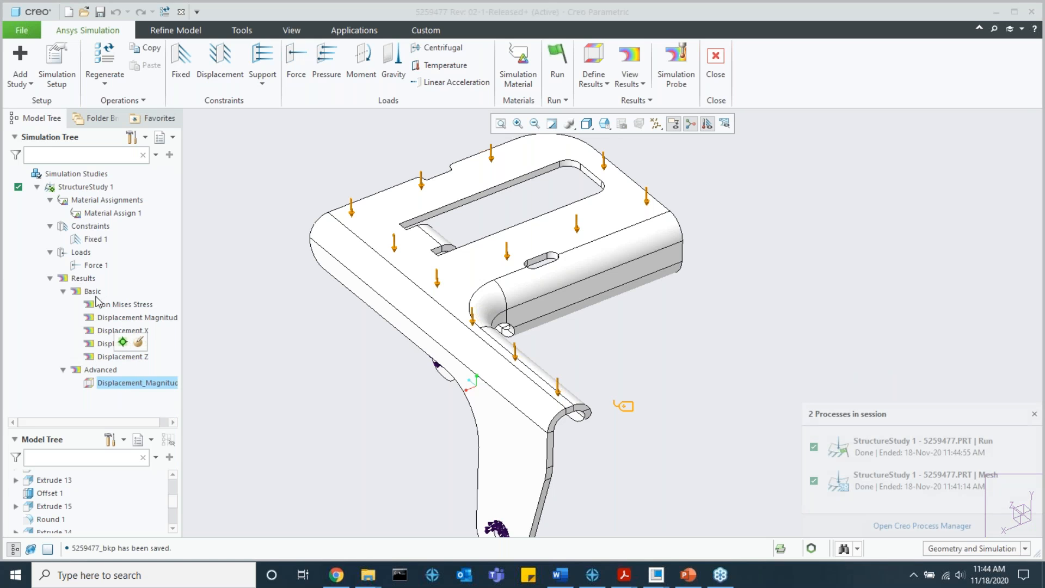
left_click(122, 342)
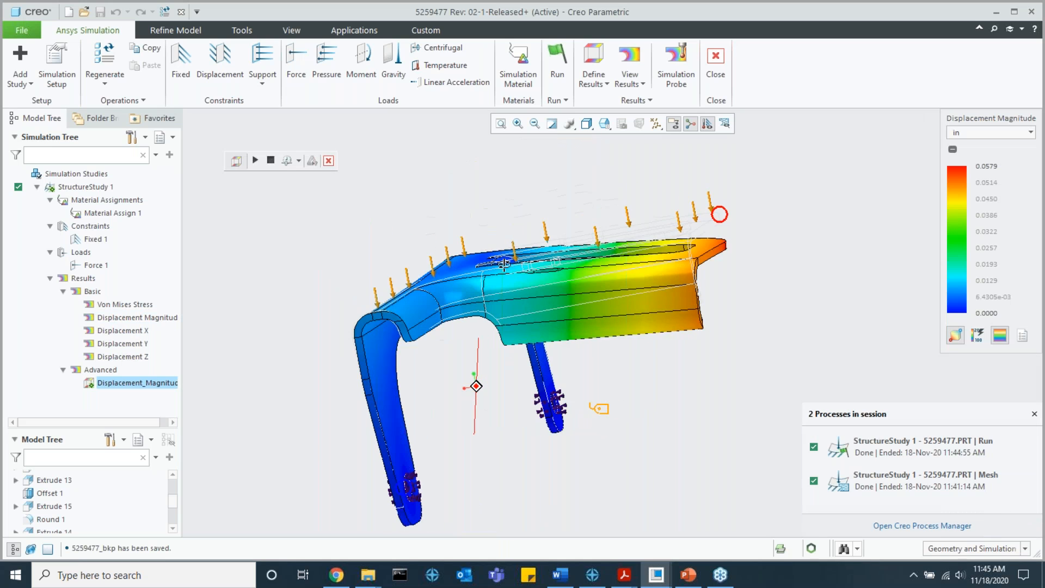
left_click(969, 134)
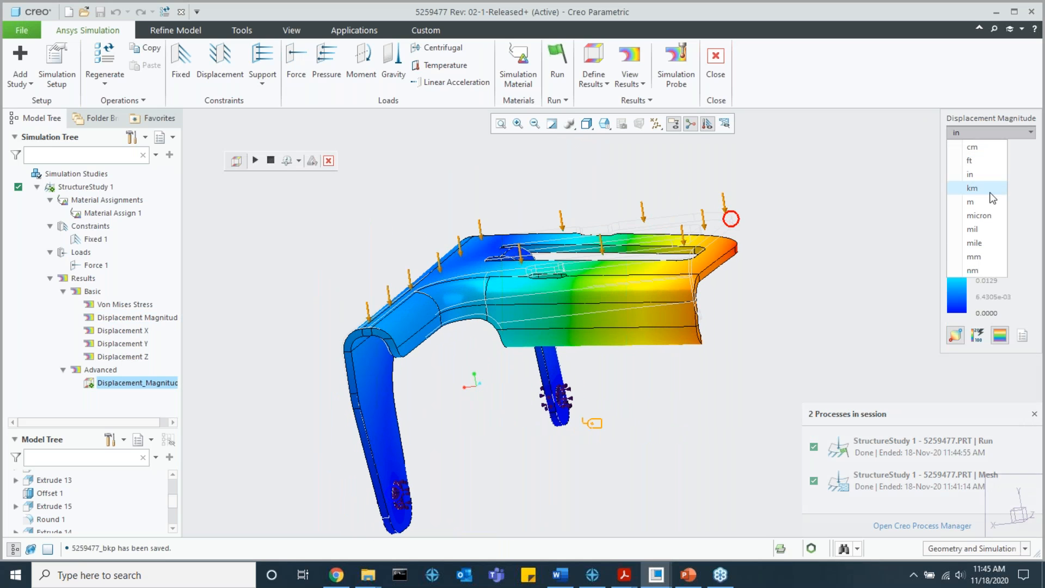
left_click(986, 256)
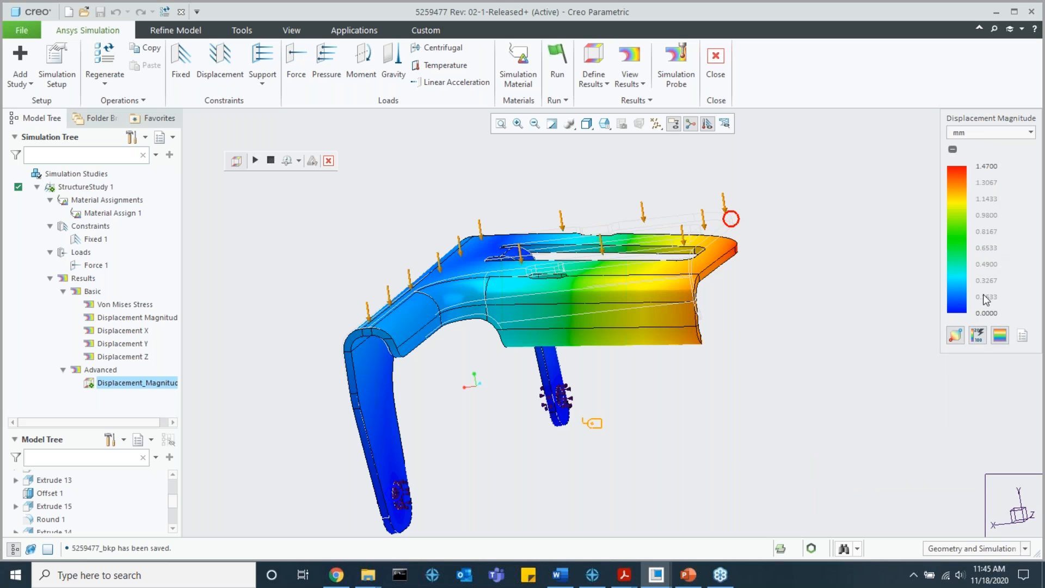
Step: Set the maximum value of the displacement legend to 1.5
left_click(987, 169)
double_click(987, 168)
type("1.5")
key("Return")
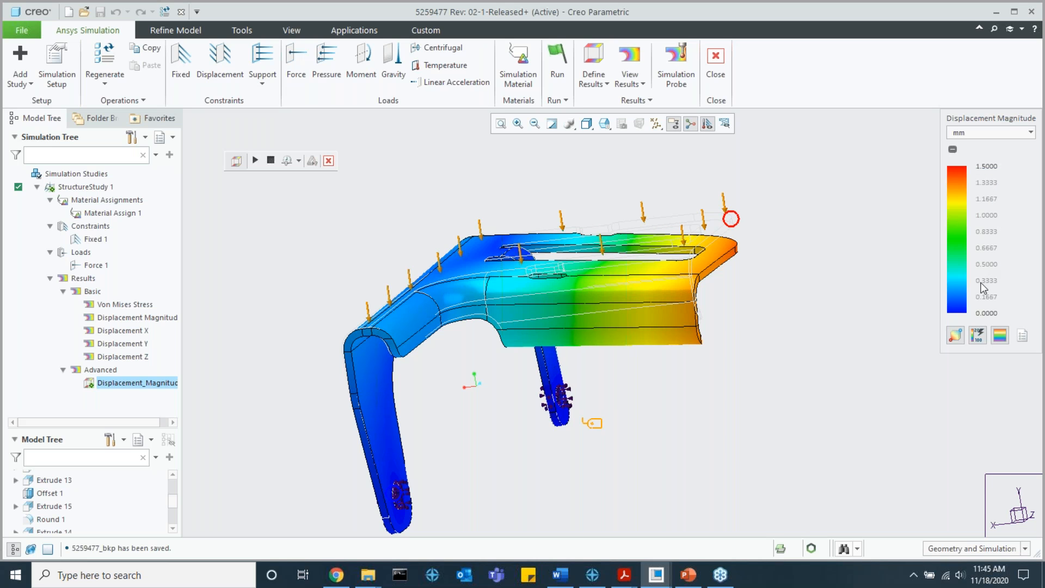
Step: View the displacement plot in discrete colour bands, then restore the smooth contours
left_click(1000, 336)
mouse_move(702, 305)
middle_mouse_down()
mouse_move(669, 300)
mouse_move(708, 313)
middle_mouse_up()
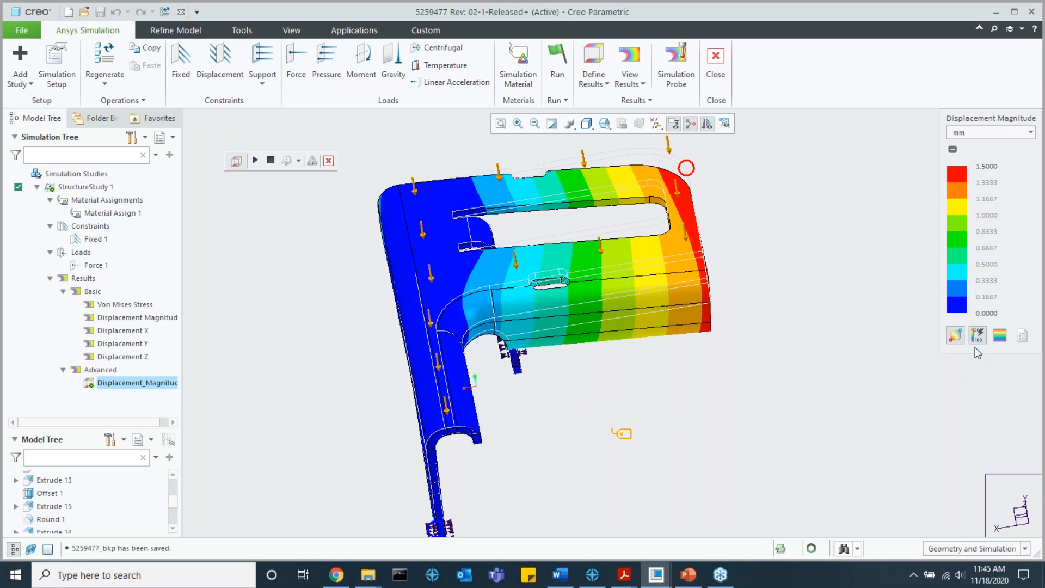
left_click(1000, 336)
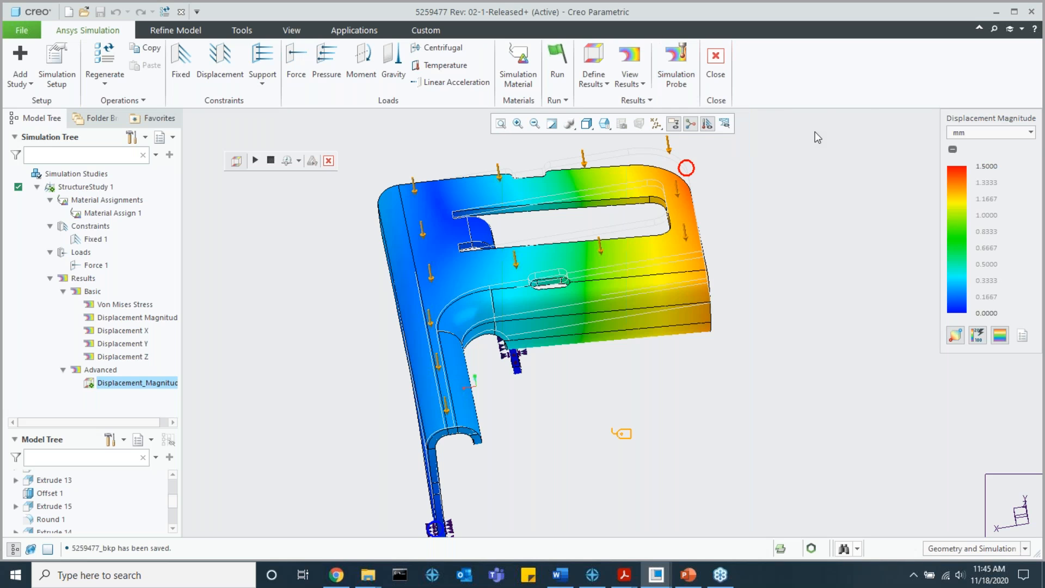
Step: Start a simulation probe with Von Mises Stress as its results type and MPa as its units
left_click(674, 72)
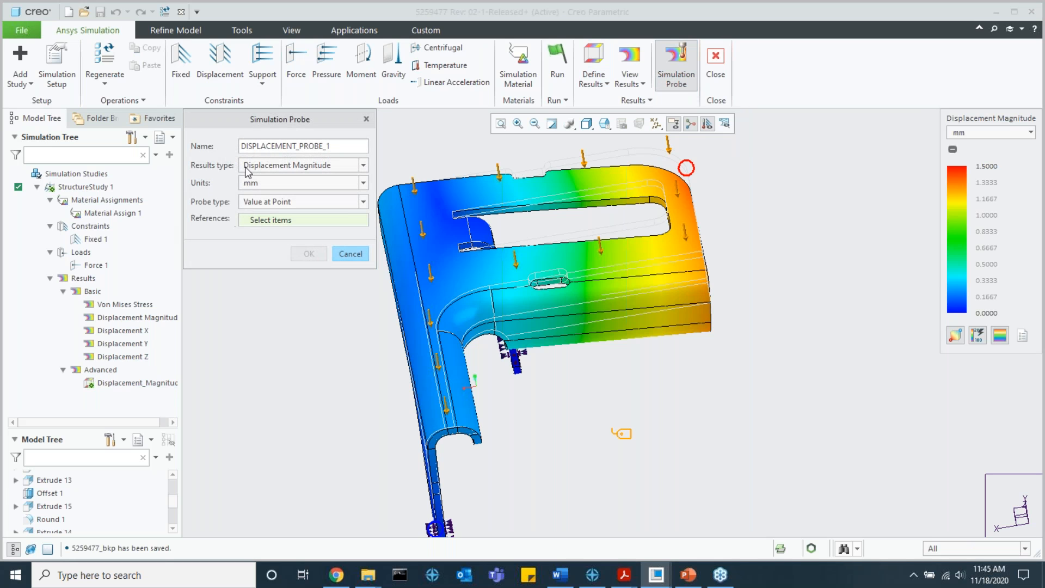
left_click(299, 165)
left_click(299, 167)
left_click(299, 165)
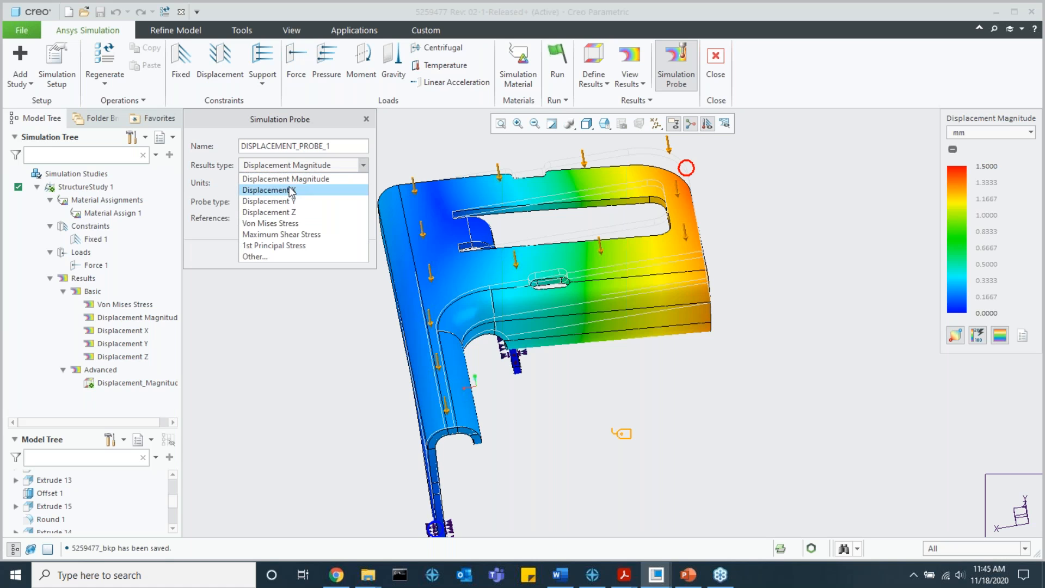
left_click(298, 224)
left_click(288, 206)
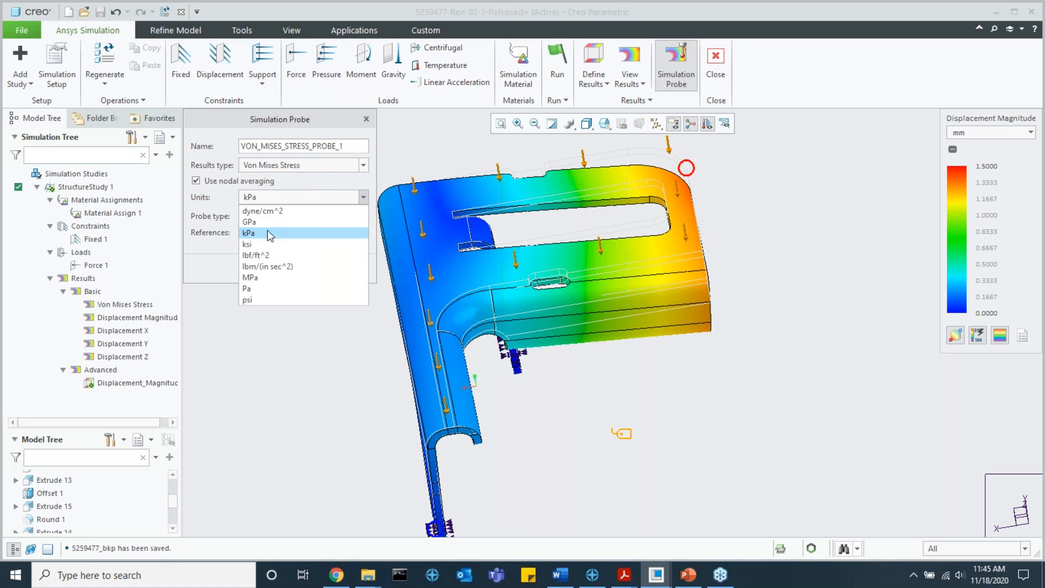
left_click(260, 276)
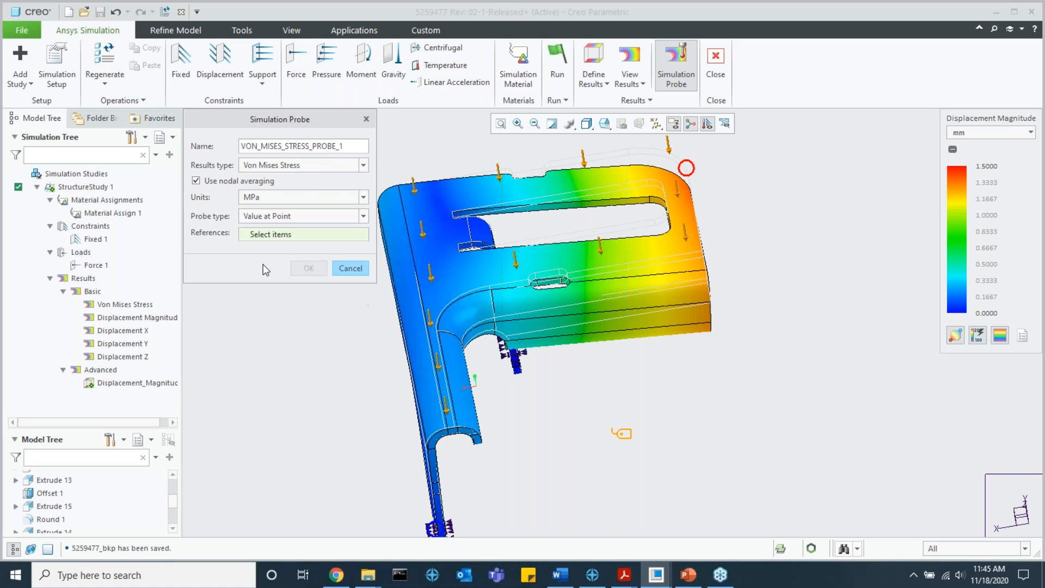
Step: Create it as a Maximum probe on the bracket's top wall surface and place its label clear of the model
left_click(285, 217)
left_click(283, 240)
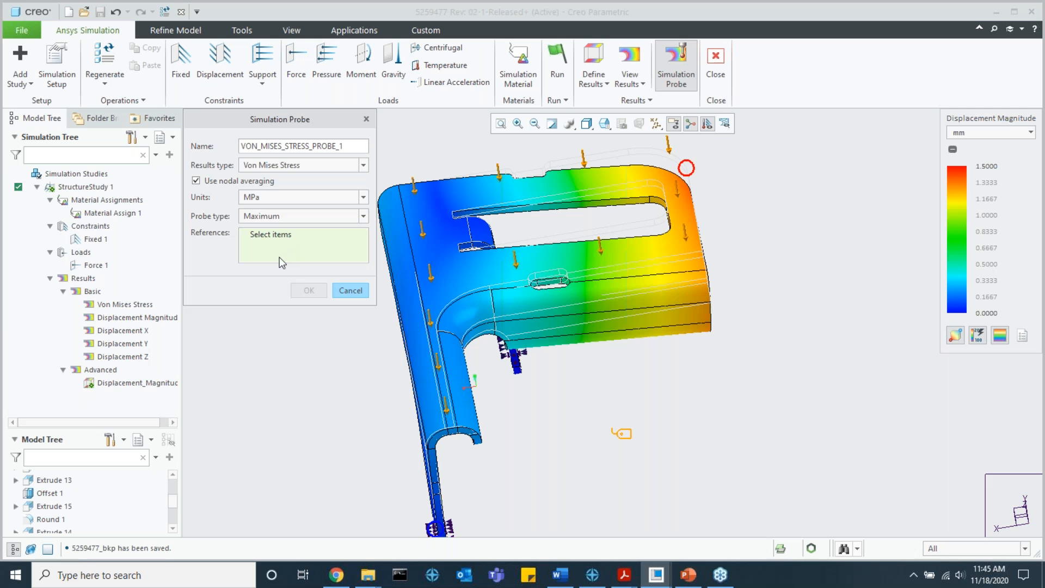
left_click(446, 243)
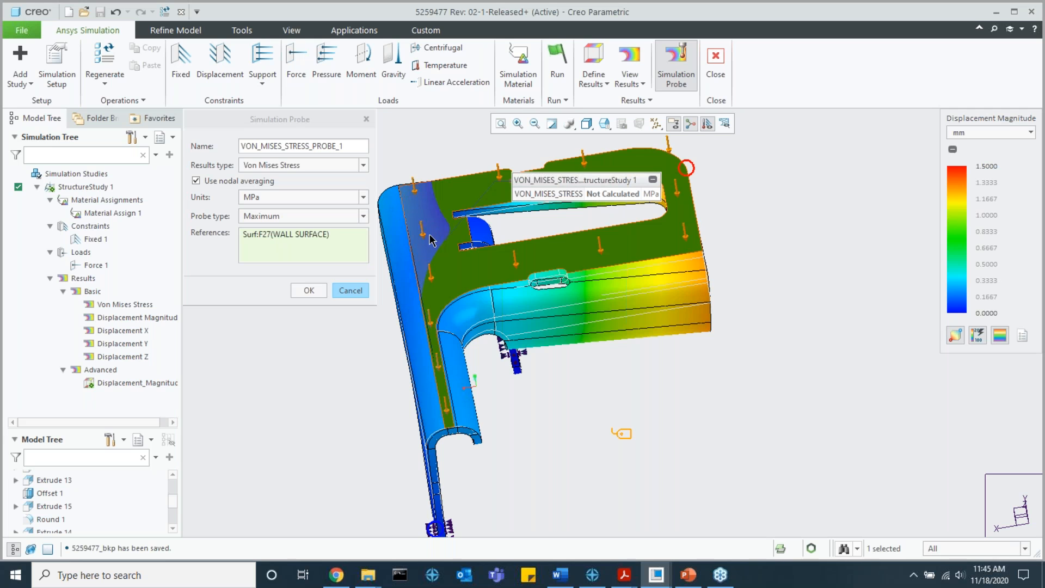
left_click(308, 290)
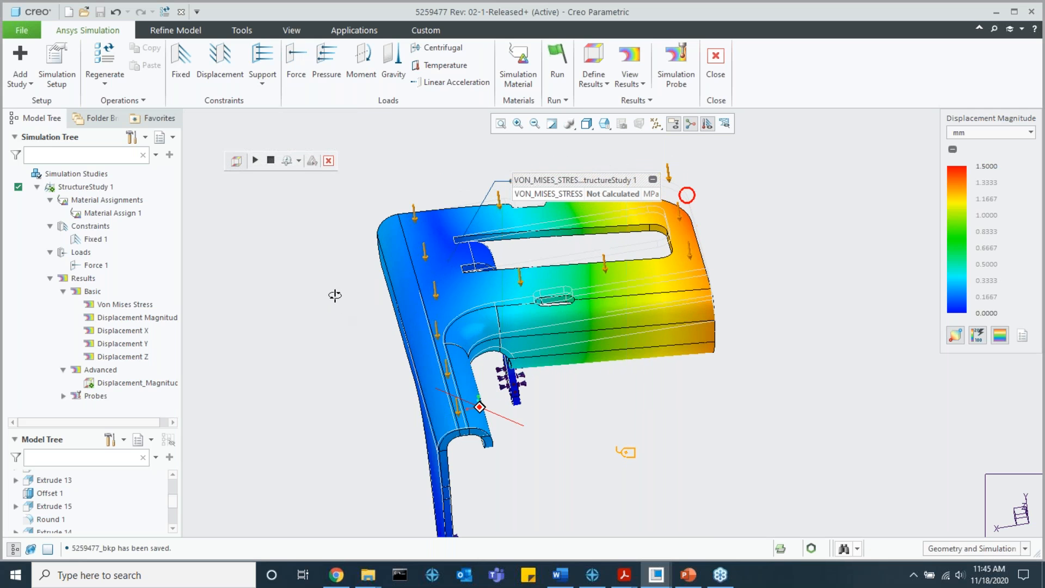
left_click_drag(536, 178, 459, 153)
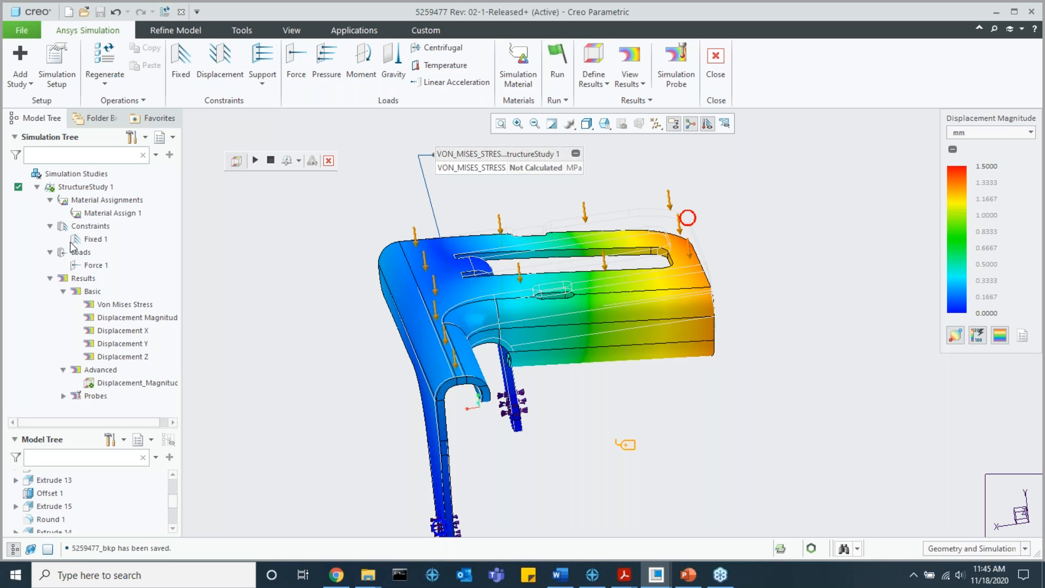
left_click(63, 396)
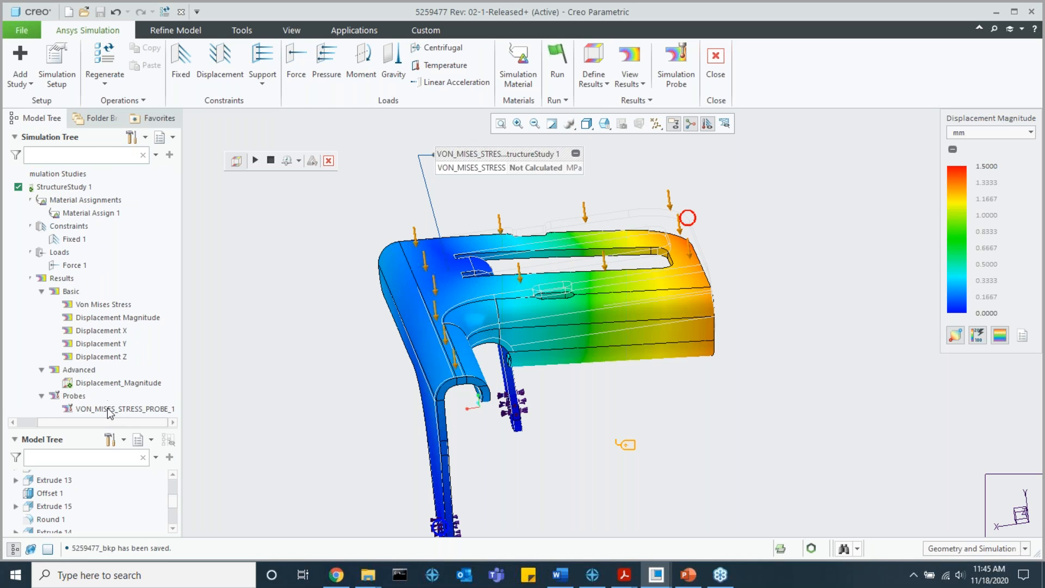
left_click(677, 62)
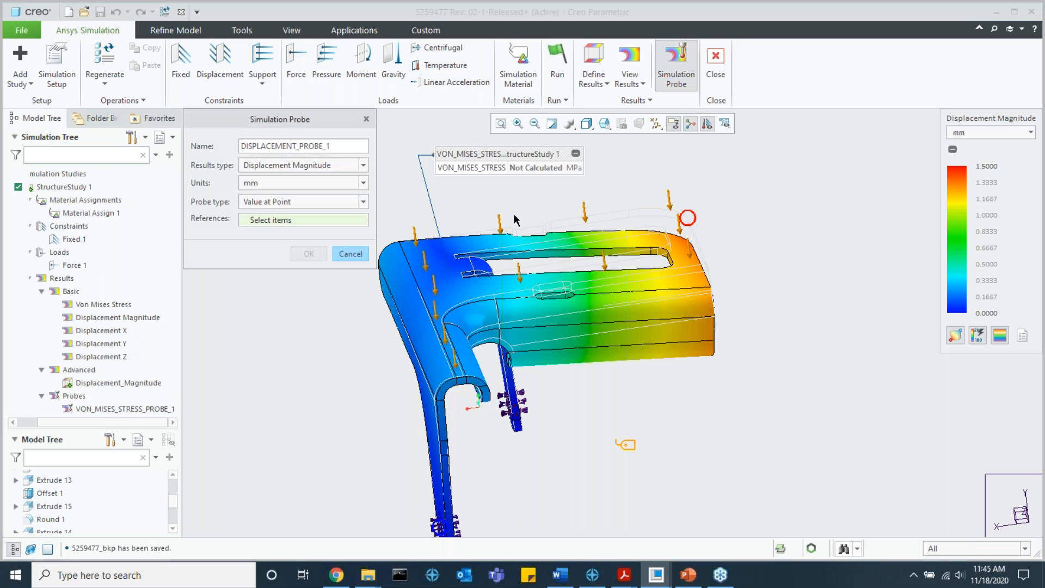
left_click(283, 205)
left_click(301, 216)
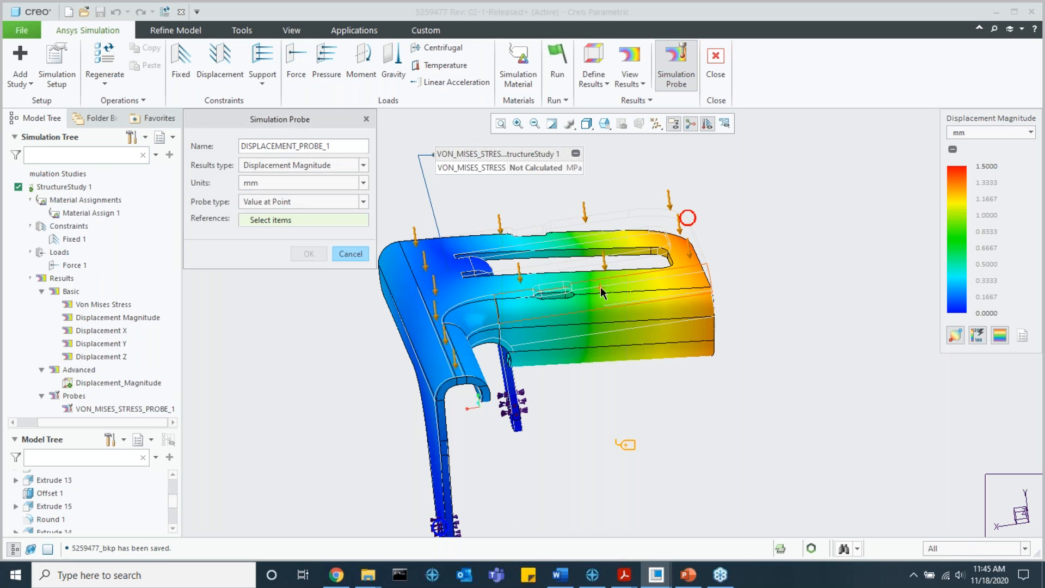
left_click(611, 272)
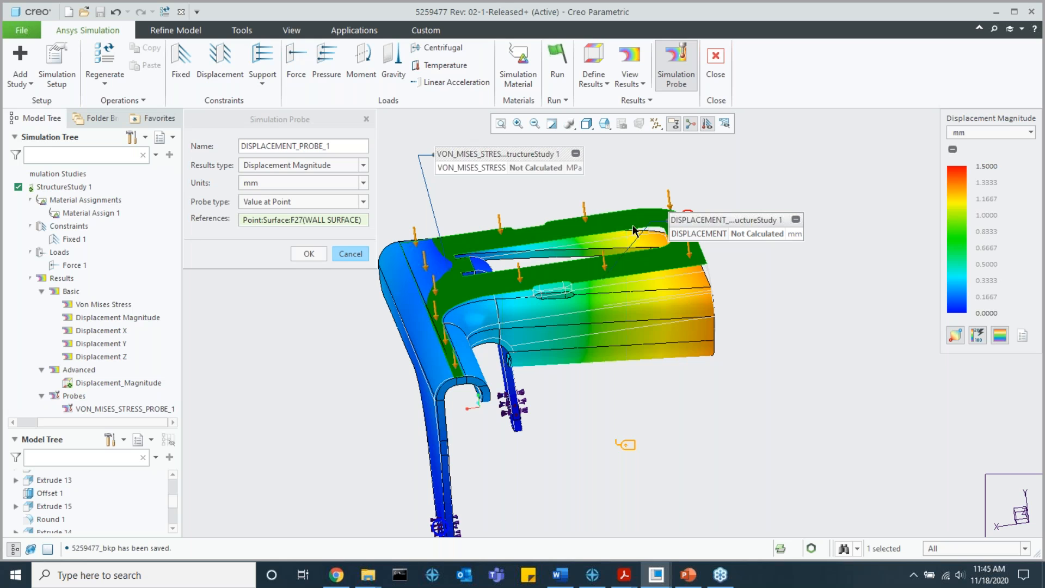
left_click(363, 202)
left_click(319, 248)
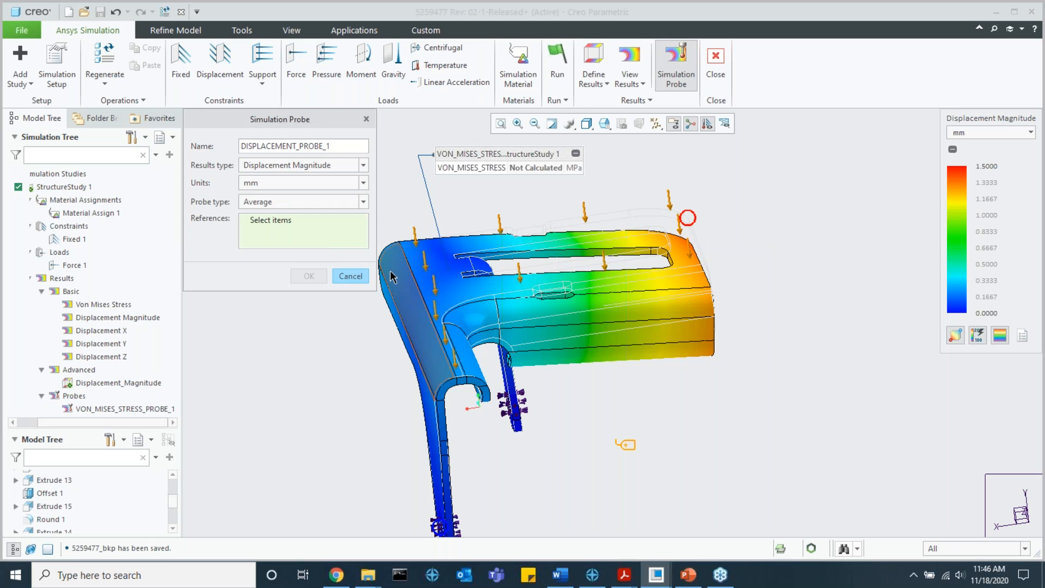
left_click(350, 276)
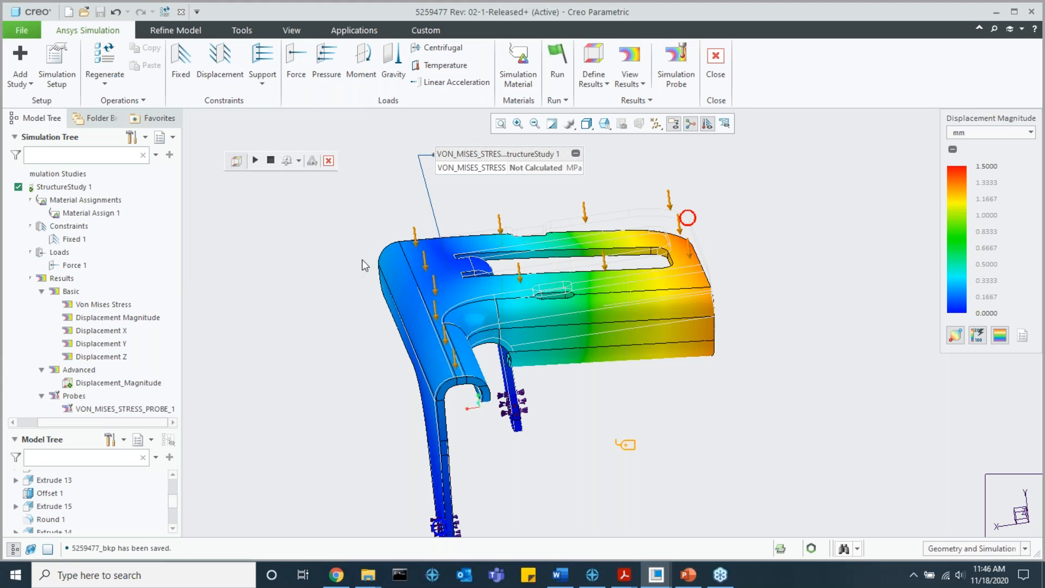
Step: Rerun StructureStudy 1 to calculate the probe and display the Von Mises Stress contours over the whole bracket
left_click(557, 70)
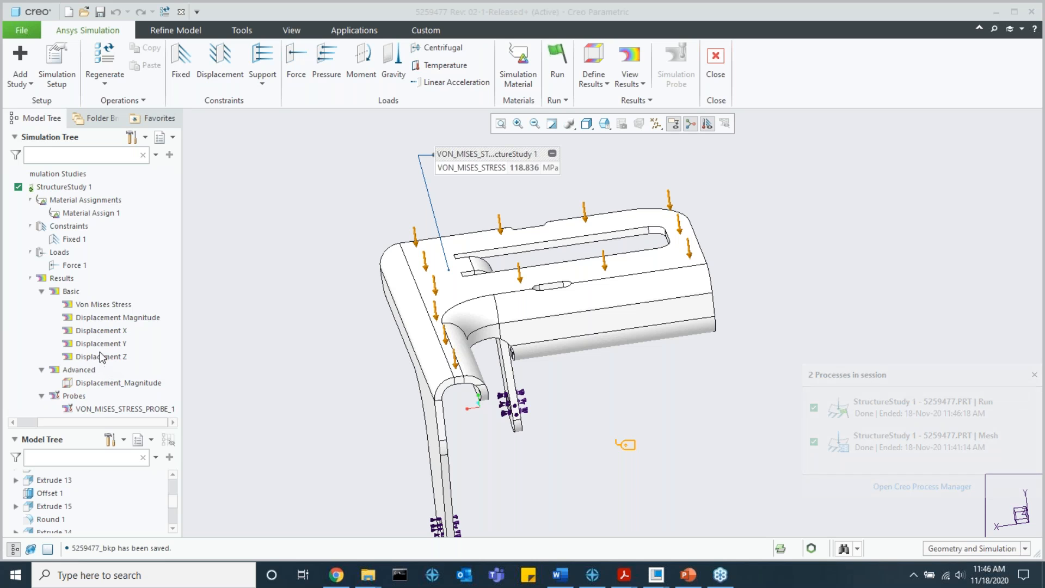
left_click(105, 305)
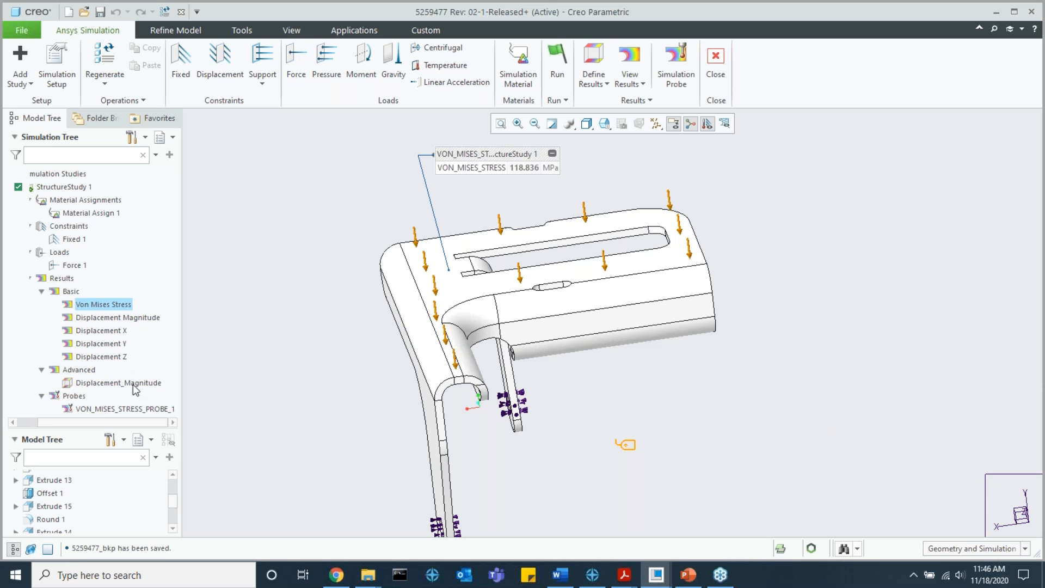
key("F2")
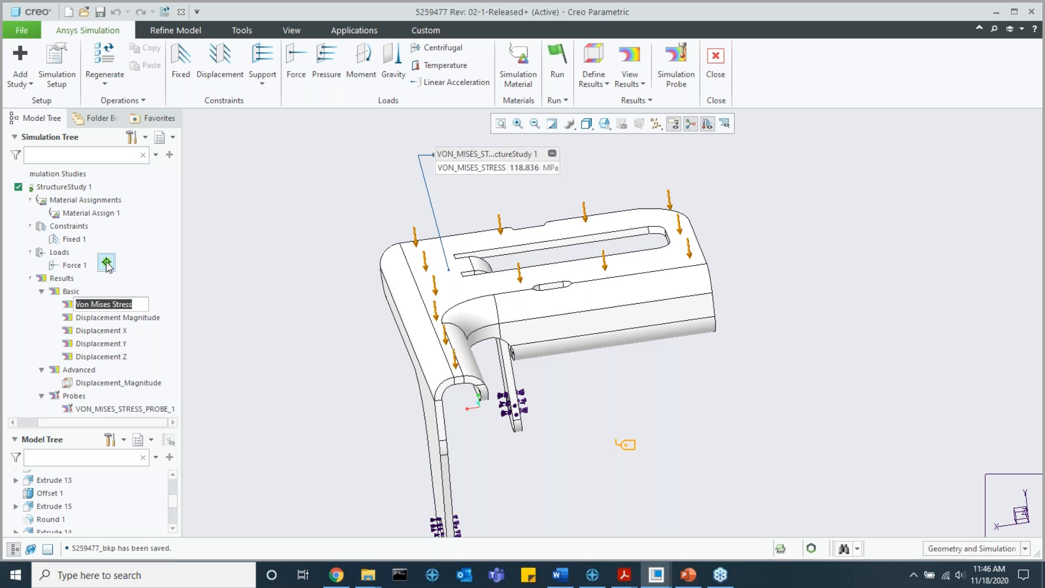
left_click(107, 263)
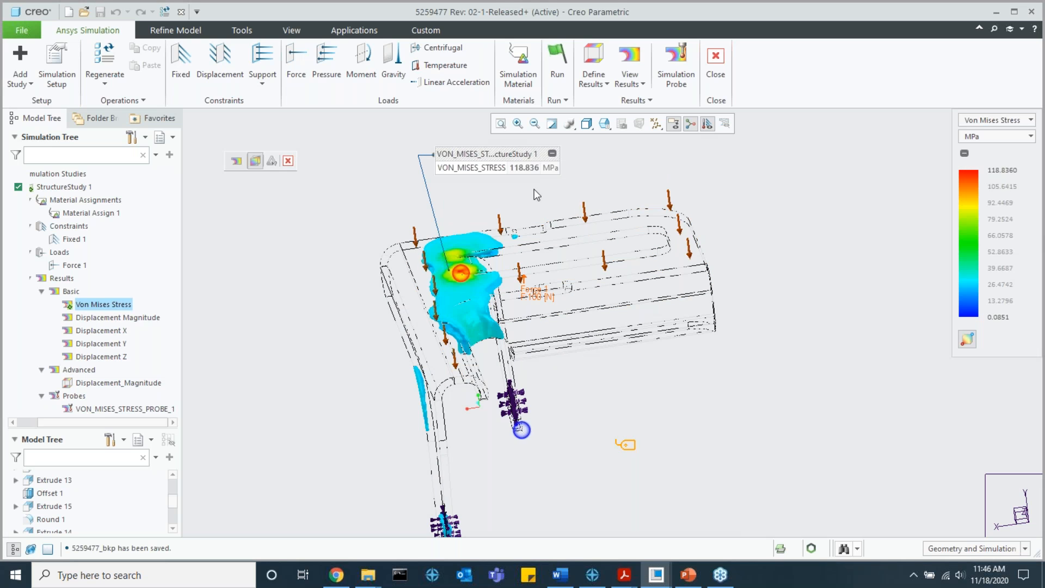
left_click(252, 163)
Step: Examine the stress concentration at the relief cut corner and the stress distribution over the rest of the bracket
scroll(424, 293, "down", 6)
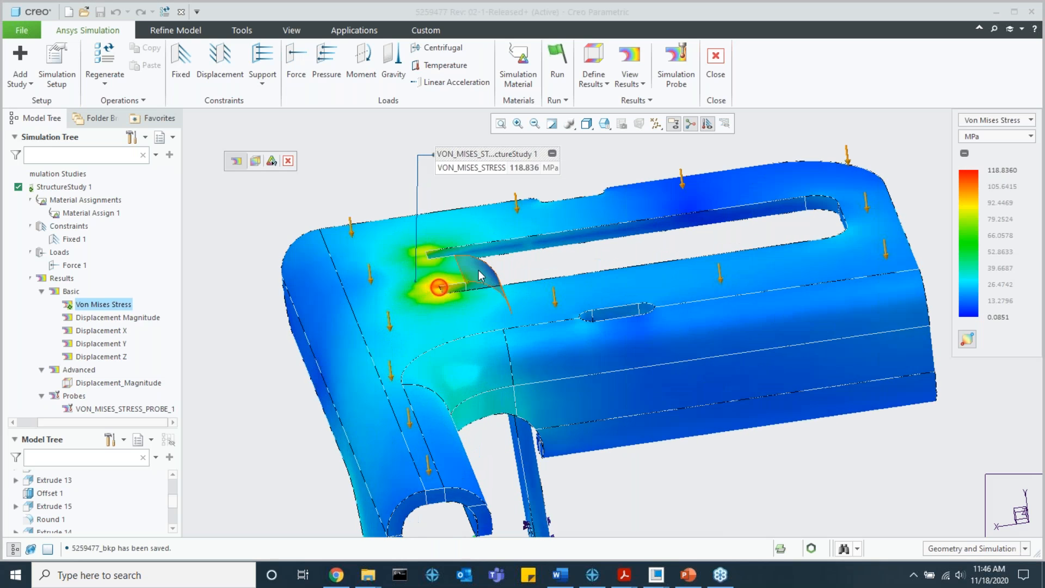
scroll(423, 293, "down", 5)
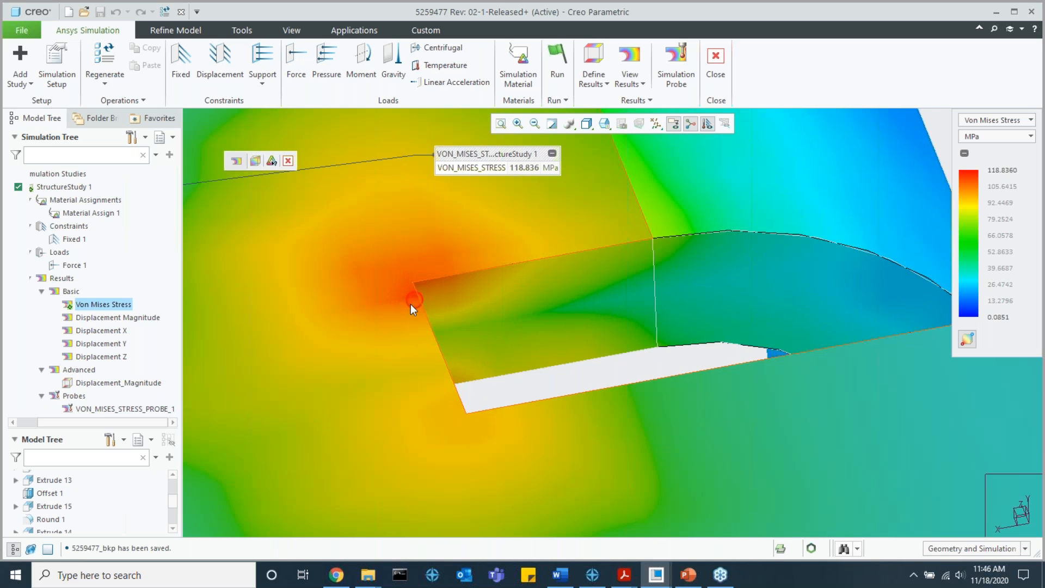
scroll(410, 304, "up", 5)
scroll(412, 302, "up", 4)
middle_click_drag(416, 298, 416, 256, "shift")
scroll(415, 255, "up", 3)
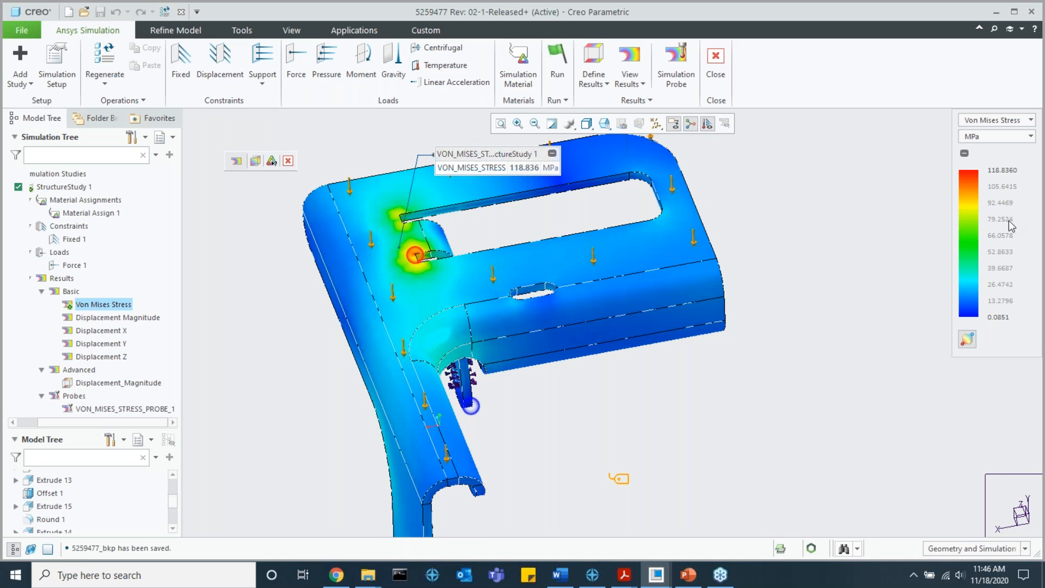
scroll(685, 156, "up", 2)
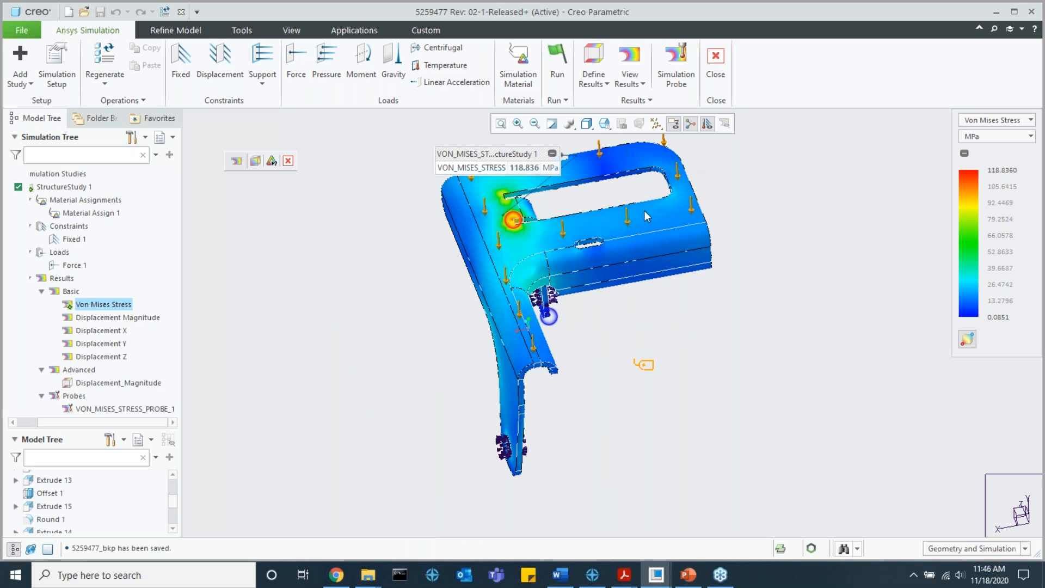
middle_click_drag(646, 190, 641, 226, "shift")
middle_click_drag(658, 173, 536, 206)
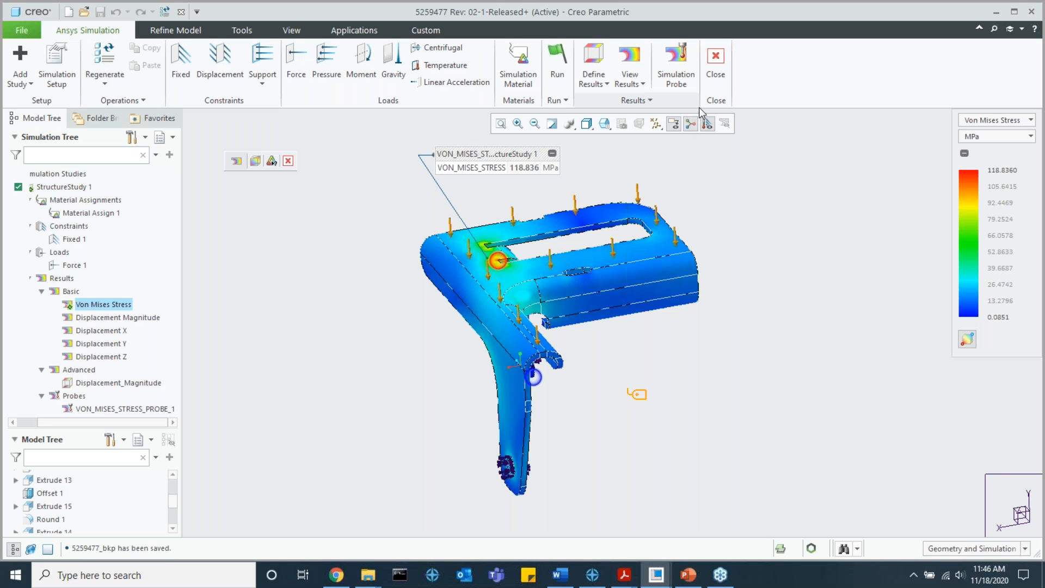
Step: Exit the bracket's Ansys Simulation environment and switch to the VVTC46OC_SIM_BKP assembly window
left_click(715, 60)
mouse_move(656, 574)
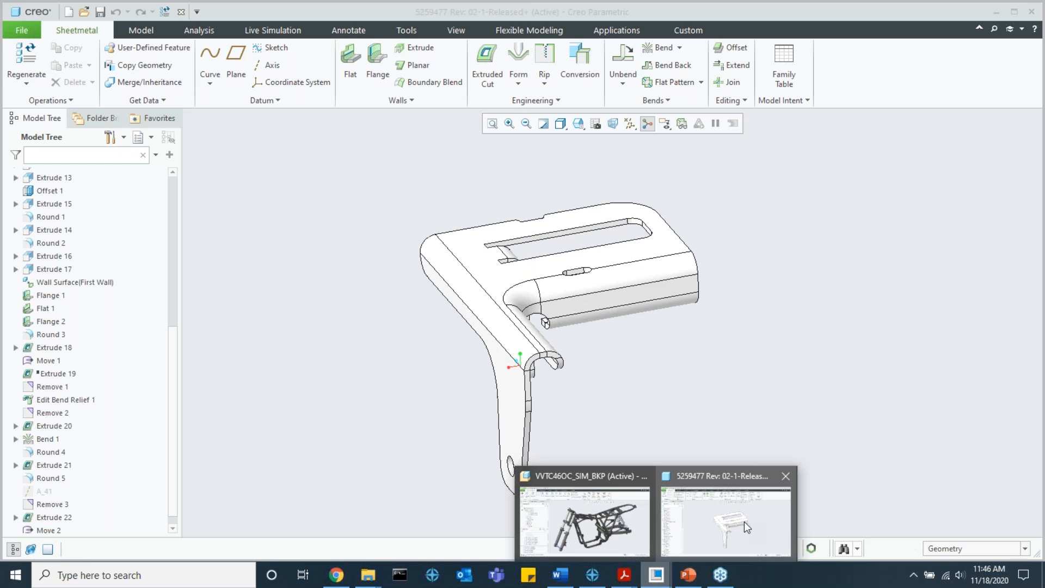
left_click(630, 515)
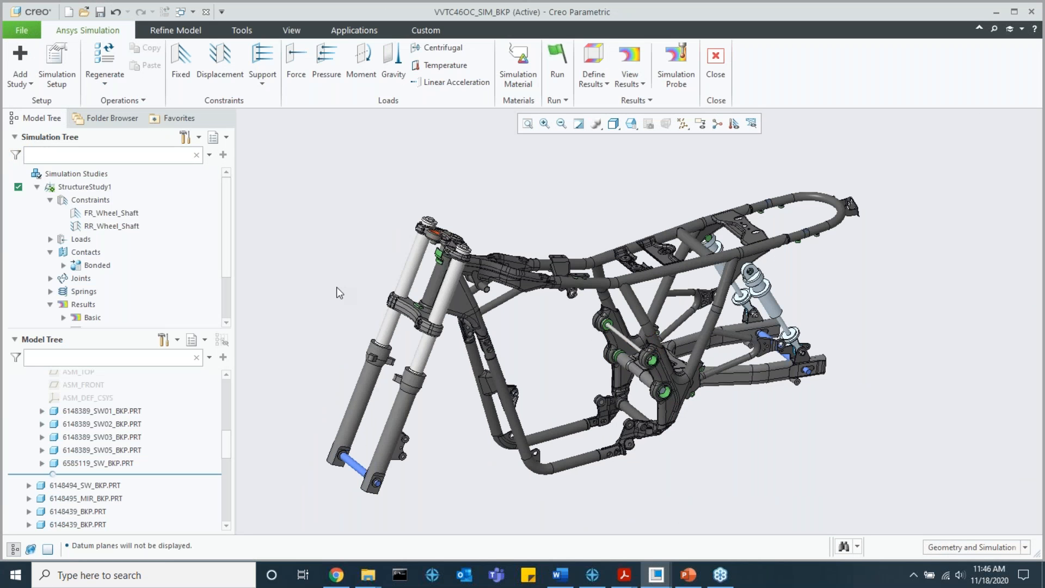
Step: Review the frame assembly's components in the model tree and the contents of StructureStudy1 in the simulation tree
left_click(37, 186)
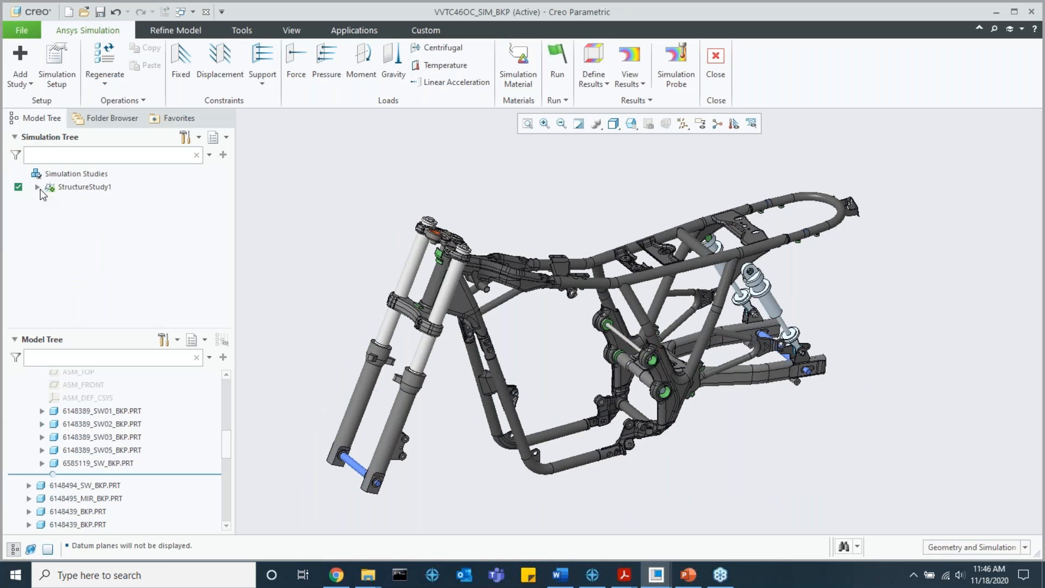
scroll(490, 417, "up", 3)
scroll(41, 416, "up", 5)
left_click(15, 442)
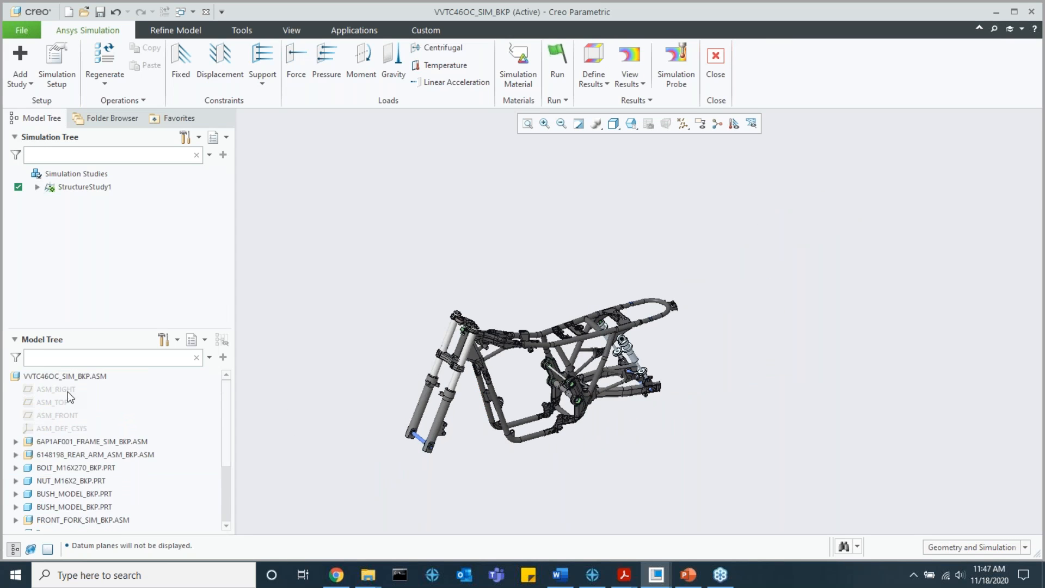
left_click(36, 187)
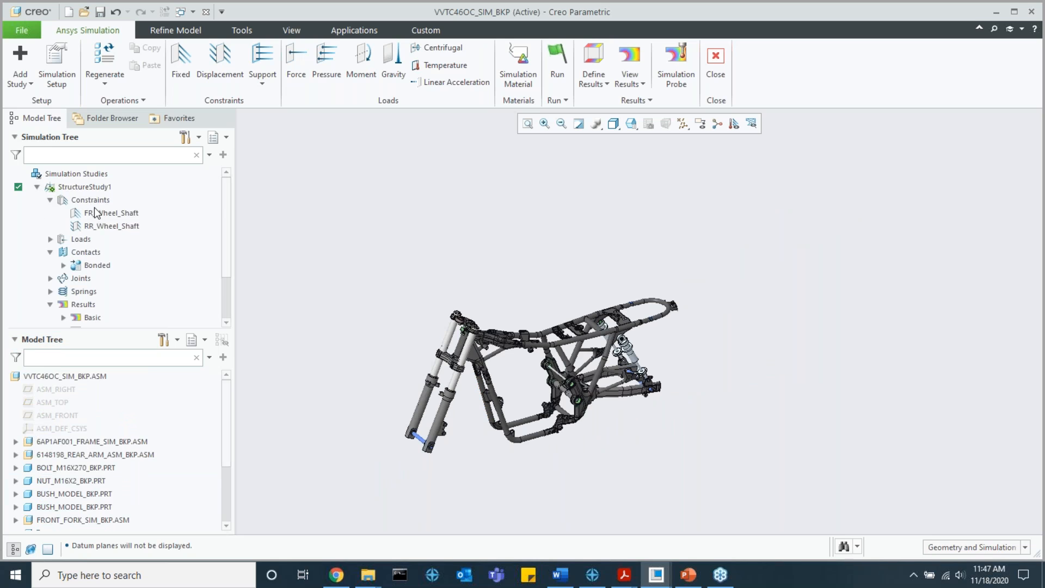
Step: Show where the RR_Wheel_Shaft and FR_Wheel_Shaft constraints of StructureStudy1 are applied on the frame assembly
left_click(109, 223)
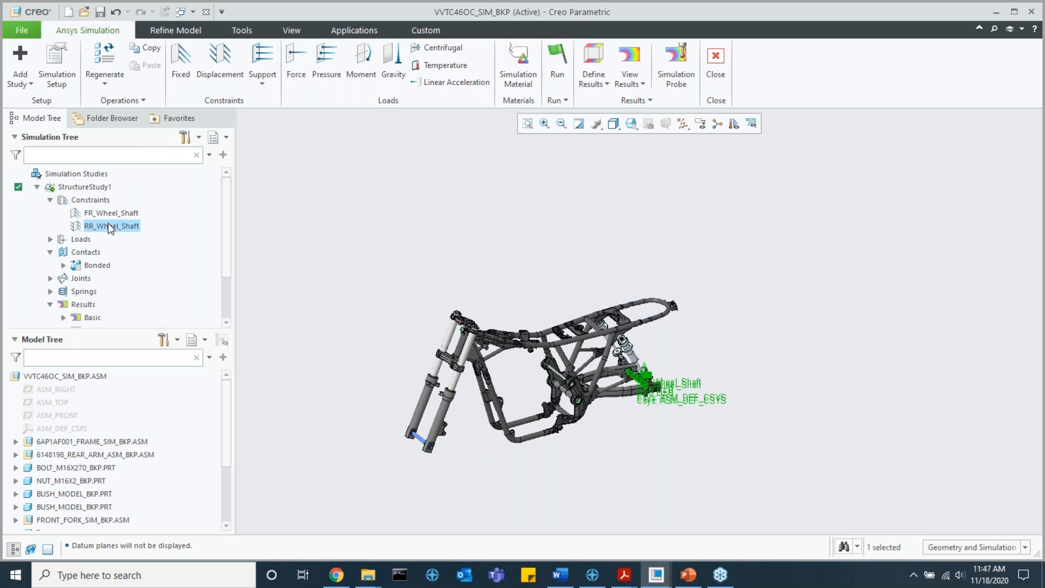
left_click(111, 213)
scroll(518, 417, "down", 2)
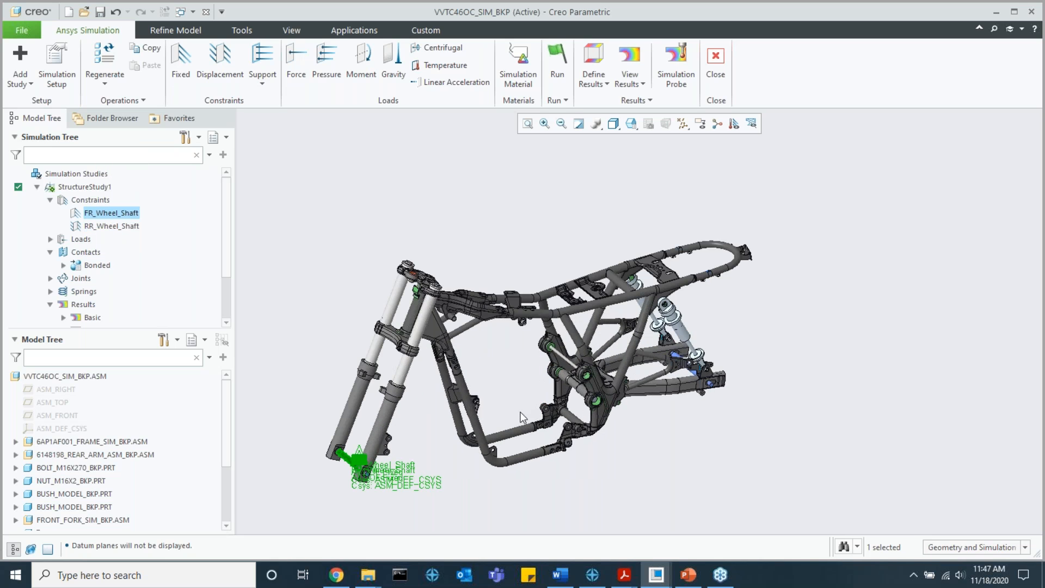
middle_click_drag(519, 417, 381, 370)
Step: List the loads of StructureStudy1 and inspect where F_Human_01 through F_Human_04 act on the frame
left_click(50, 239)
left_click(105, 252)
middle_click_drag(499, 266, 482, 272)
left_click(110, 265)
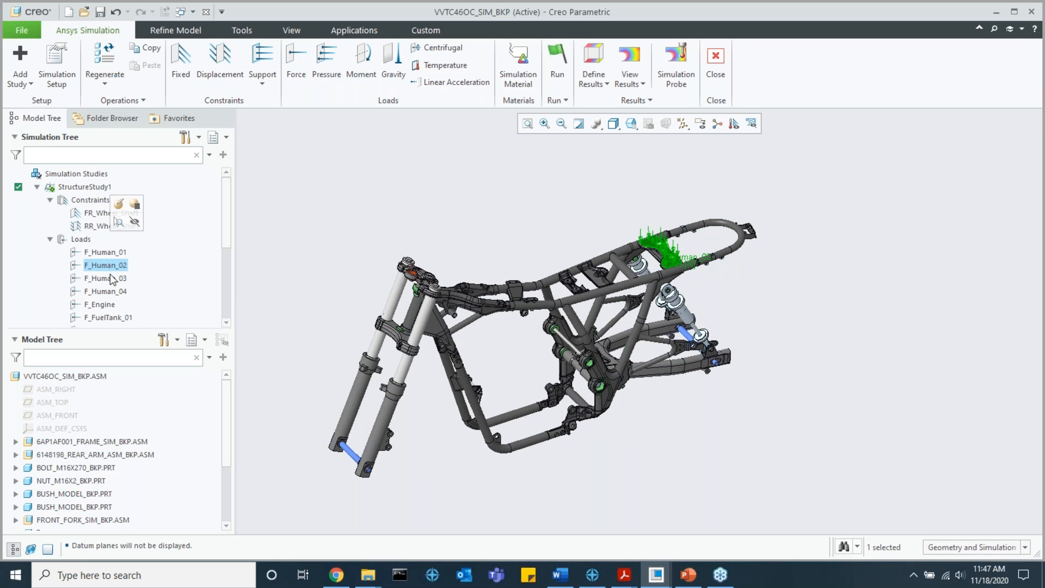
left_click(116, 281)
middle_click_drag(659, 328, 615, 344)
left_click(103, 292)
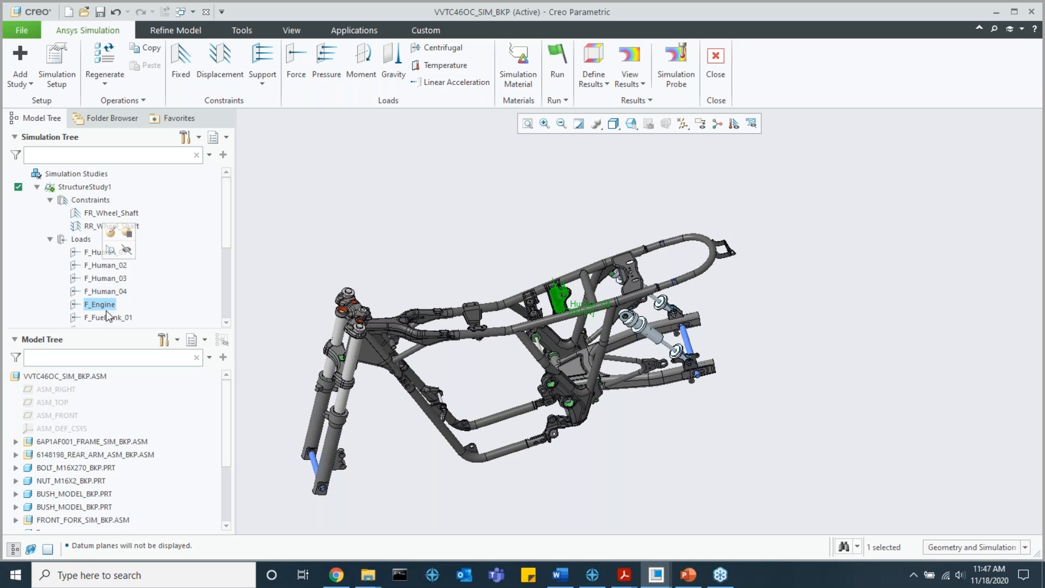
Step: Highlight the F_Engine load and inspect its application points around the engine mounts
left_click(107, 309)
middle_click_drag(459, 384, 423, 413)
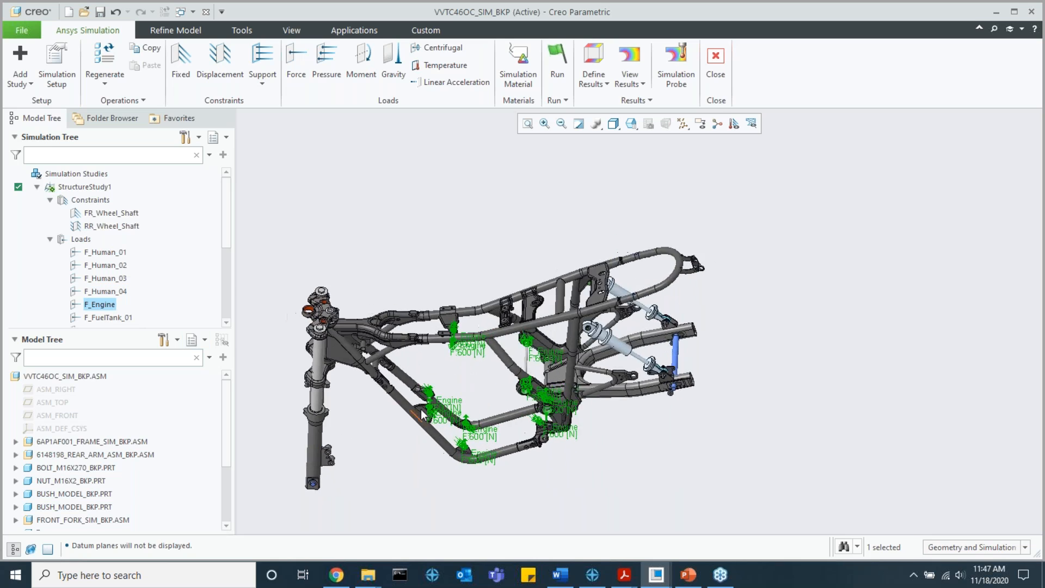
scroll(422, 415, "down", 8)
scroll(434, 365, "up", 5)
middle_click_drag(472, 276, 225, 306)
Step: Inspect the F_FuelTank_01 and F_FuelTank_02 loads, and highlight all loads from F_Human_01 to F_FuelTank_02 together
scroll(131, 294, "down", 2)
left_click(114, 259)
left_click(119, 274)
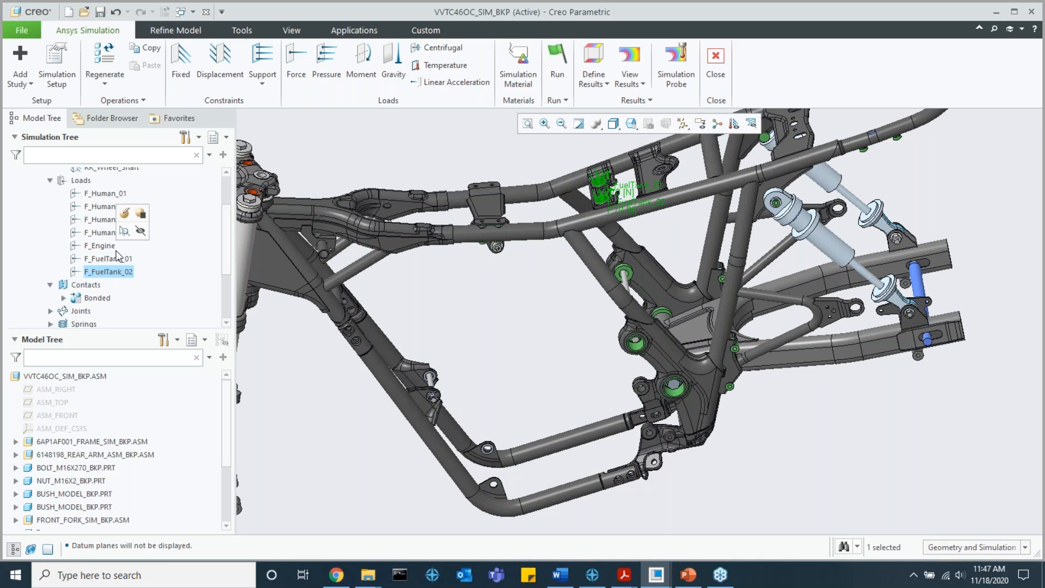
left_click(111, 259)
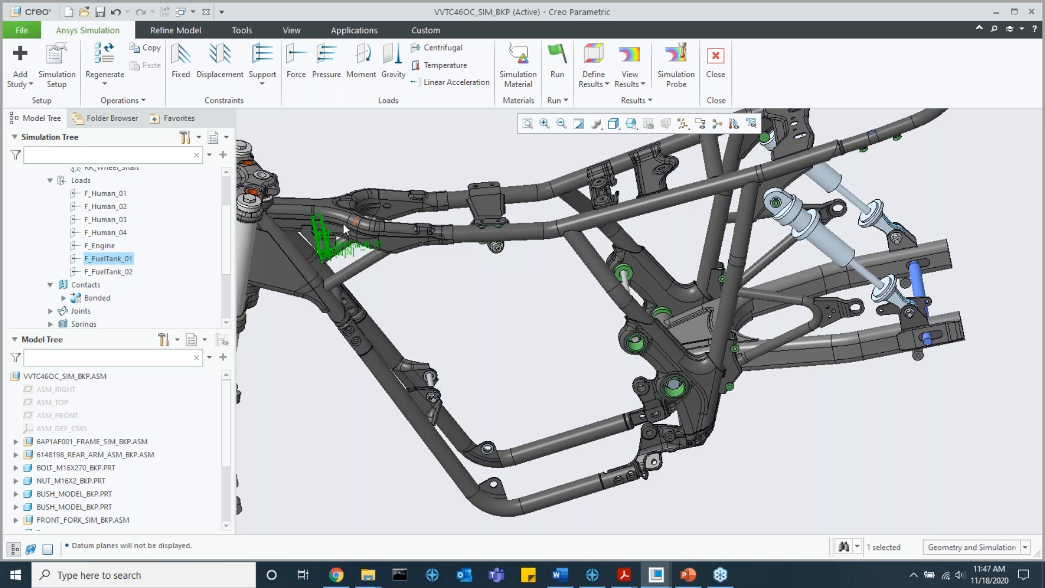
scroll(332, 232, "up", 3)
scroll(320, 241, "down", 3)
left_click(117, 271)
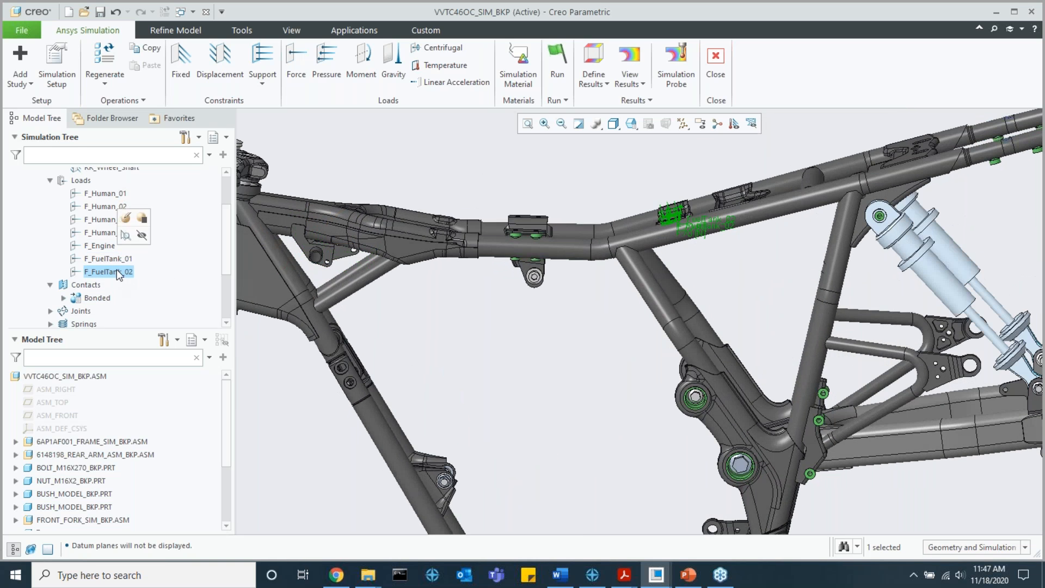
left_click(104, 193)
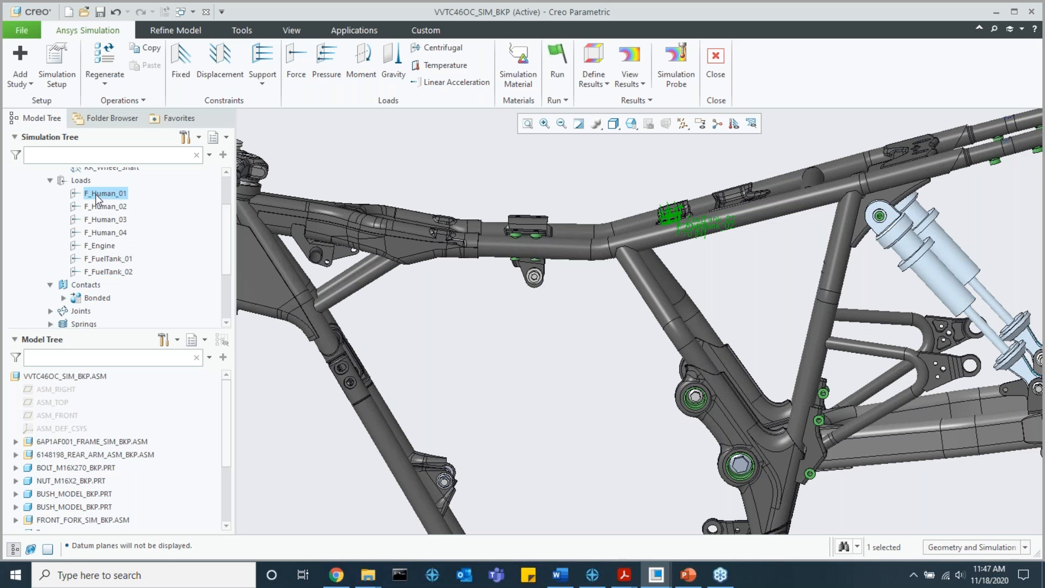
left_click(114, 273, "shift")
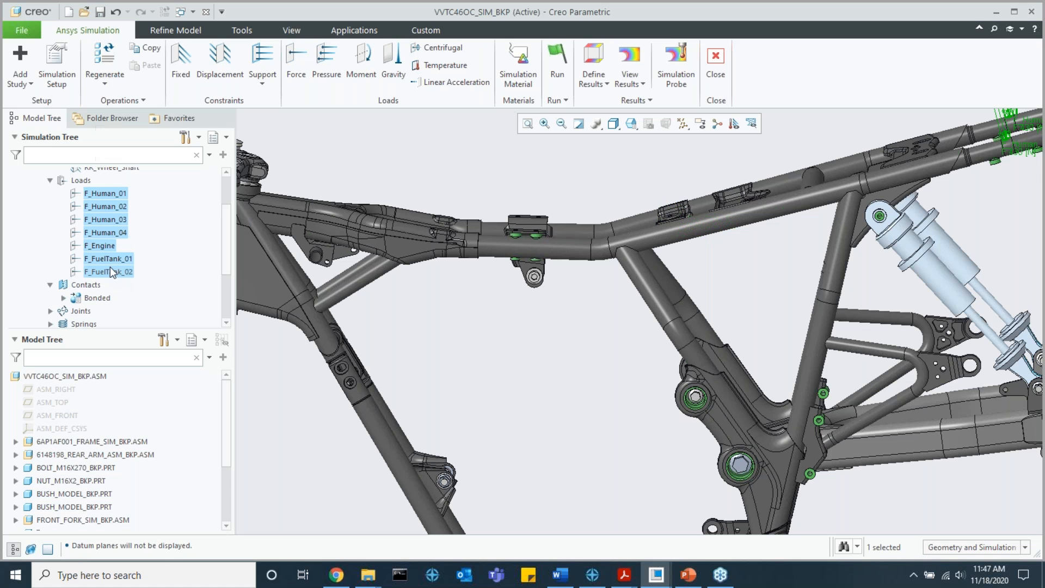
Step: List the bonded contacts of StructureStudy1 and clear the load selection to view the whole frame
left_click(50, 181)
scroll(71, 199, "up", 3)
scroll(60, 210, "down", 2)
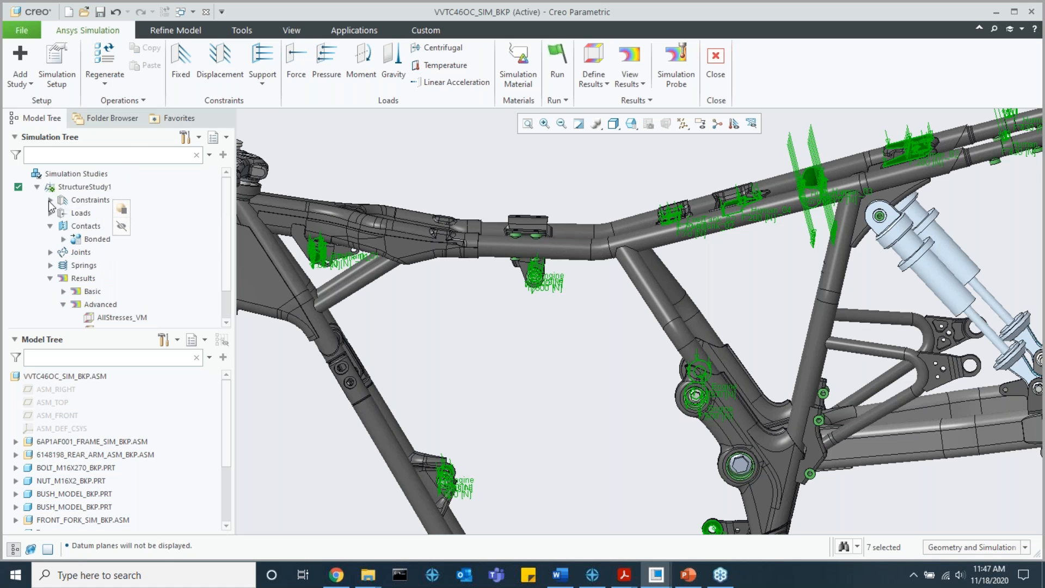
left_click(63, 239)
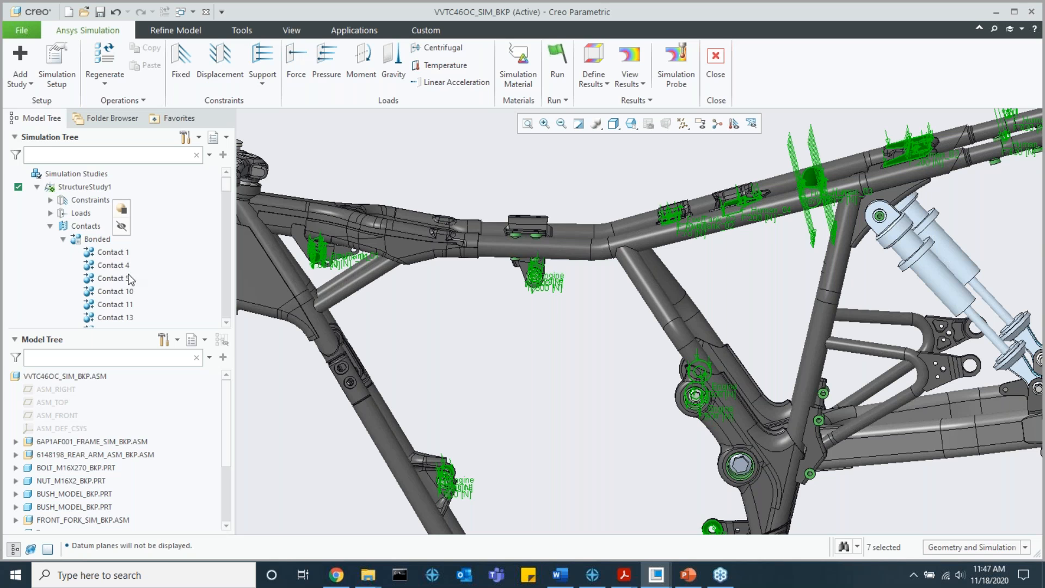
left_click(491, 315)
middle_click_drag(510, 330, 414, 318)
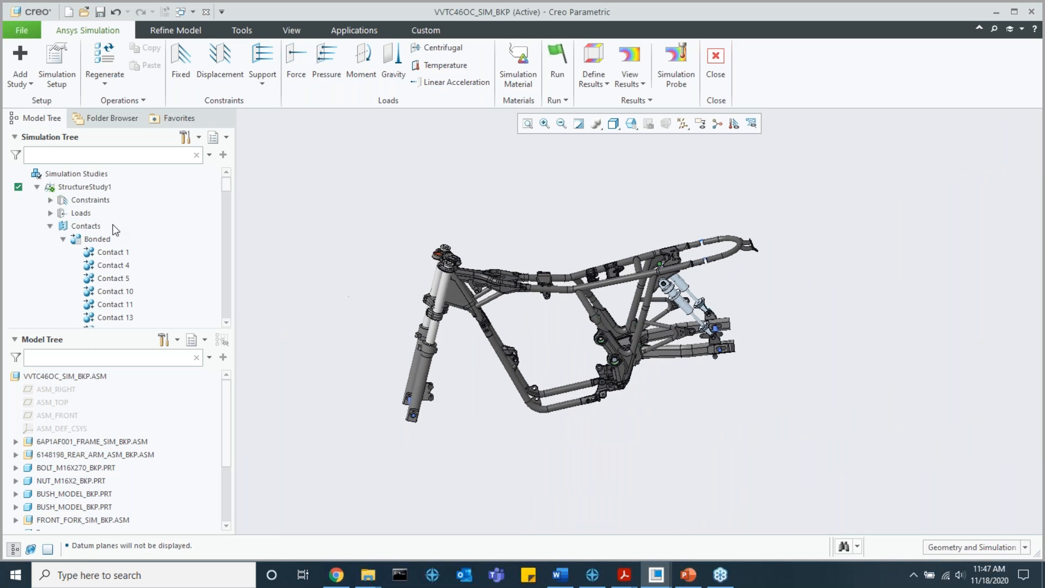
Step: Add a second structural study to the assembly with automatic contacts detection enabled
left_click(37, 188)
left_click(21, 82)
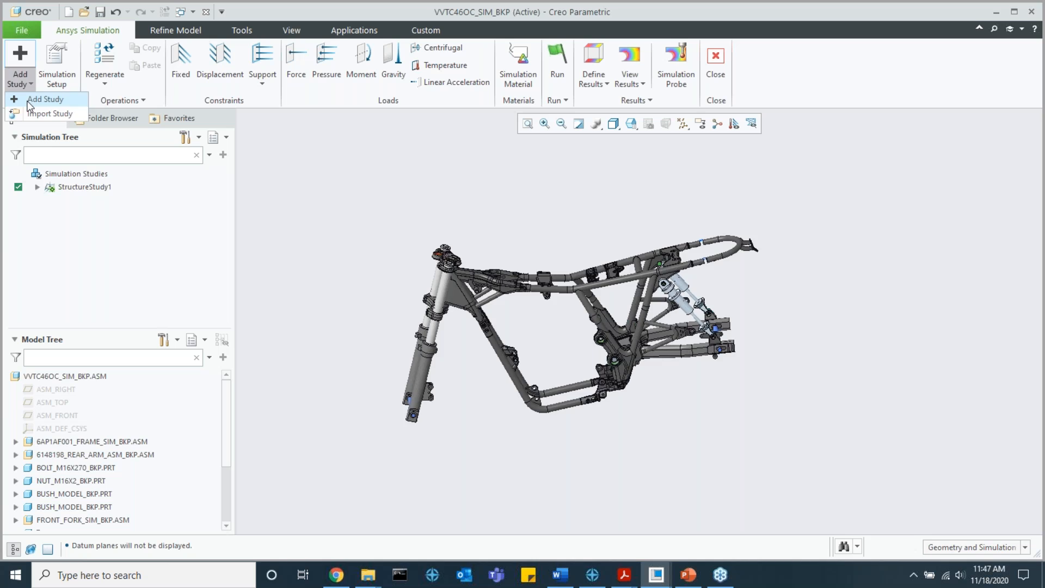
left_click(33, 100)
left_click(564, 347)
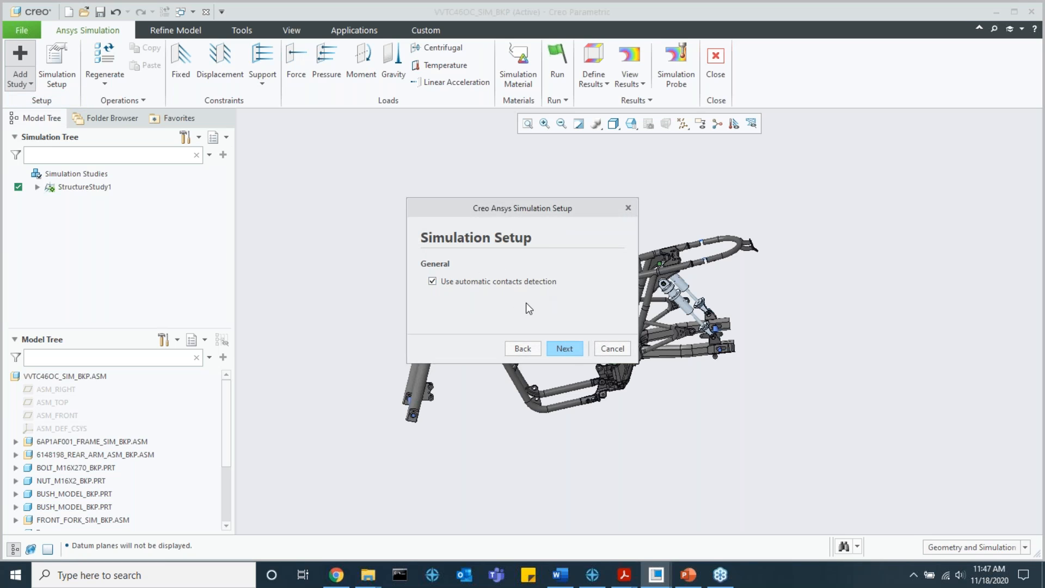
left_click(564, 349)
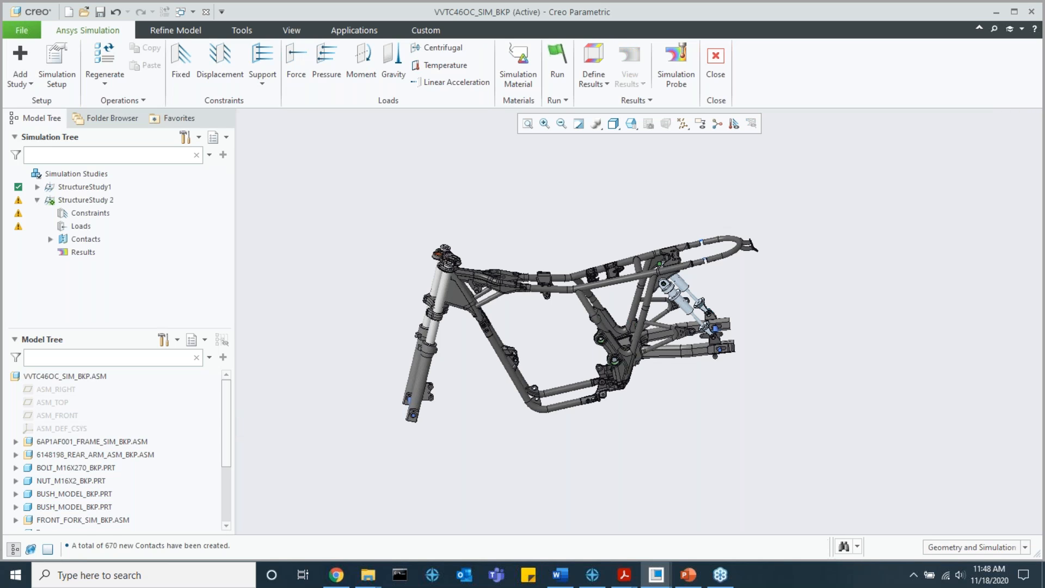
Step: List the bonded contacts of StructureStudy 2 and inspect Contact 2 through Contact 5 on the frame
left_click(50, 239)
left_click(63, 252)
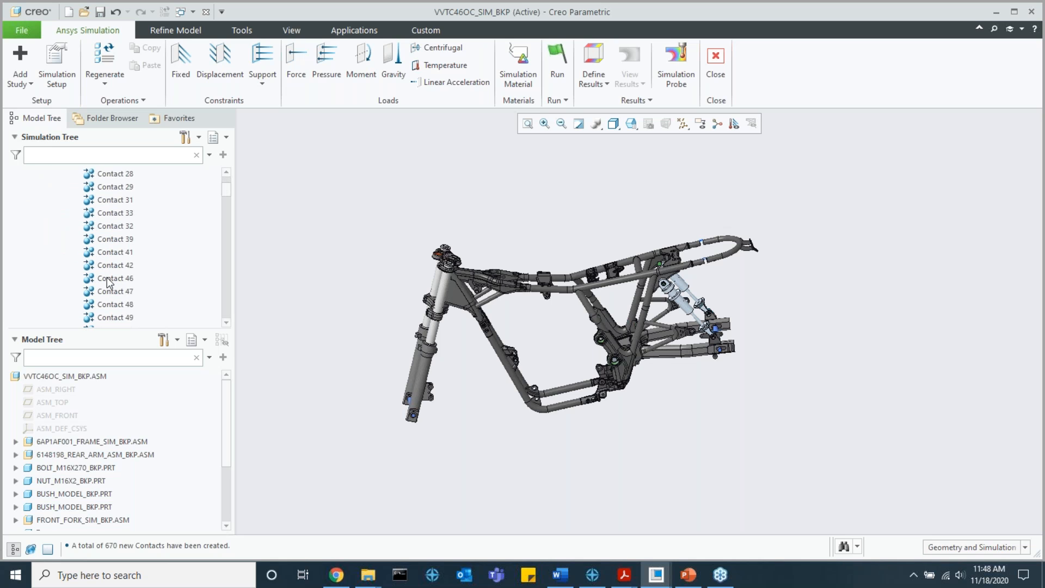
left_click(112, 266)
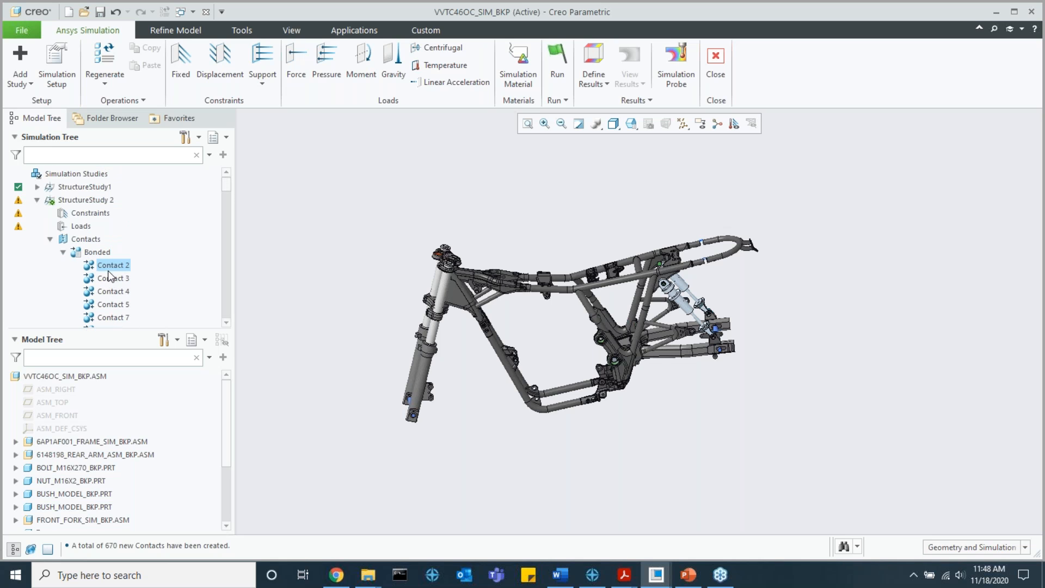
left_click(115, 279)
left_click(117, 291)
left_click(120, 303)
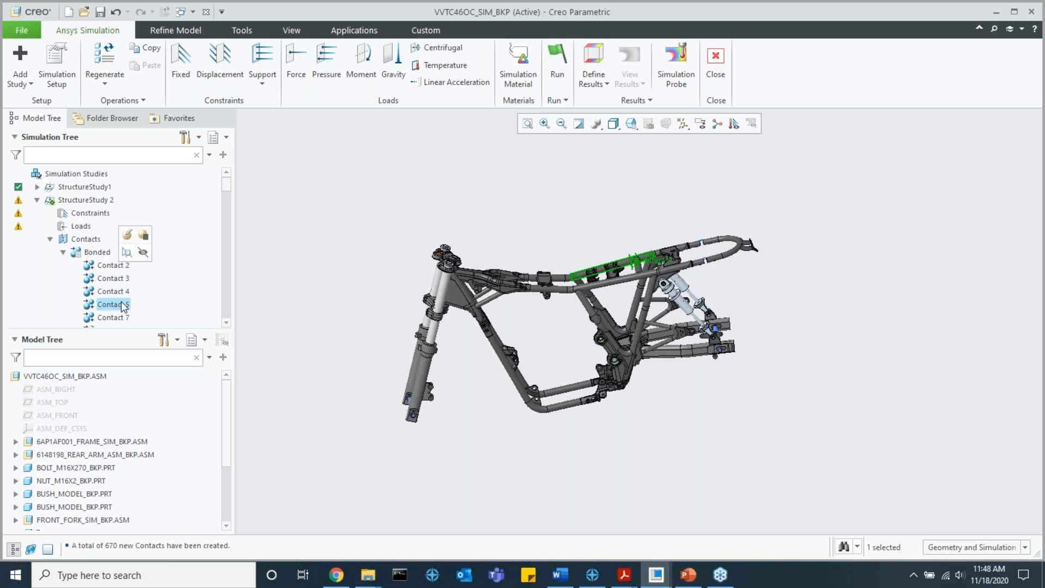
scroll(636, 251, "up", 1)
scroll(637, 248, "up", 2)
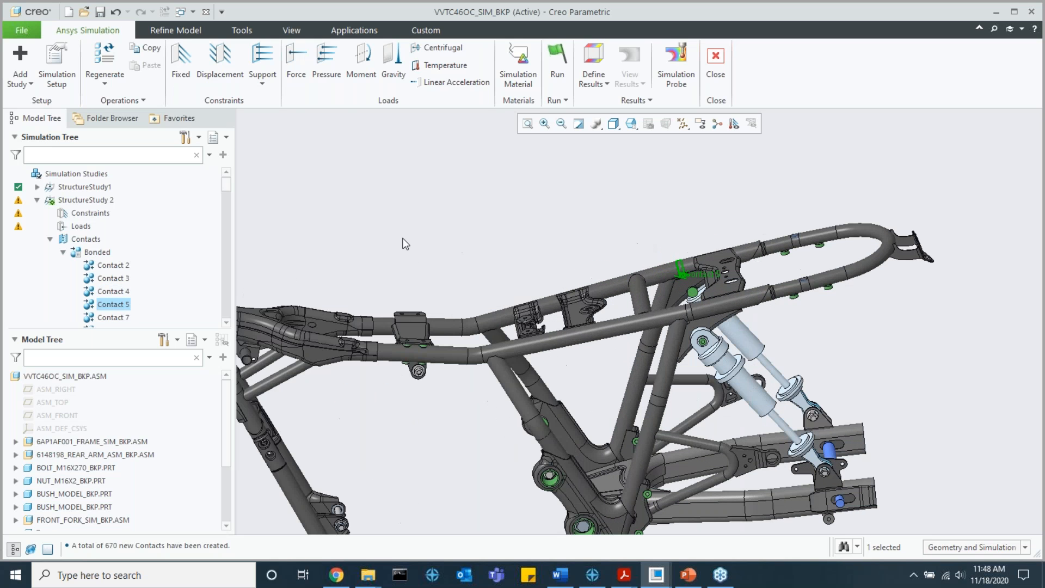
Step: Make StructureStudy1 the active study again and delete StructureStudy 2
left_click(37, 200)
left_click(80, 188)
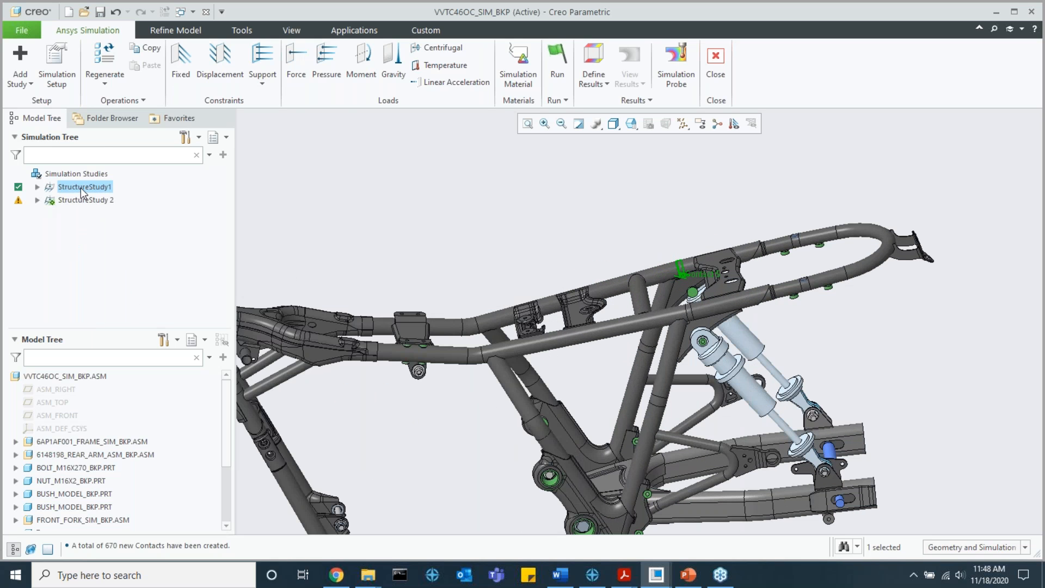
left_click(89, 146)
left_click(37, 187)
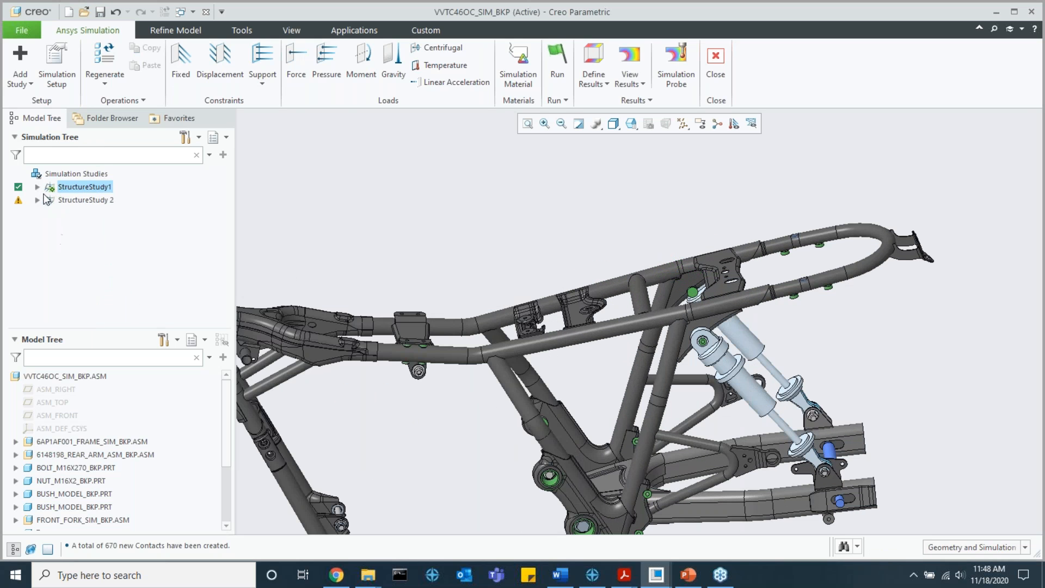
right_click(74, 200)
left_click(117, 227)
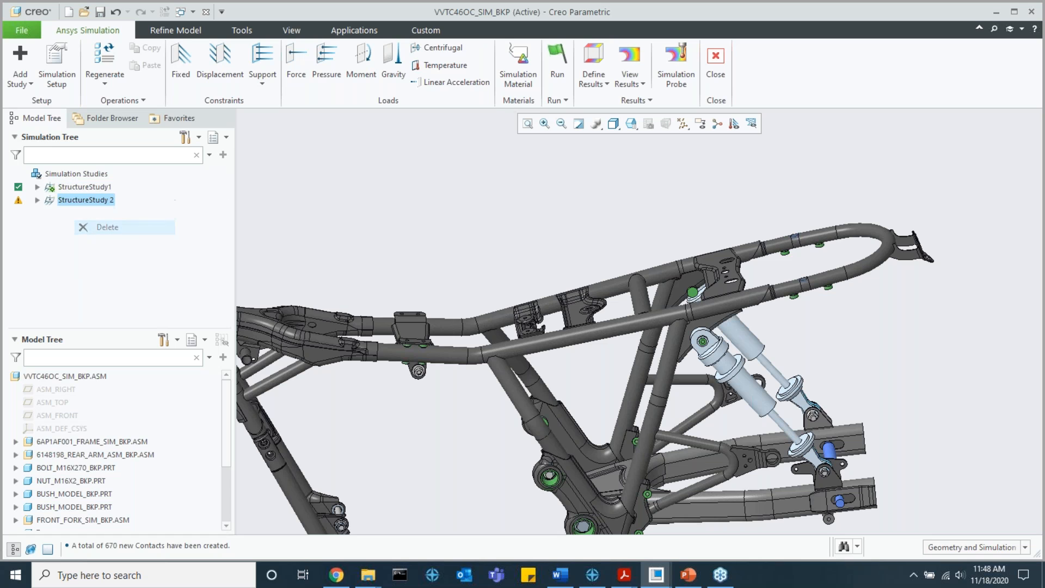
left_click(536, 310)
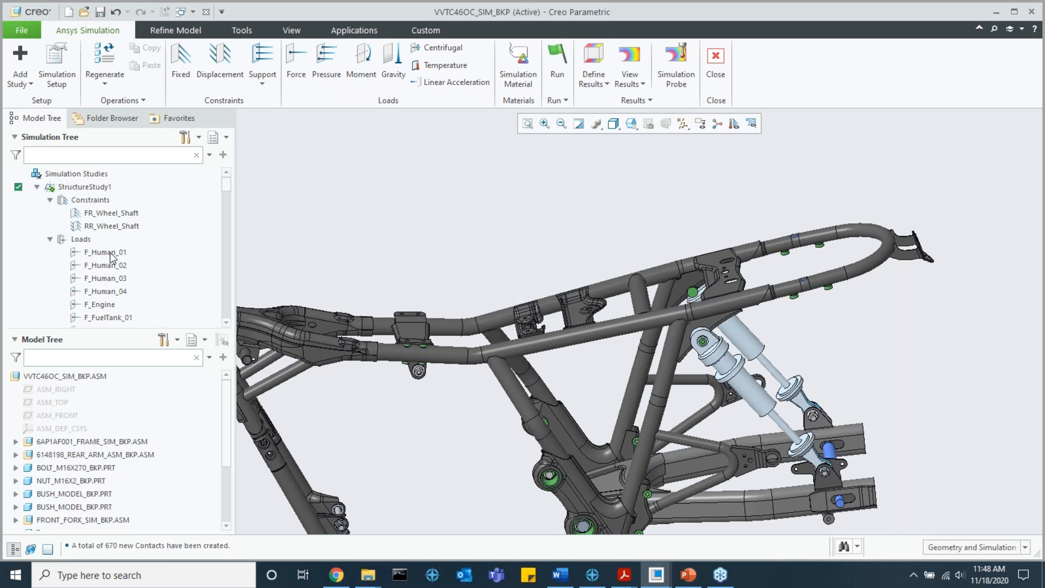
Step: Open the Detect Contacts tool, review its contact behavior options, and cancel it
left_click(50, 199)
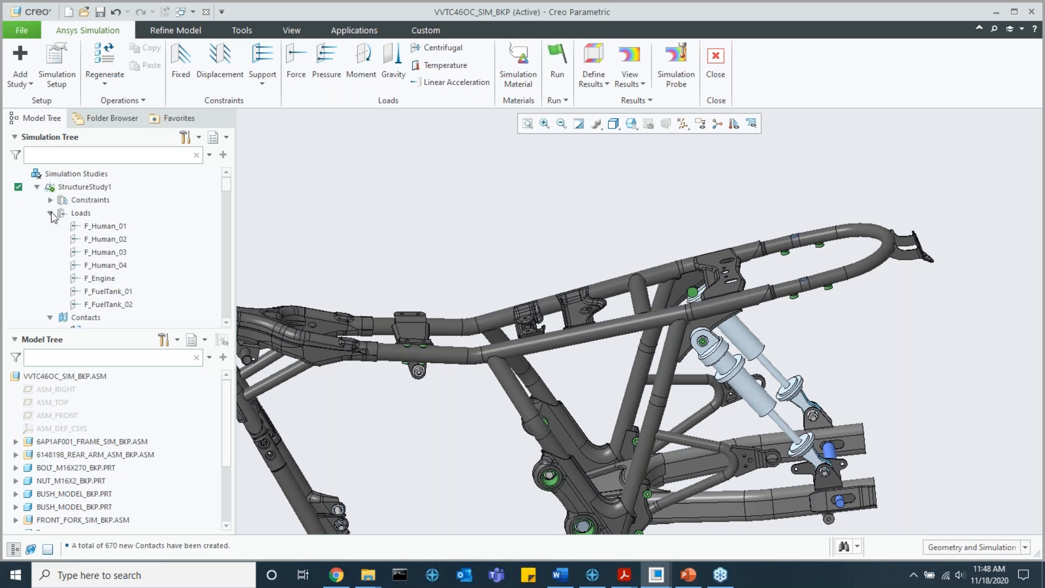
left_click(51, 212)
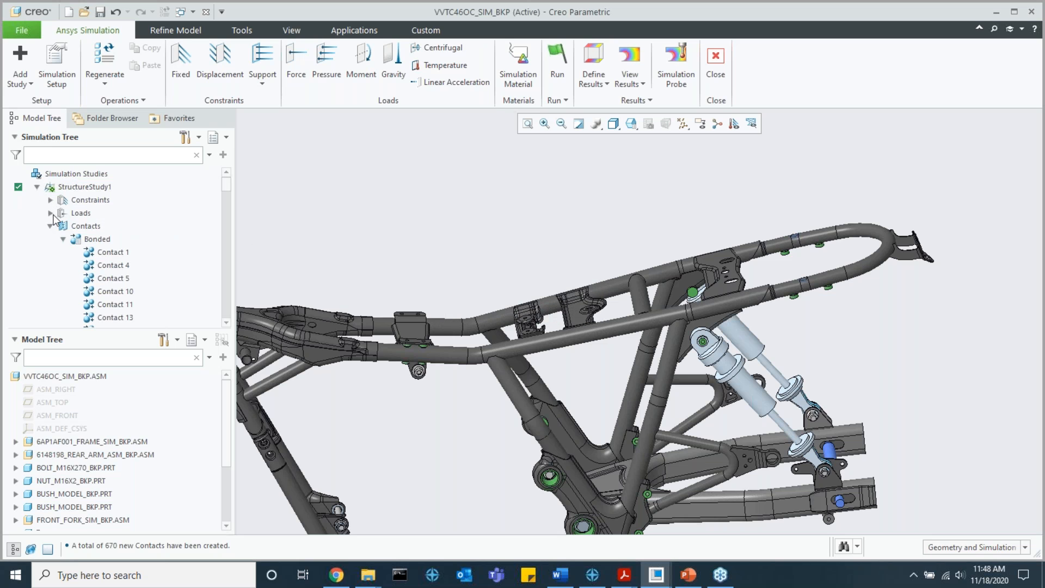
left_click(151, 31)
left_click(216, 85)
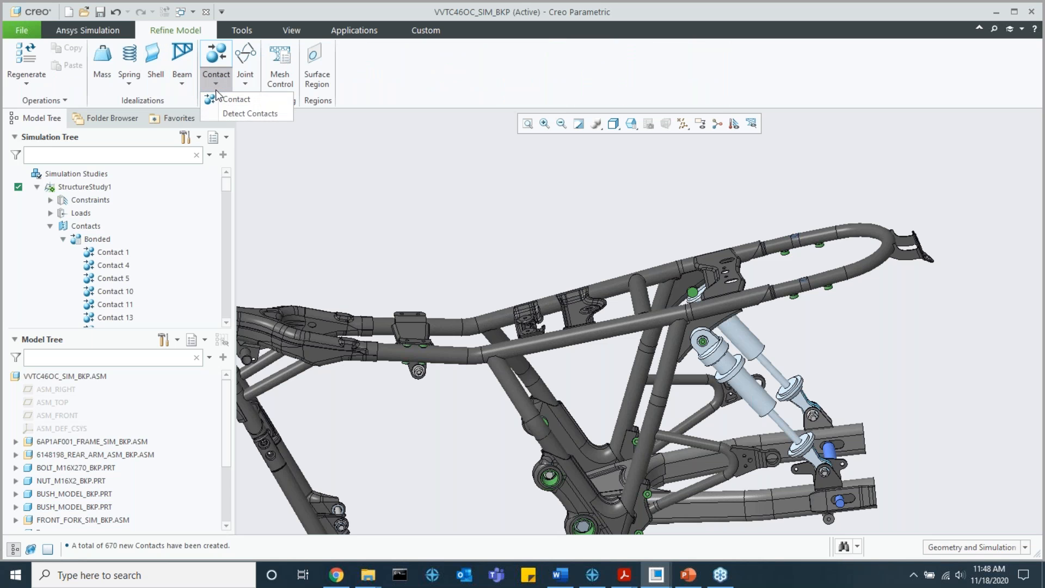
left_click(236, 113)
left_click(956, 231)
left_click(957, 233)
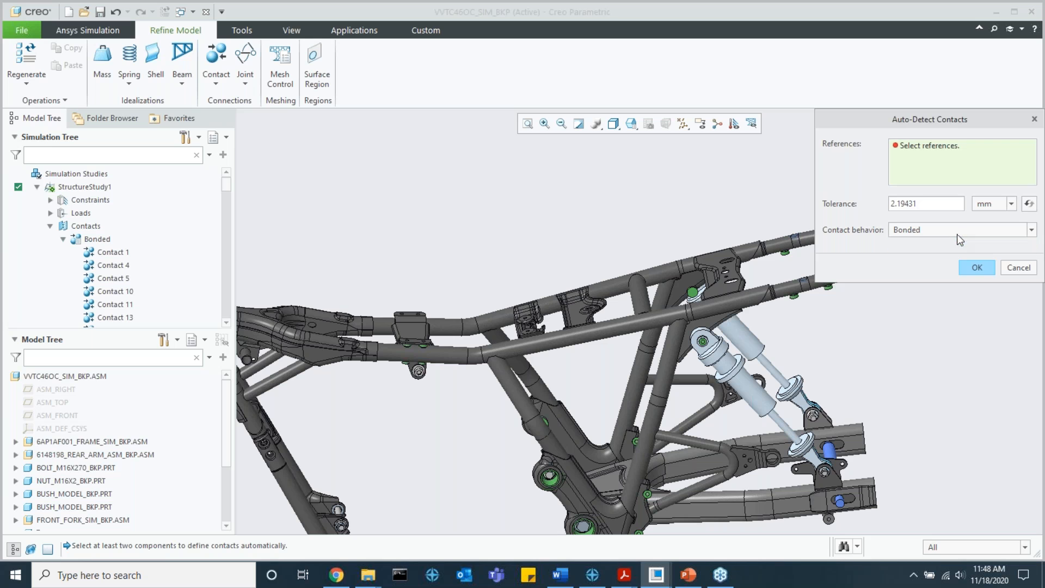
left_click(1018, 266)
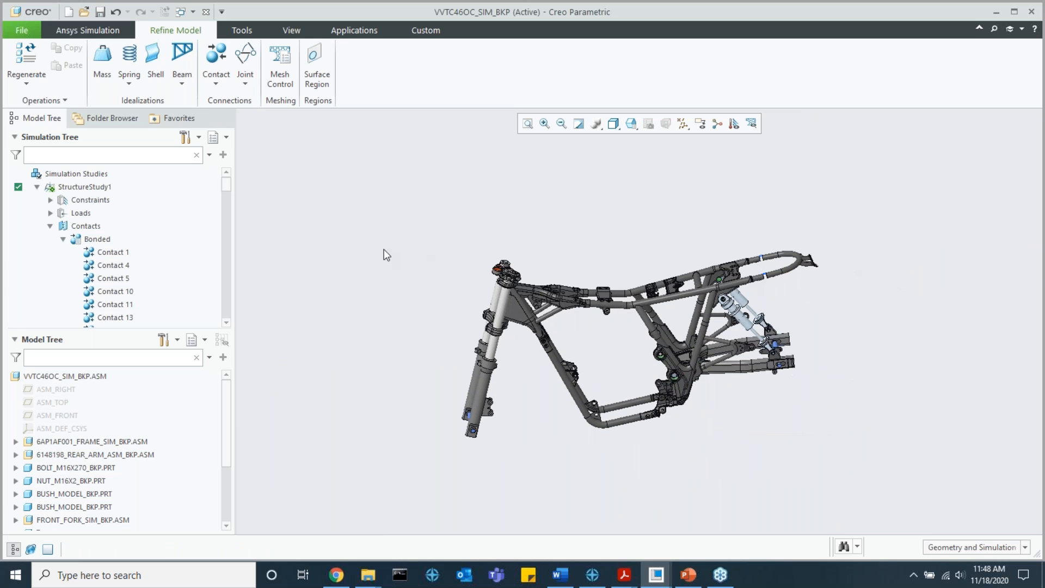
Step: List the hinge joints of StructureStudy1 and locate LH_Arm_Axis on the frame
left_click(60, 237)
left_click(51, 225)
left_click(51, 239)
left_click(64, 252)
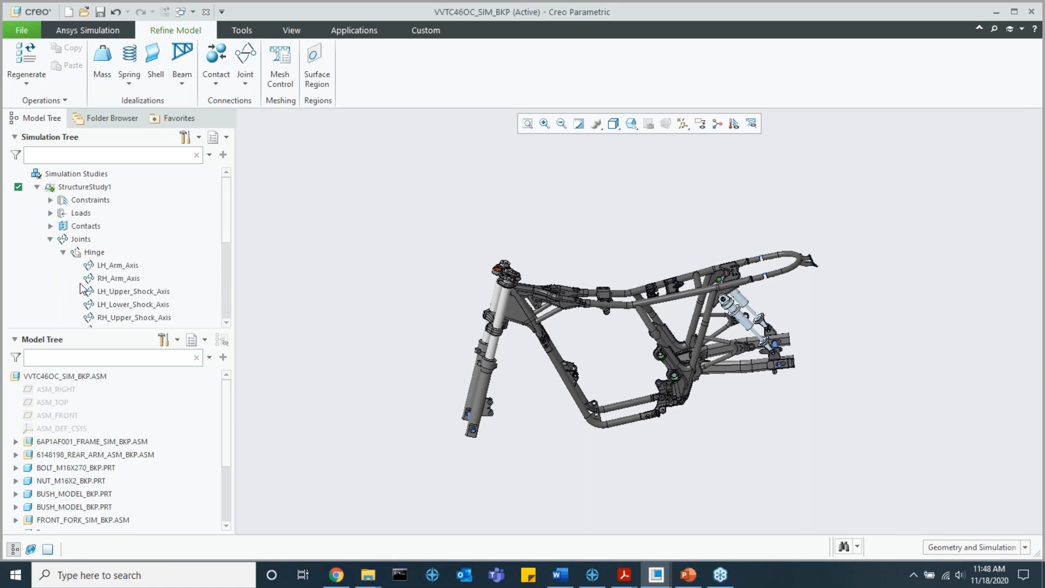
scroll(109, 251, "down", 2)
left_click(117, 207)
scroll(606, 332, "up", 6)
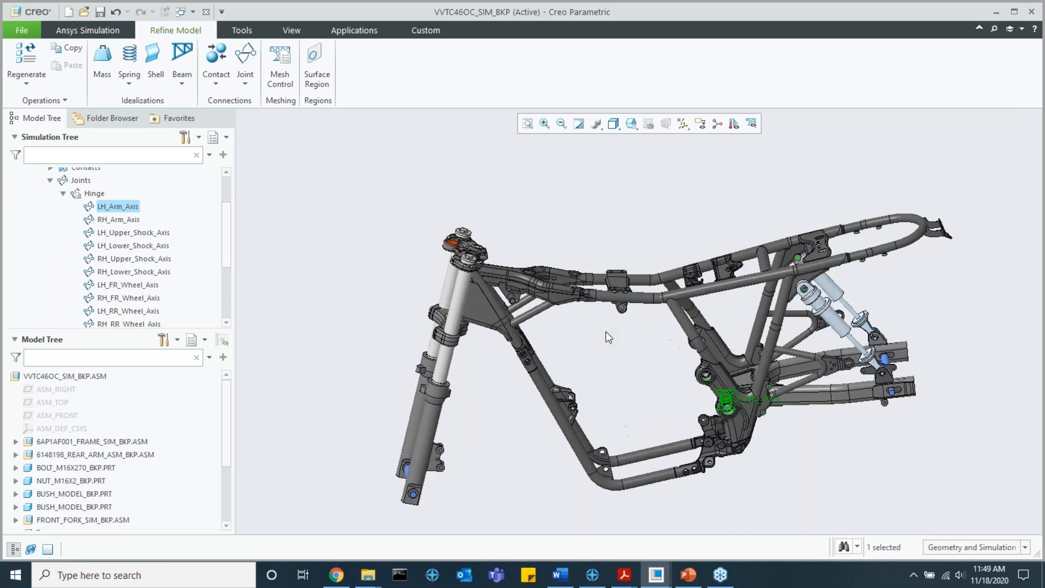
scroll(190, 257, "down", 2)
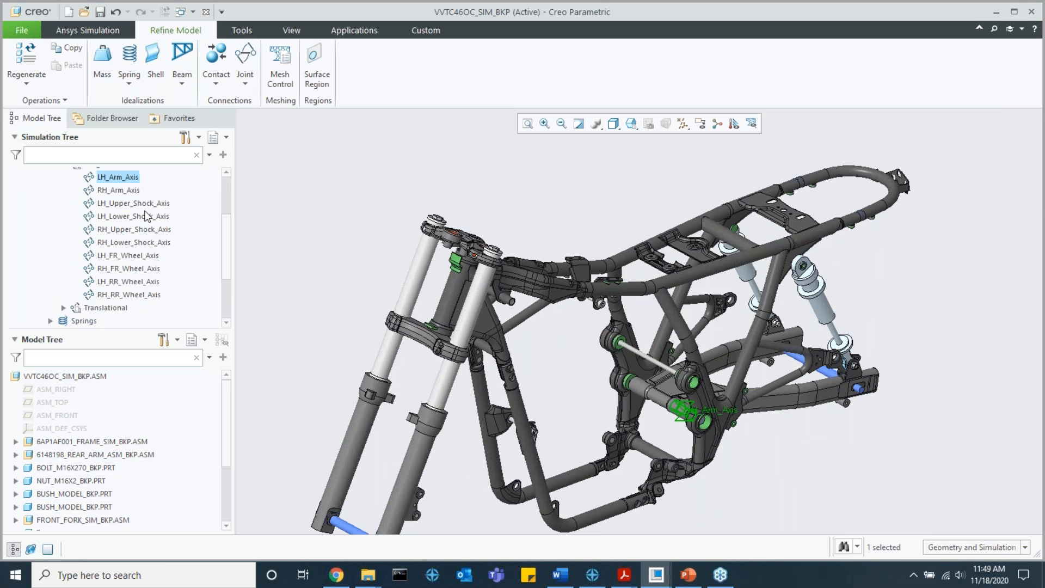
Step: Open the definition of the LH_Arm_Axis joint to examine its stationary and mobile surfaces, and cancel it
double_click(120, 178)
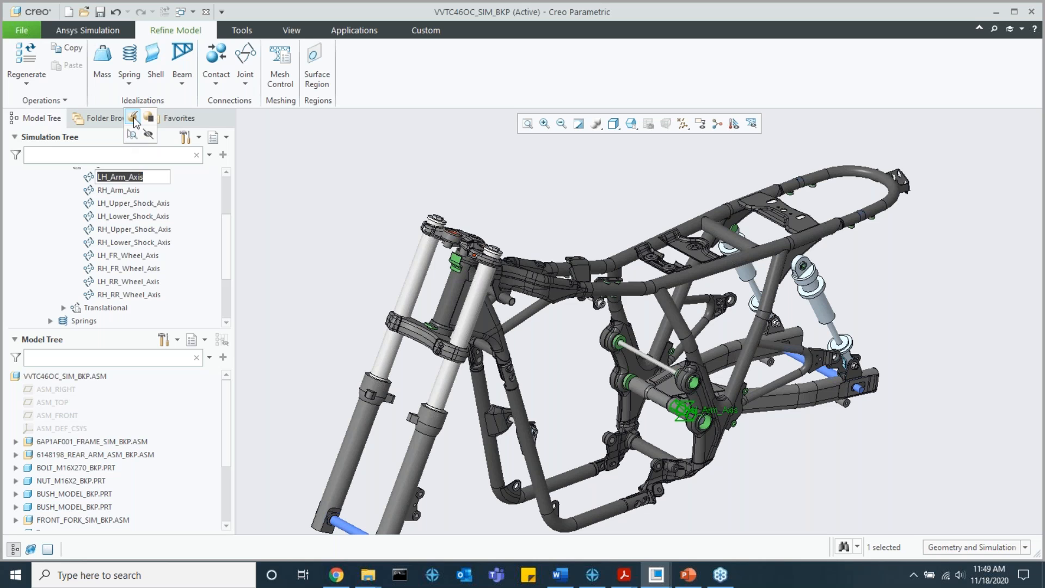
left_click(133, 115)
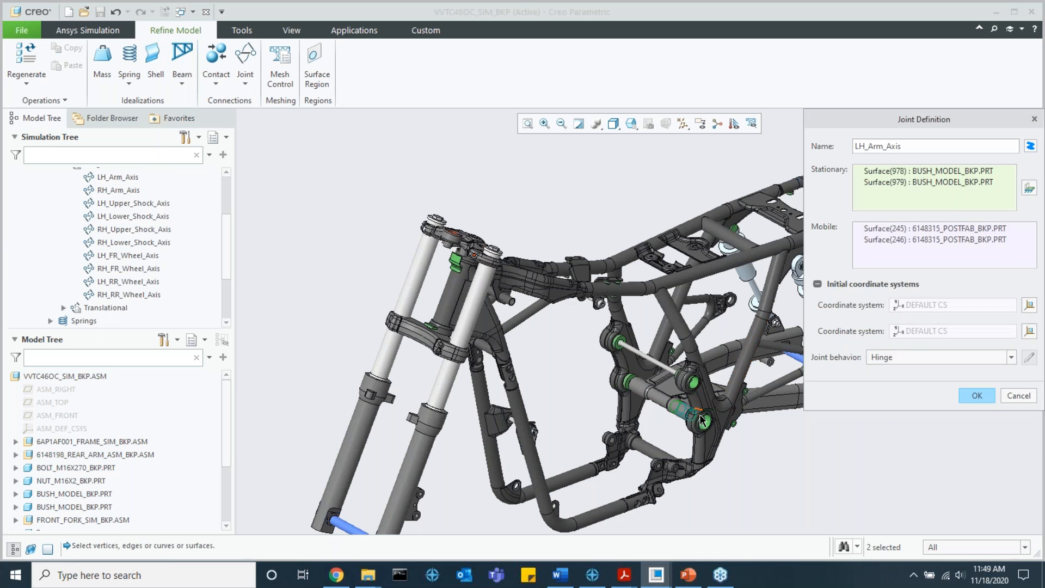
left_click(1019, 396)
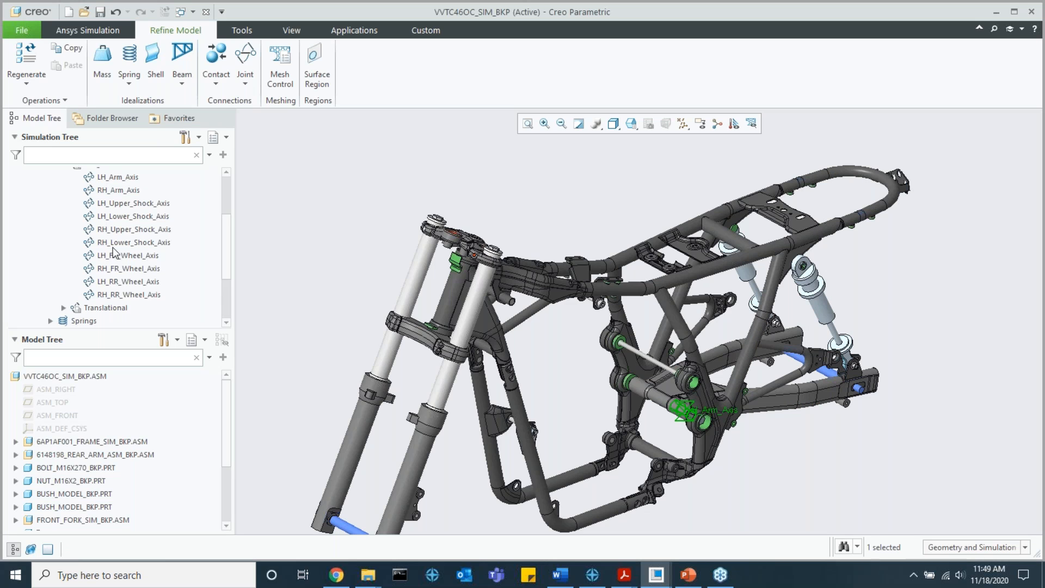
Step: Locate the LH_FR_Wheel_Axis and LH_RR_Wheel_Axis hinge joints on the assembly, and collapse the hinge list
left_click(123, 255)
left_click(136, 277)
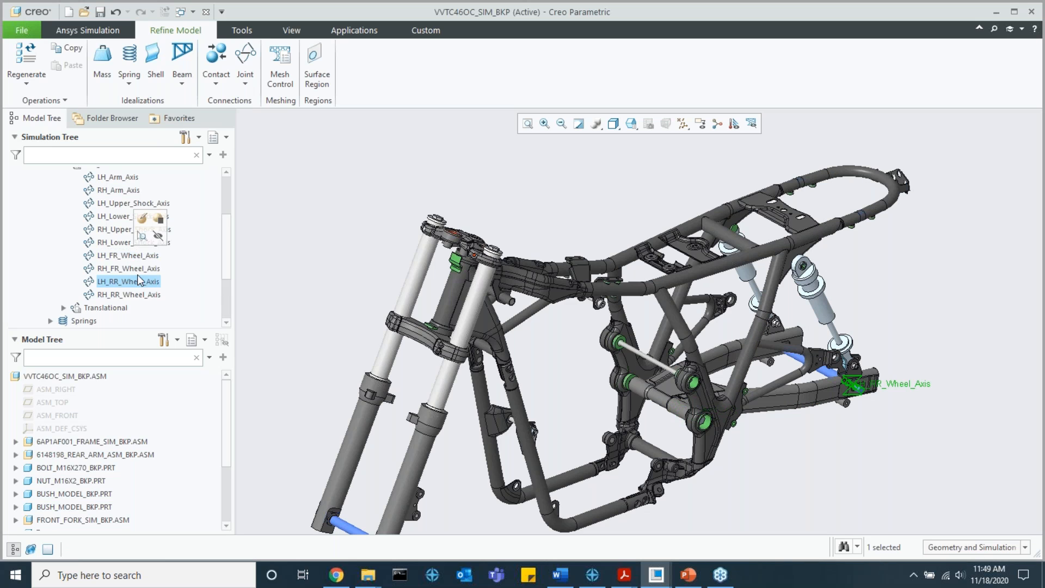
scroll(87, 245, "up", 3)
left_click(63, 224)
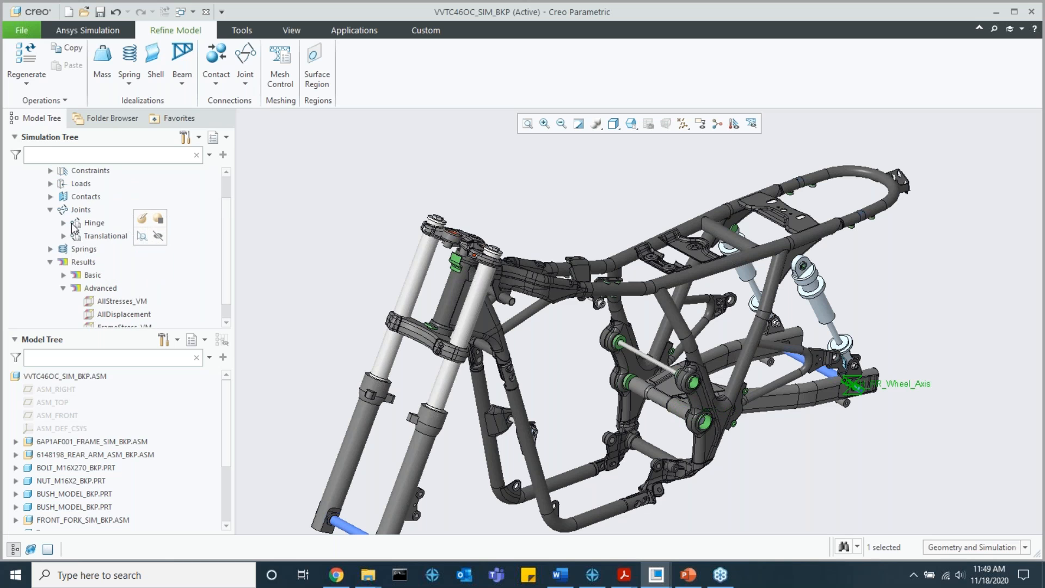
Step: List the translational joints, locate LH_FR_Fork and LH_RR_Shock on the assembly, and collapse the joints list
left_click(98, 253)
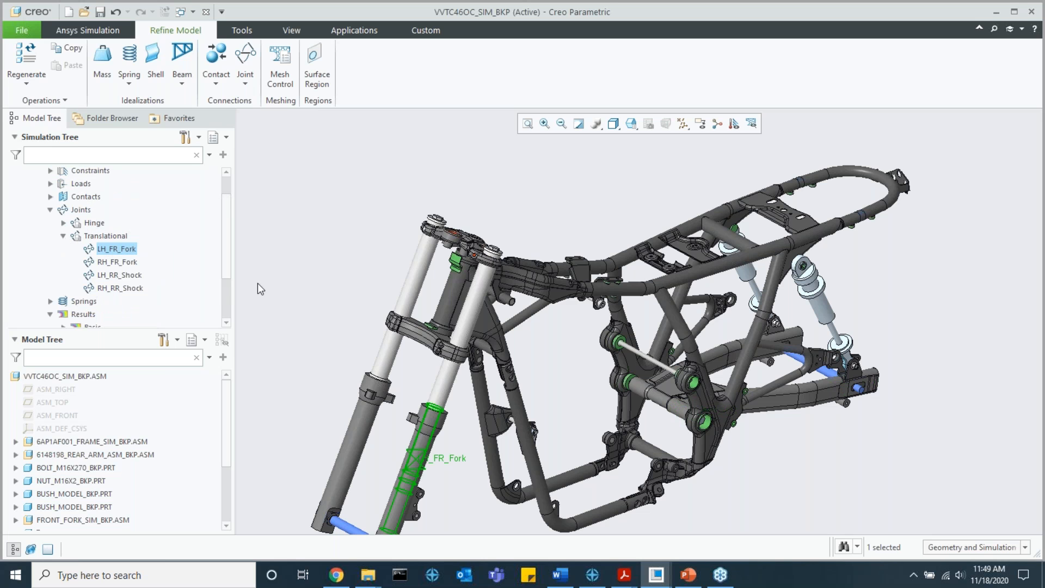
middle_click_drag(522, 391, 511, 370)
left_click(119, 275)
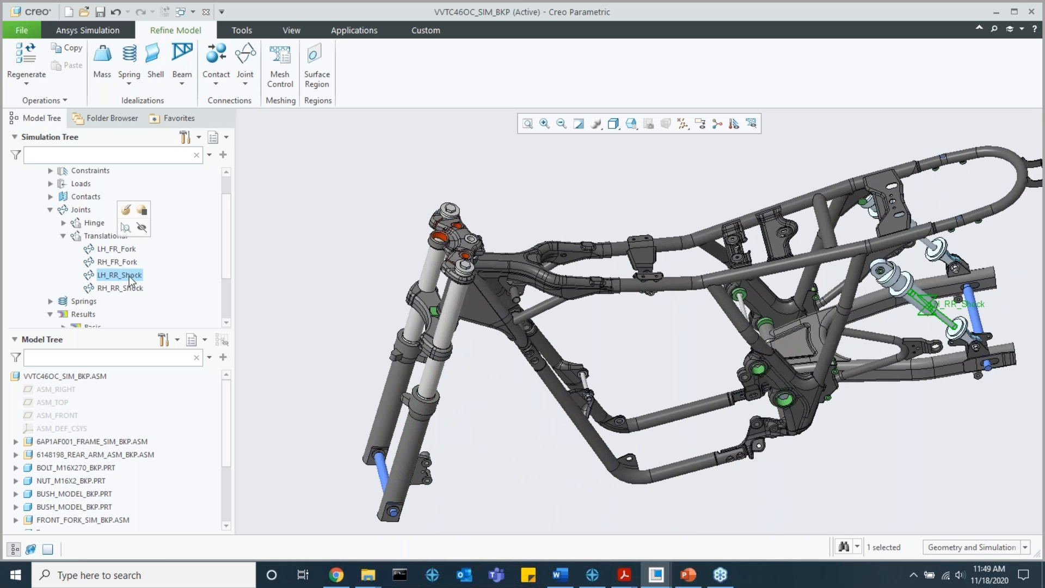
middle_click_drag(544, 324, 515, 308)
scroll(1006, 353, "up", 4)
scroll(1006, 354, "down", 4)
middle_click_drag(1005, 353, 957, 346, "shift")
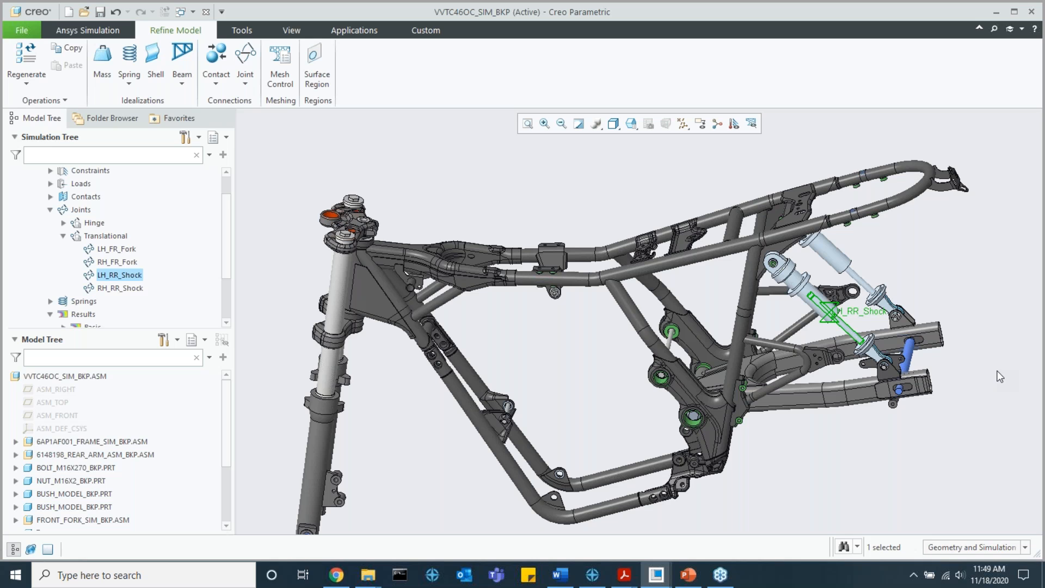
scroll(626, 197, "down", 2)
middle_click_drag(621, 196, 618, 241)
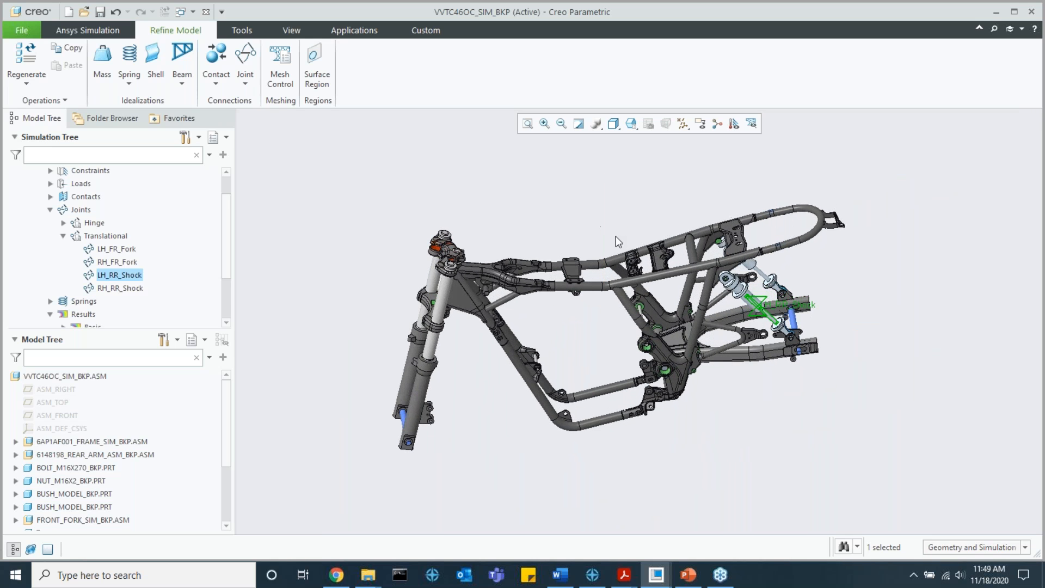
left_click(63, 236)
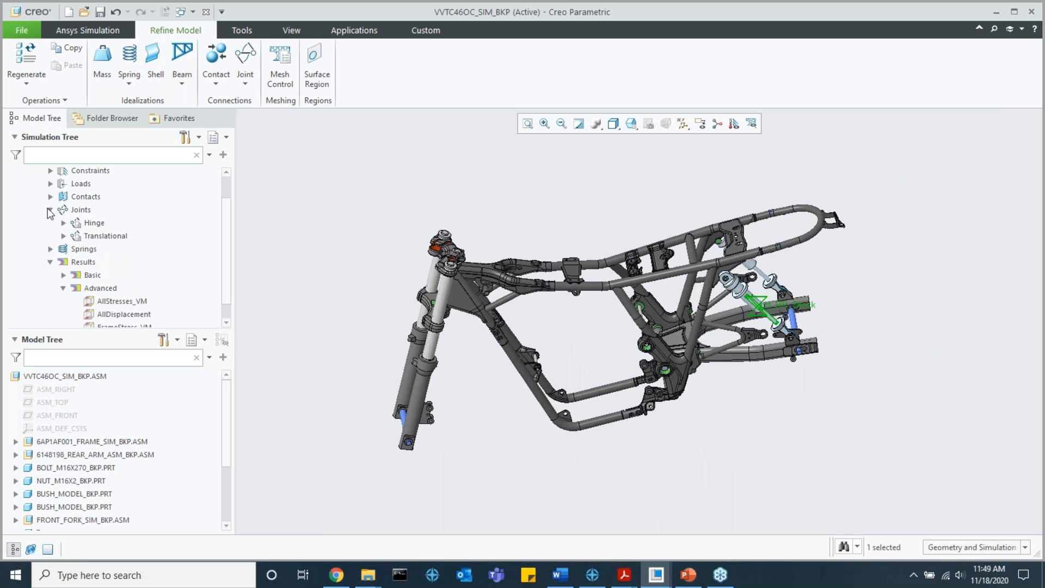
left_click(50, 209)
Step: List the study's basic results and display the Von Mises Stress result on the whole assembly
left_click(751, 340)
middle_click_drag(750, 339, 753, 299)
left_click(63, 255)
scroll(84, 267, "down", 2)
scroll(84, 261, "down", 1)
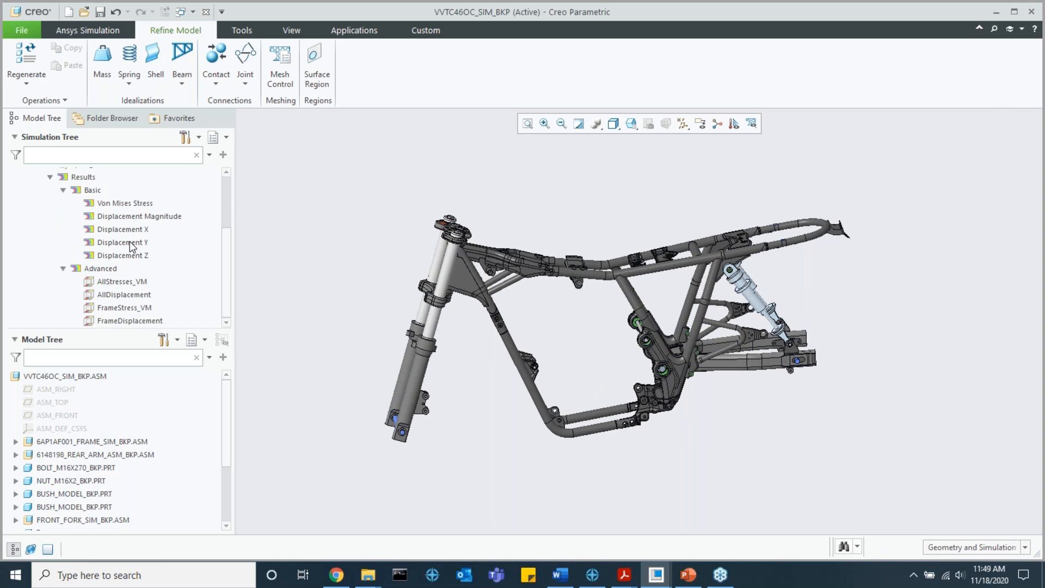
left_click(124, 204)
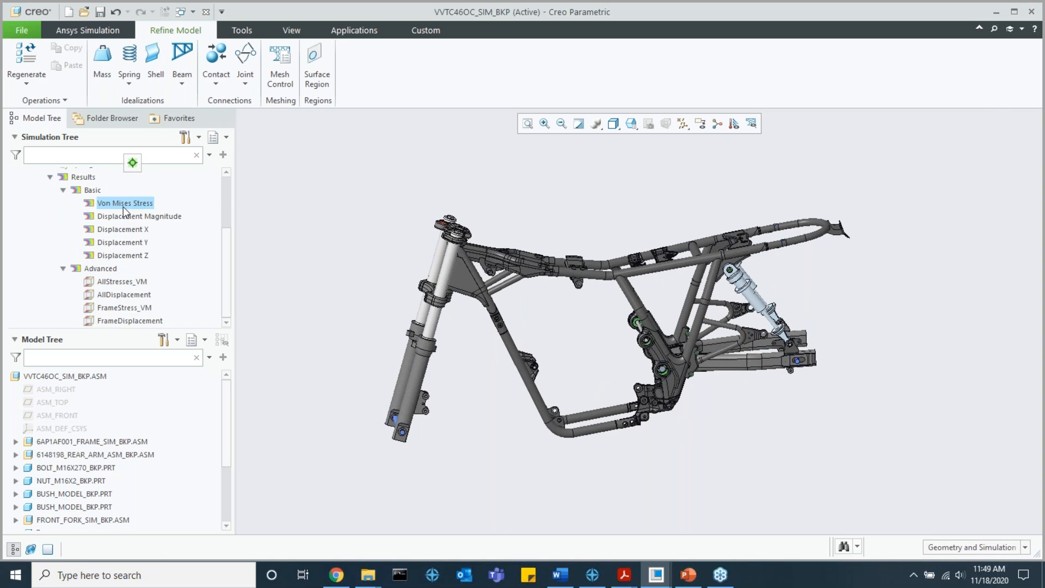
left_click(132, 162)
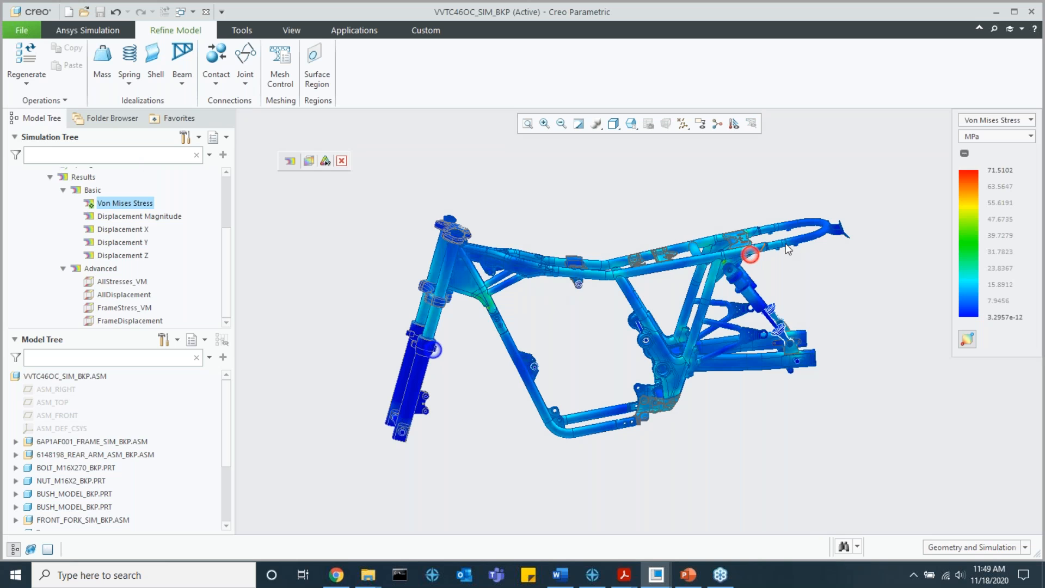
Step: Examine the Von Mises stress distribution, switch the displayed result to Displacement Magnitude, and close the result display
scroll(776, 249, "up", 3)
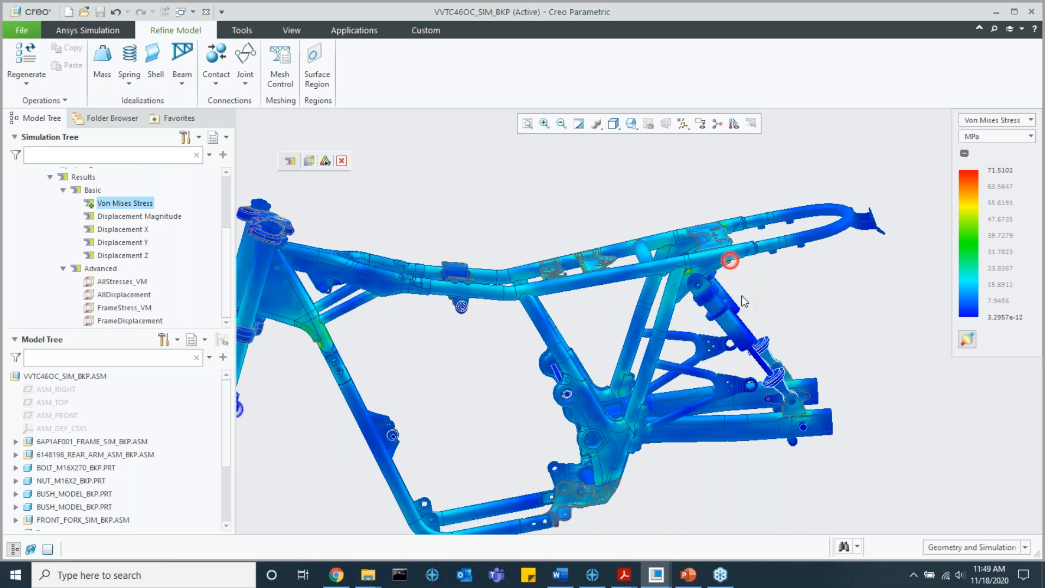
scroll(744, 301, "down", 4)
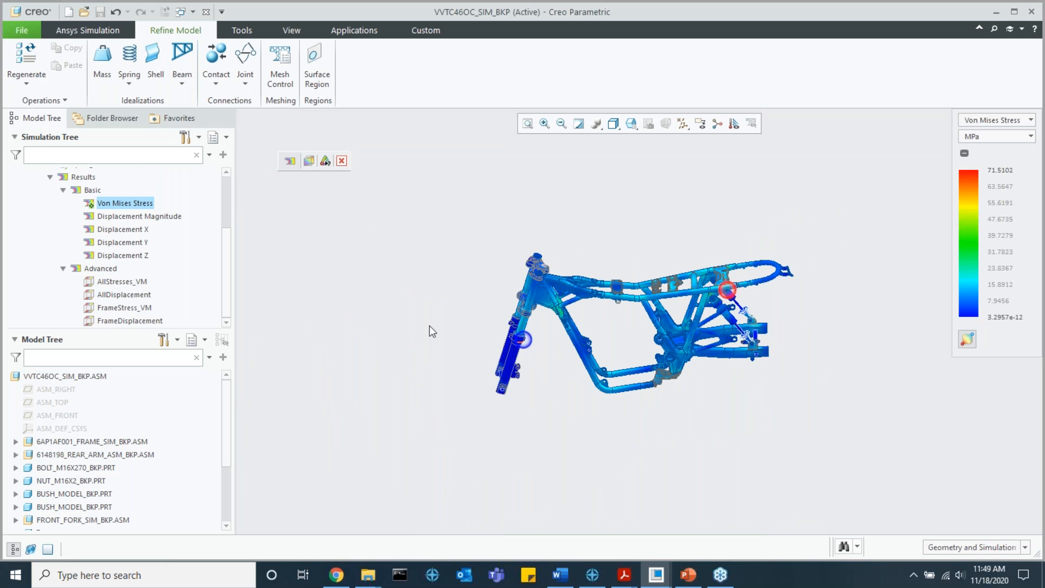
scroll(158, 294, "up", 3)
scroll(138, 323, "down", 3)
scroll(66, 435, "down", 3)
scroll(64, 434, "up", 3)
scroll(730, 285, "up", 2)
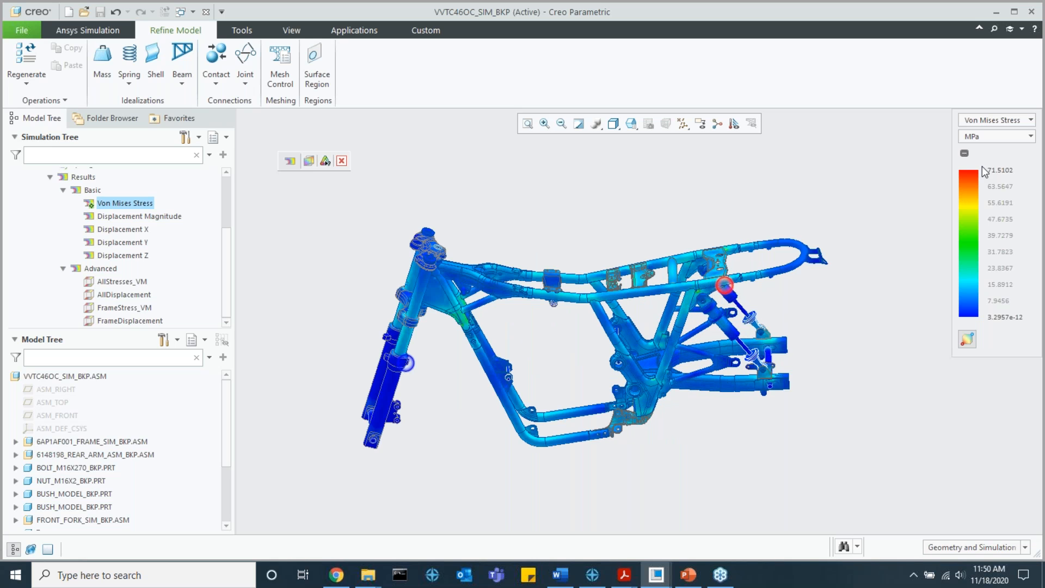
left_click(1004, 122)
left_click(975, 152)
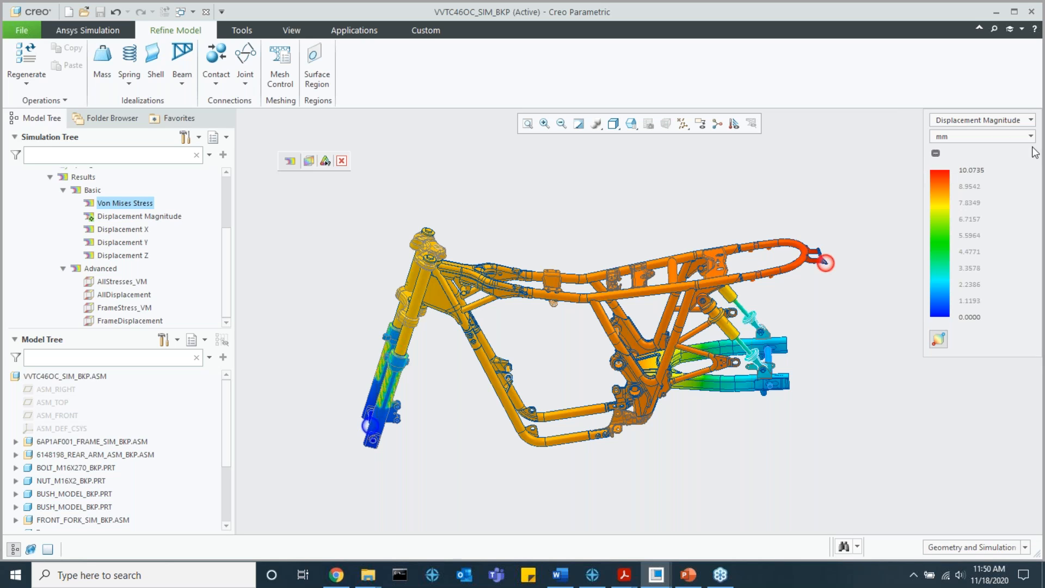
left_click(342, 161)
Step: Open the definition of the AllStresses_VM contour plot to examine its reference and result type, and cancel it
scroll(224, 262, "up", 1)
scroll(219, 262, "down", 1)
left_click(140, 282)
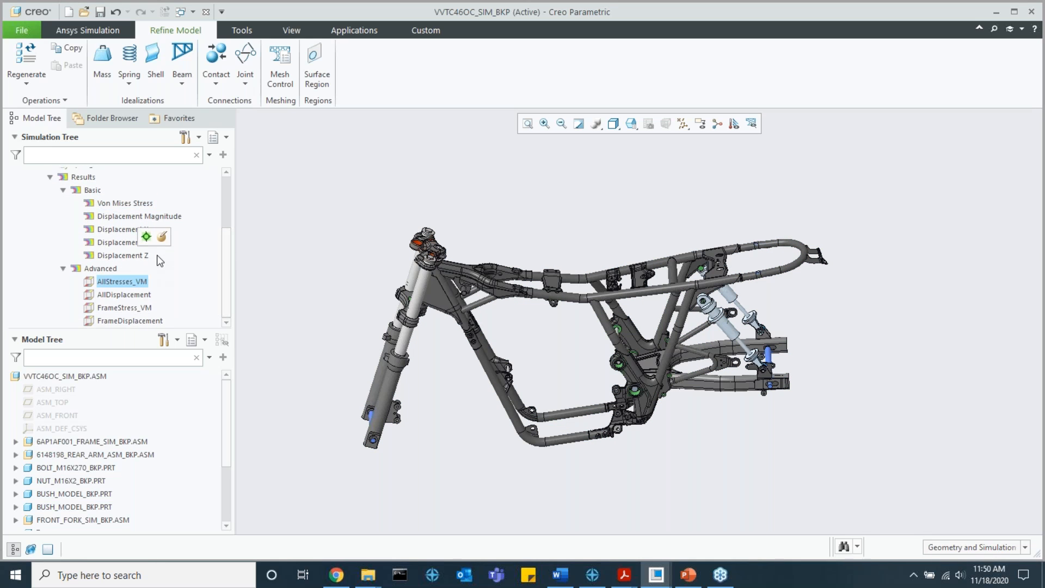
left_click(162, 237)
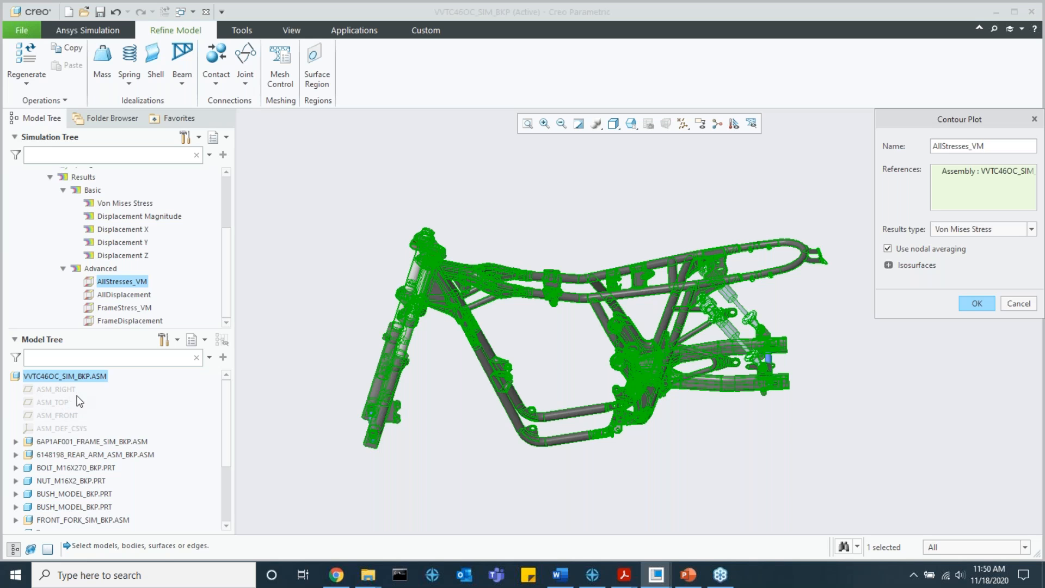
left_click(1028, 309)
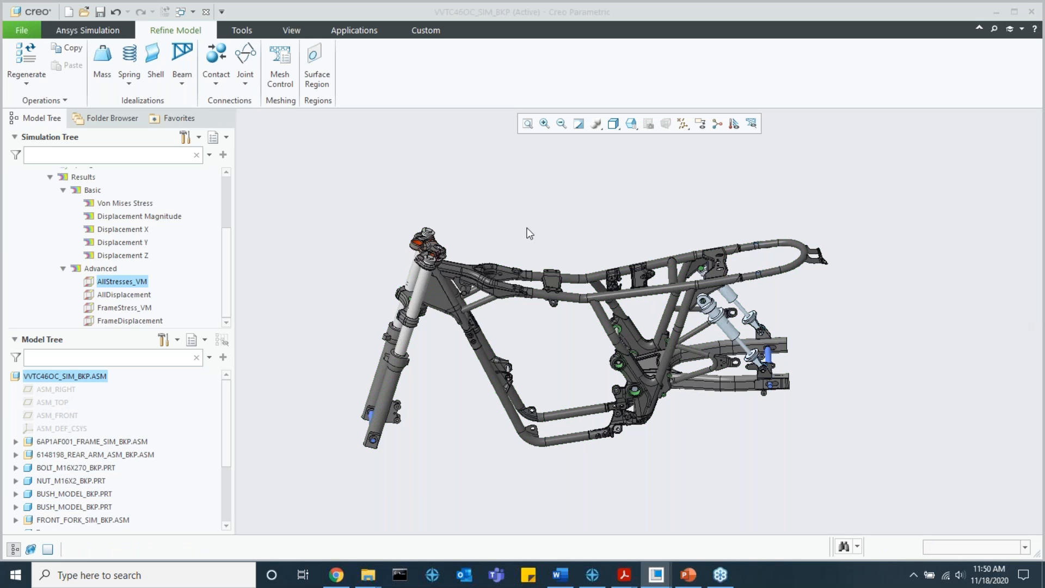
Step: Open the FrameStress_VM contour plot definition to examine which subassembly it references, and cancel it
left_click(143, 308)
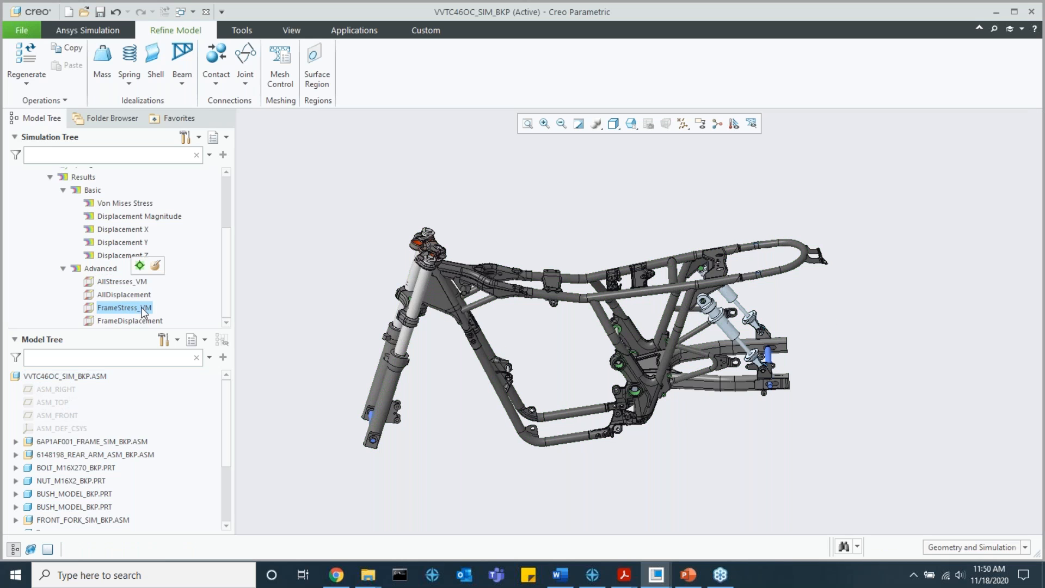
left_click(155, 266)
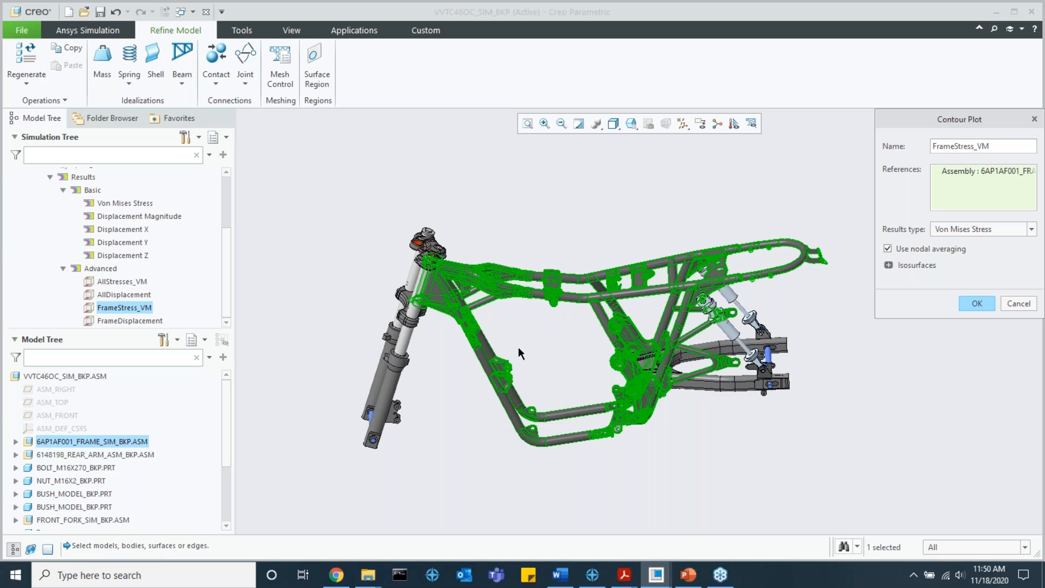
scroll(594, 279, "down", 2)
middle_click_drag(570, 272, 740, 310)
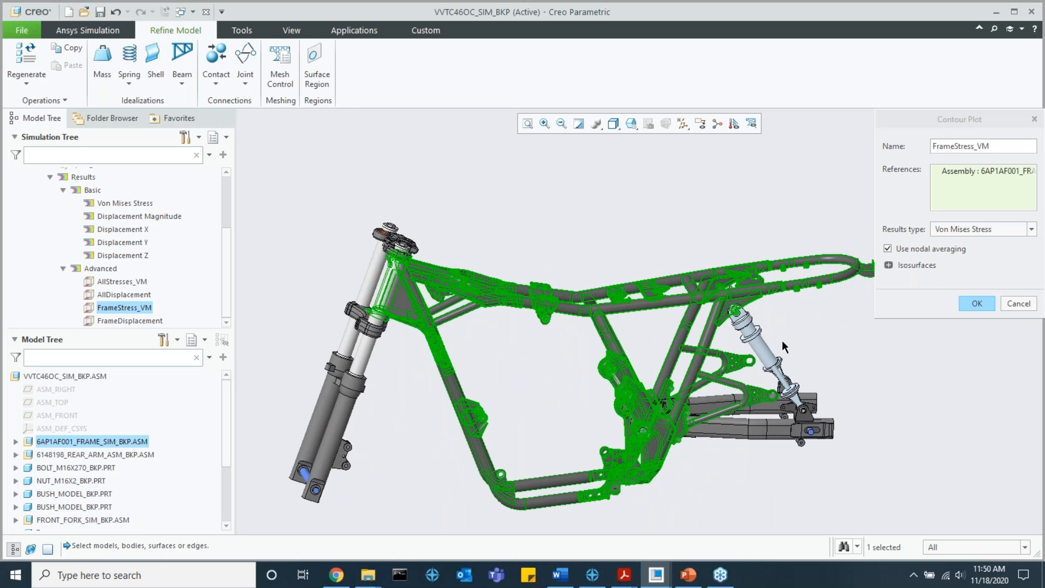
middle_click_drag(658, 350, 670, 348)
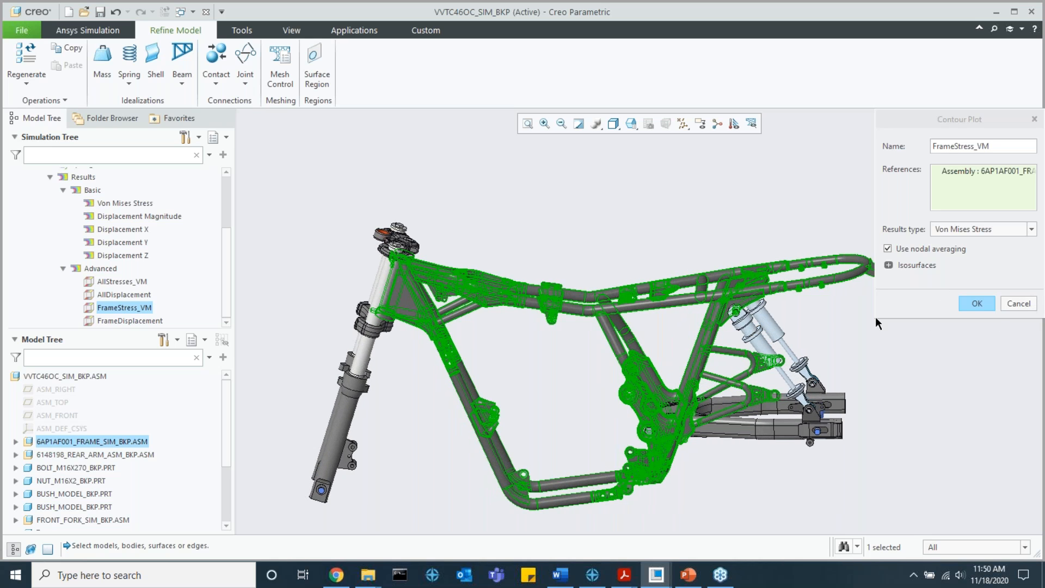
left_click(1018, 304)
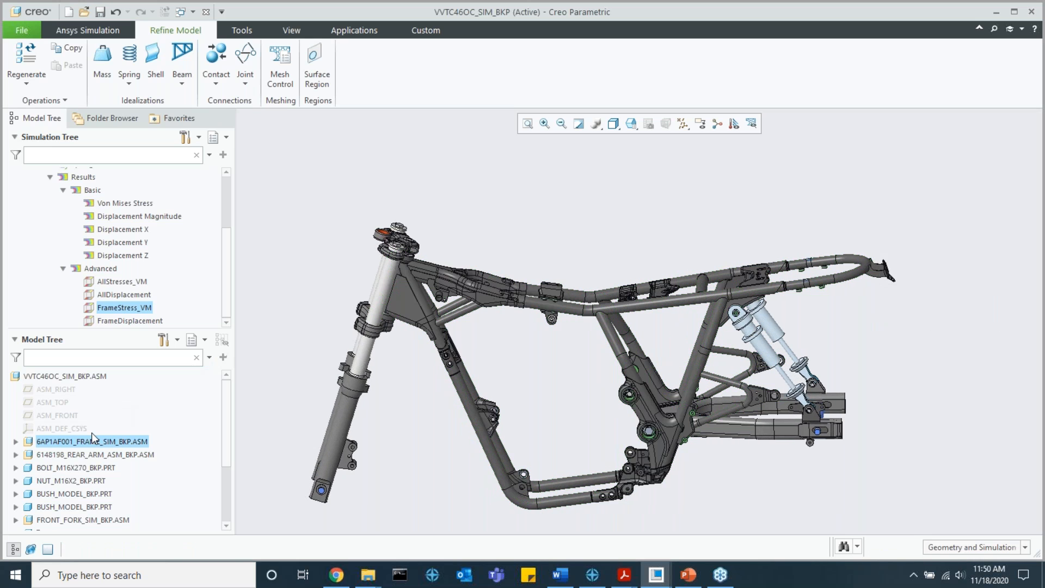
Step: Display the FrameStress_VM contour plot, showing the Von Mises stress on the frame subassembly only
double_click(126, 308)
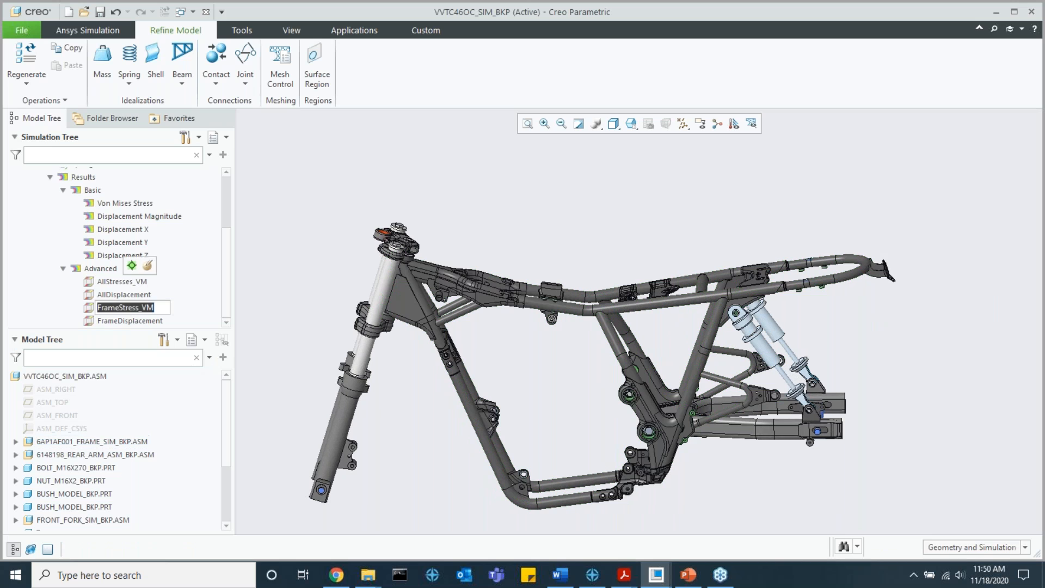
left_click(132, 266)
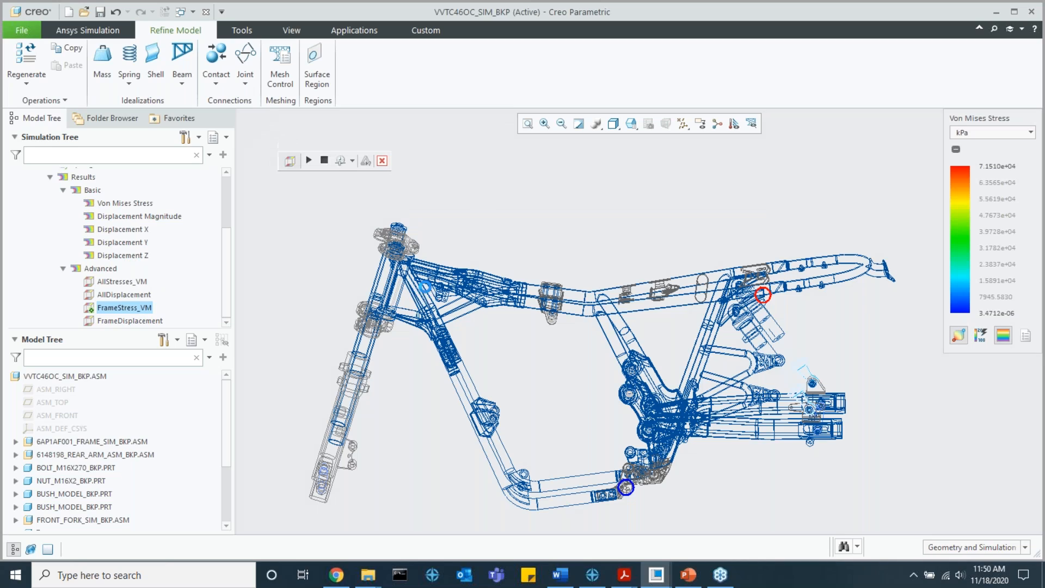
scroll(408, 308, "down", 4)
middle_click_drag(409, 312, 362, 275, "shift")
scroll(358, 276, "up", 5)
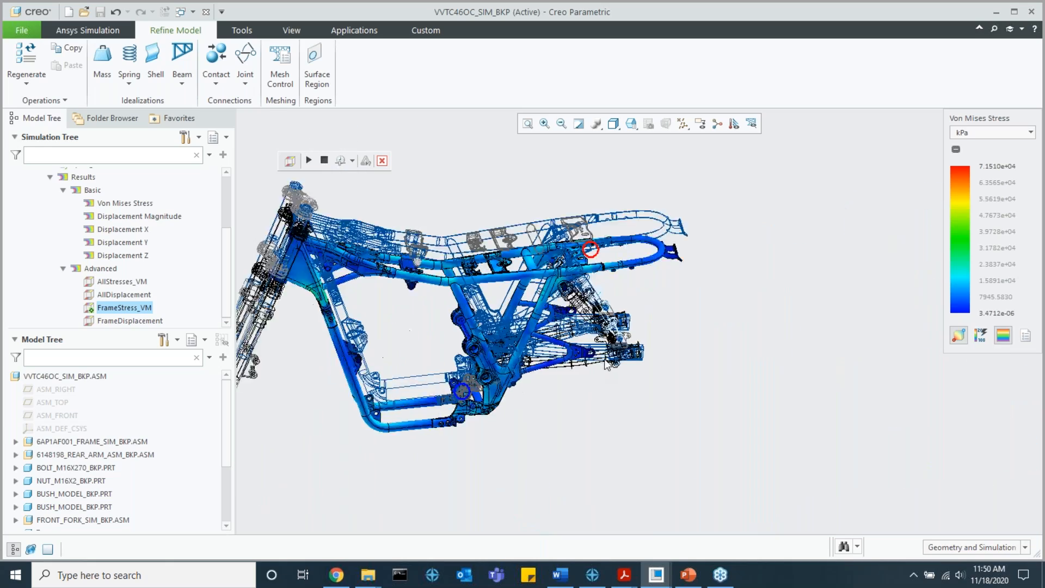
Step: Examine the frame's Von Mises stress around the rear shock mounts, the seat rail brackets and the maximum stress marker
scroll(609, 349, "down", 5)
scroll(606, 351, "down", 5)
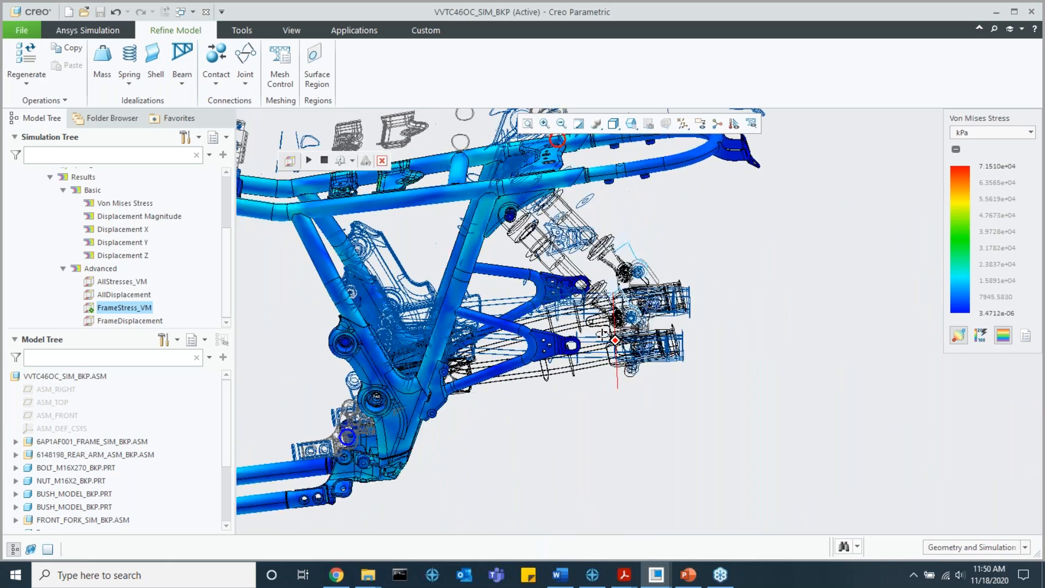
scroll(604, 354, "up", 6)
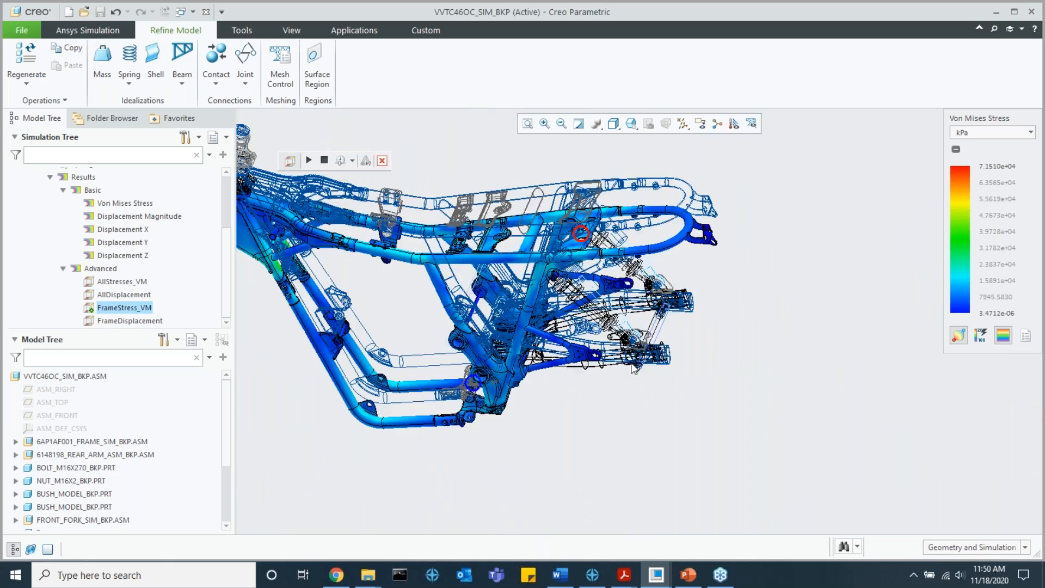
middle_click_drag(511, 316, 592, 337, "shift")
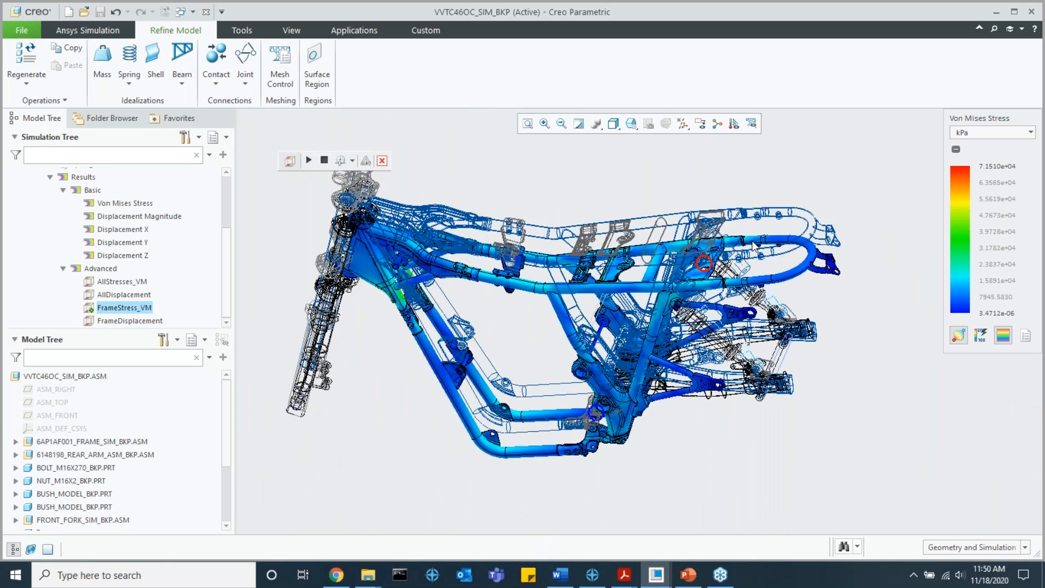
scroll(705, 266, "down", 8)
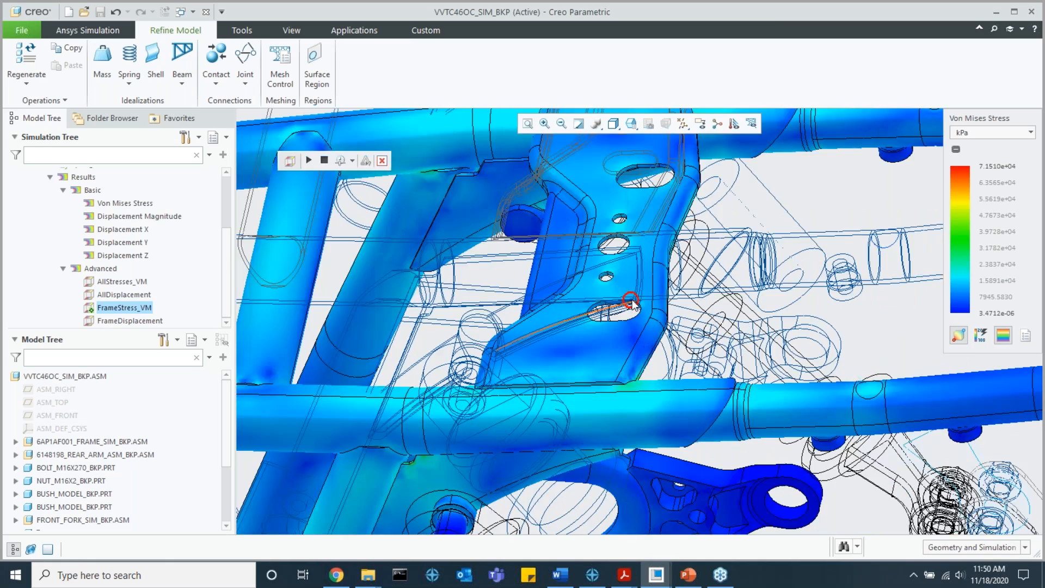
middle_click_drag(634, 302, 632, 301)
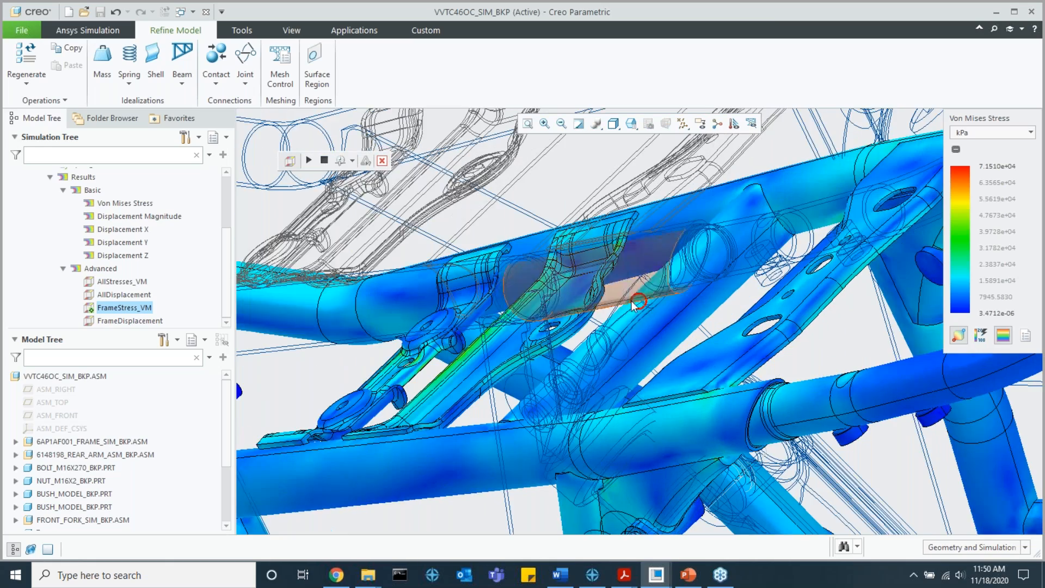
scroll(638, 305, "up", 8)
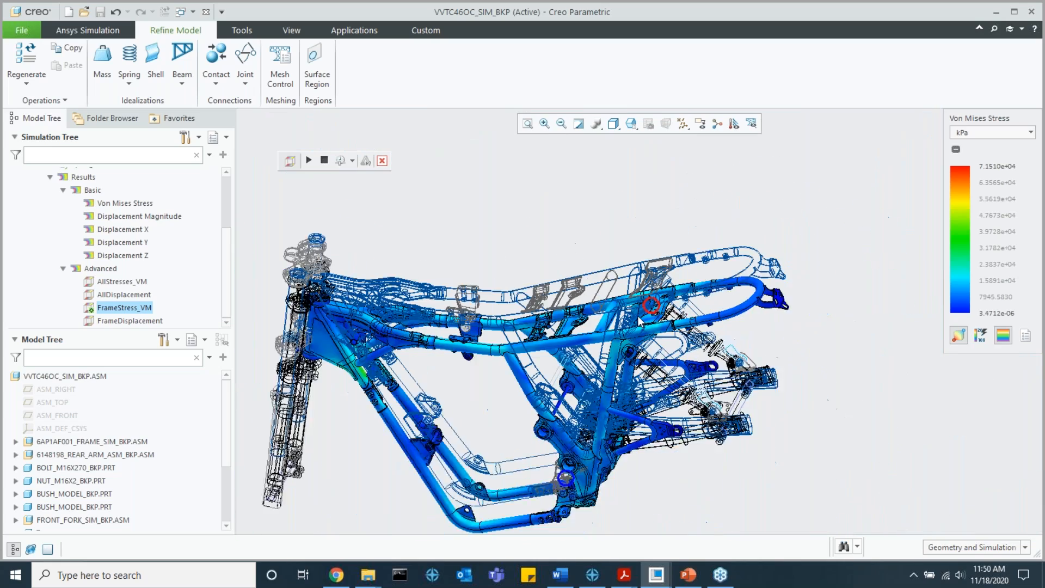
middle_click_drag(673, 335, 759, 312)
scroll(627, 339, "up", 3)
scroll(599, 325, "down", 5)
scroll(761, 313, "up", 2)
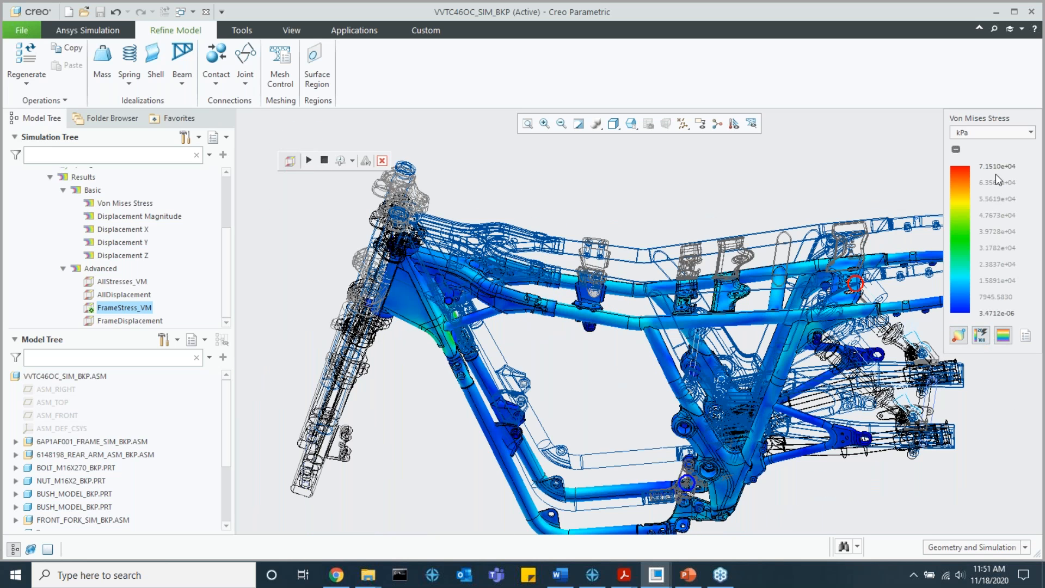
Step: Set the FrameStress_VM legend to MPa, with a maximum of 65 and a minimum of 5
left_click(991, 134)
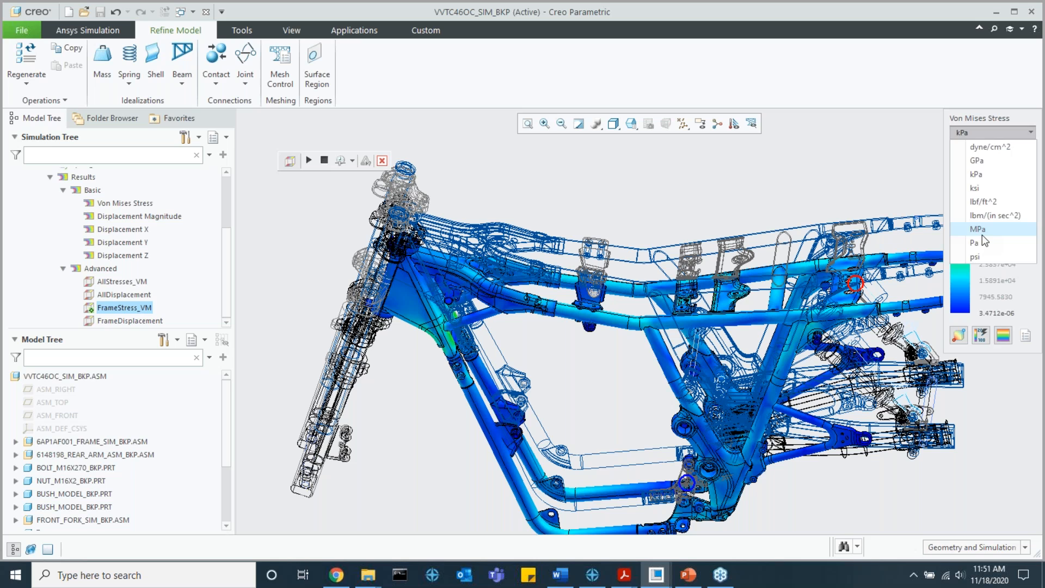
left_click(983, 235)
left_click(995, 166)
type("6")
type("5")
key("Return")
left_click(994, 313)
type("5")
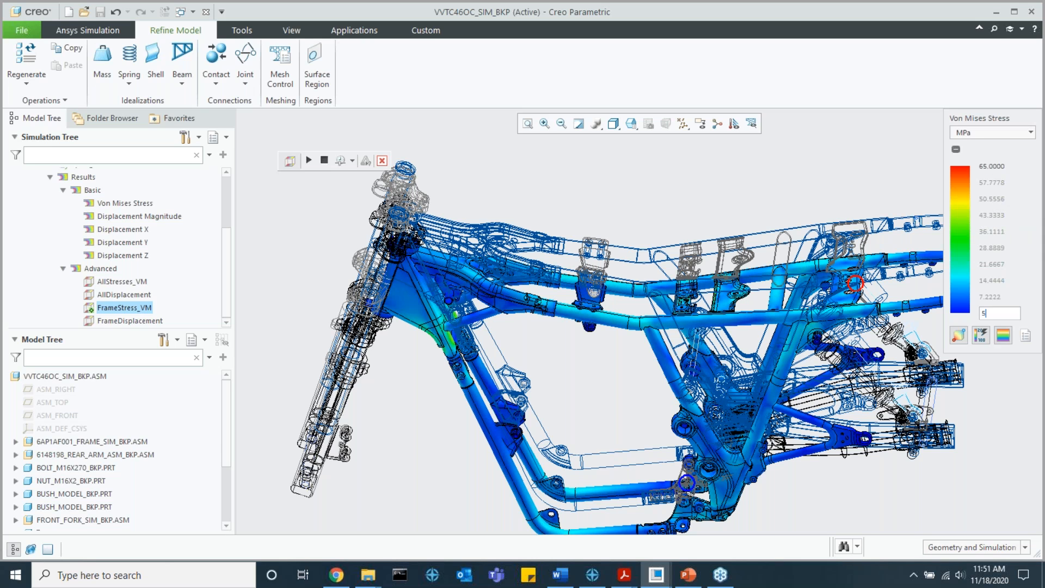
key("Return")
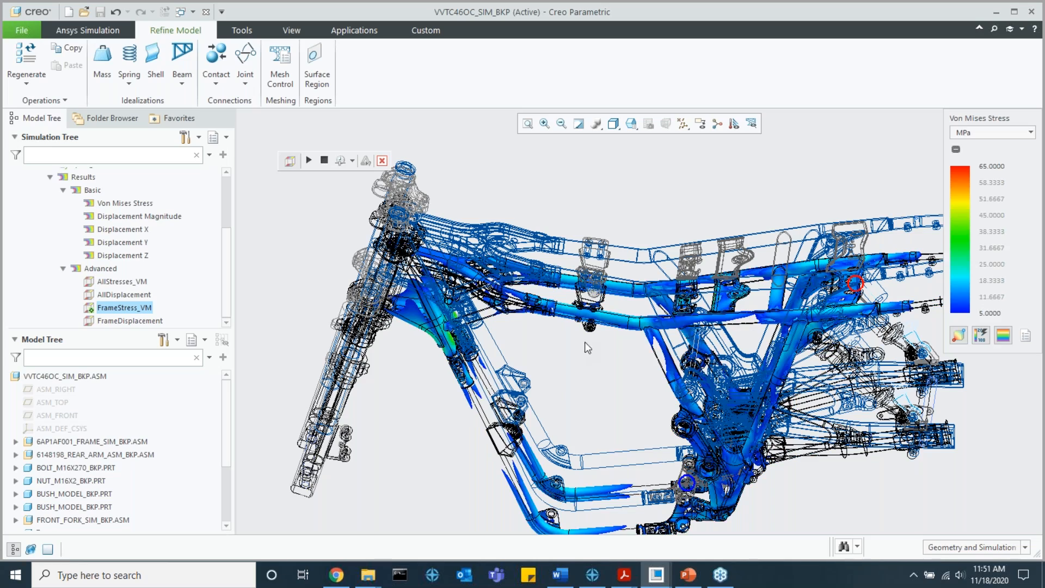
Step: Examine the frame's Von Mises stress around the steering head gusset, the front down tubes and the lower cradle rails
scroll(598, 363, "down", 5)
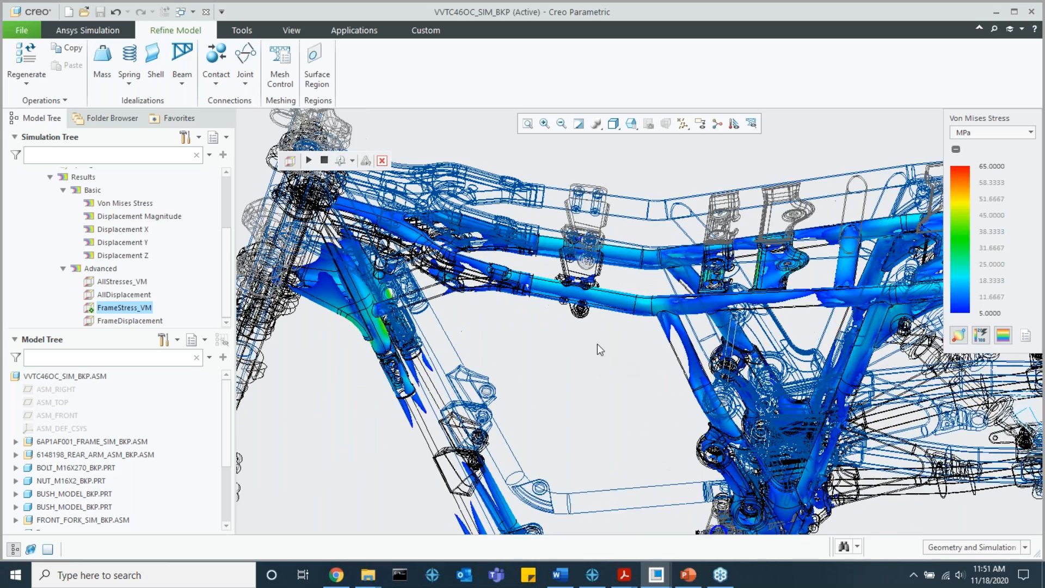
scroll(569, 311, "down", 3)
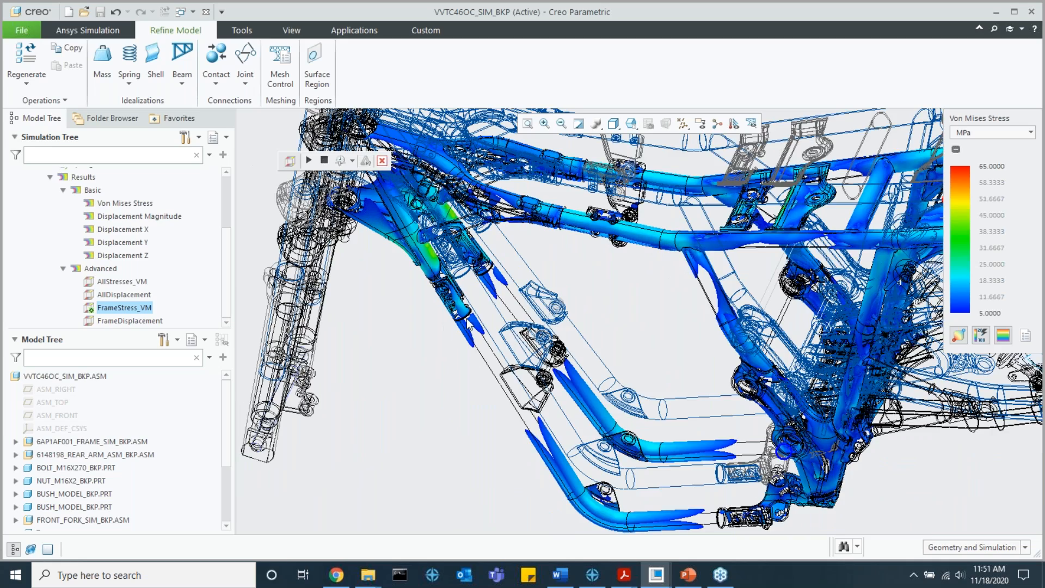
scroll(498, 340, "down", 3)
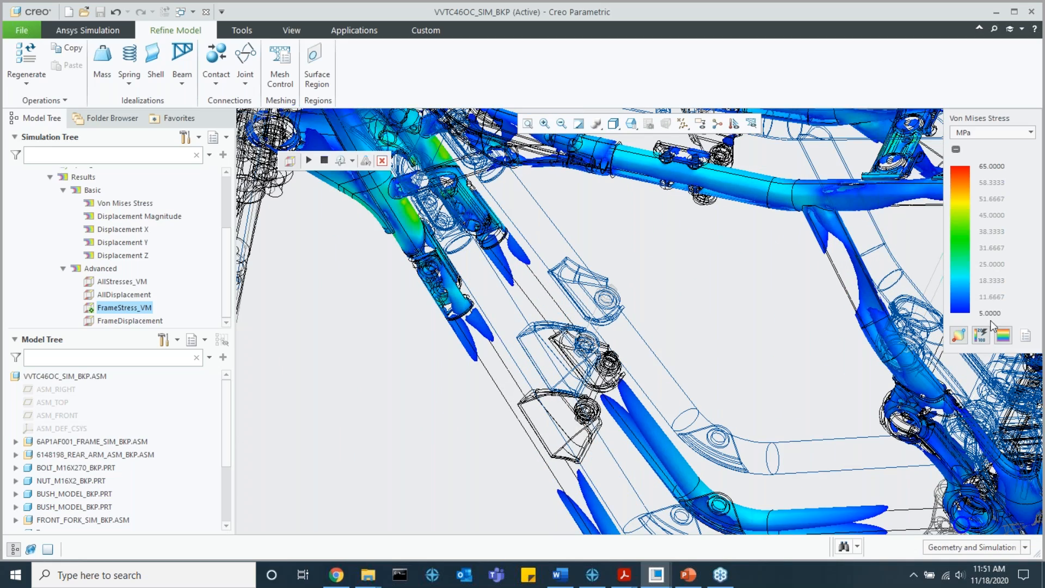
scroll(702, 351, "up", 3)
scroll(653, 370, "up", 3)
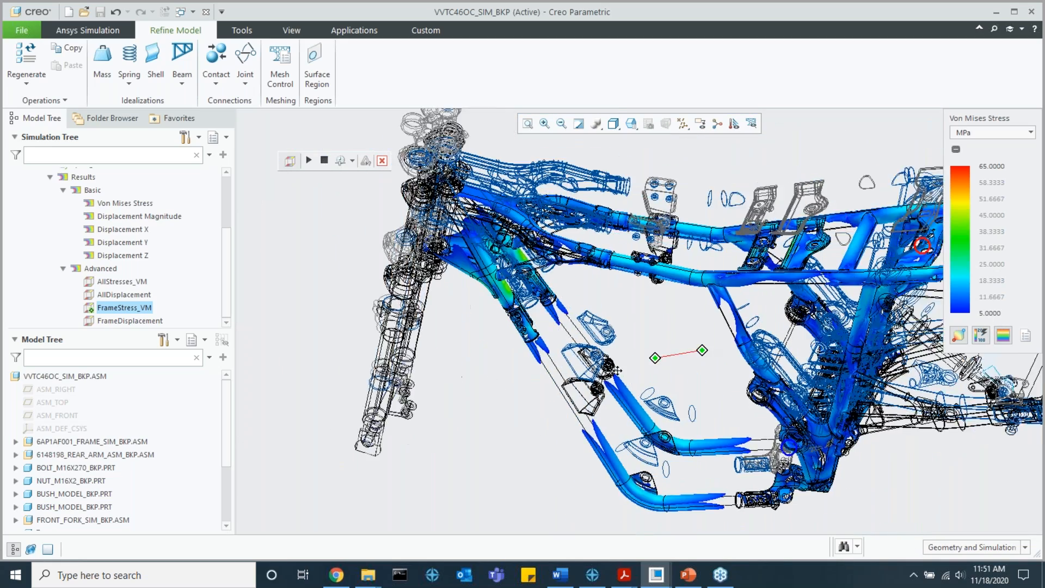
middle_click_drag(625, 381, 577, 386)
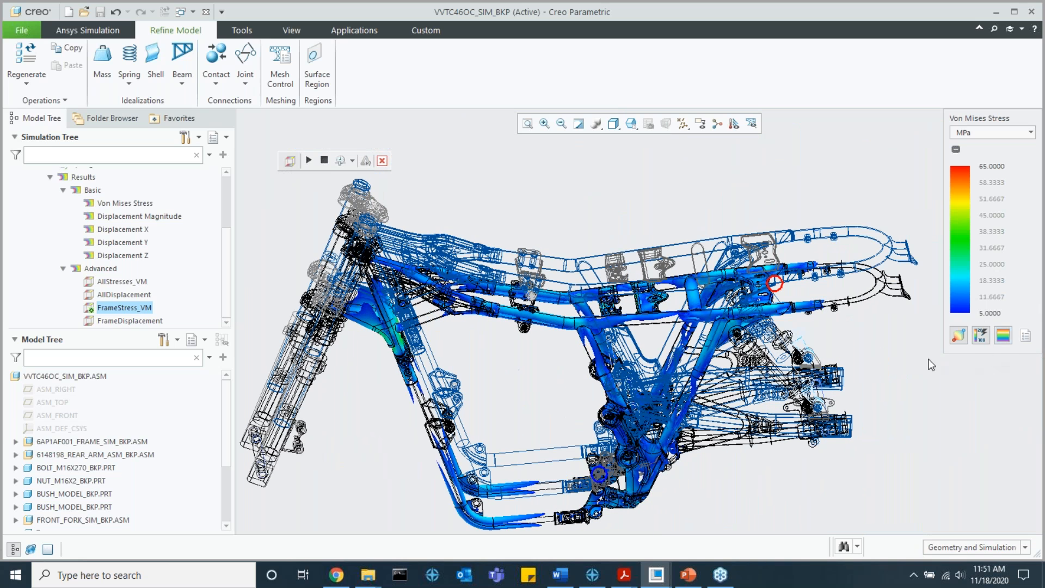
left_click(1001, 337)
left_click(1000, 338)
Step: Display the AllDisplacement plot of the full assembly and start its deformation animation
right_click(135, 299)
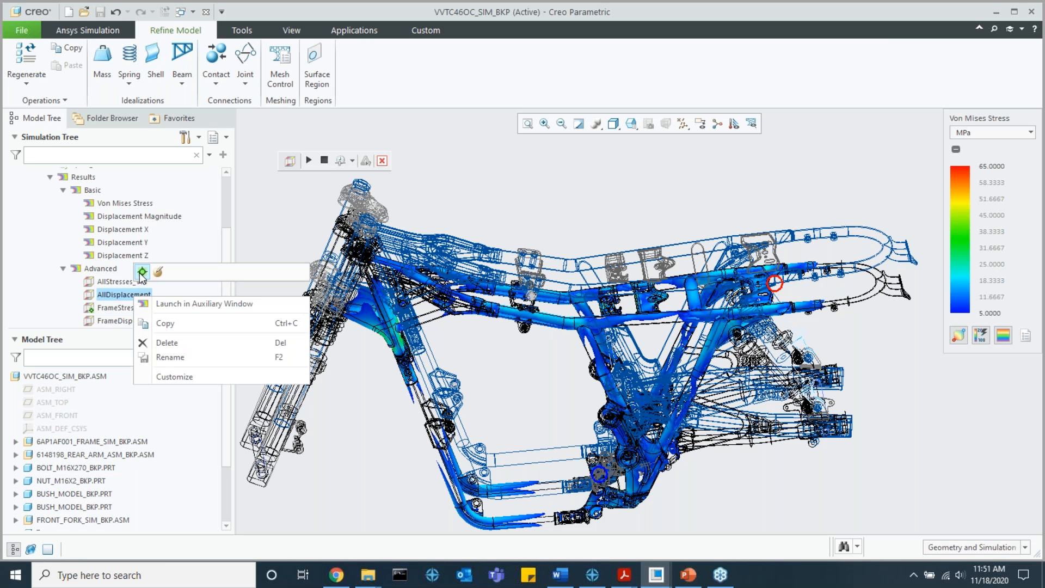
right_click(109, 321)
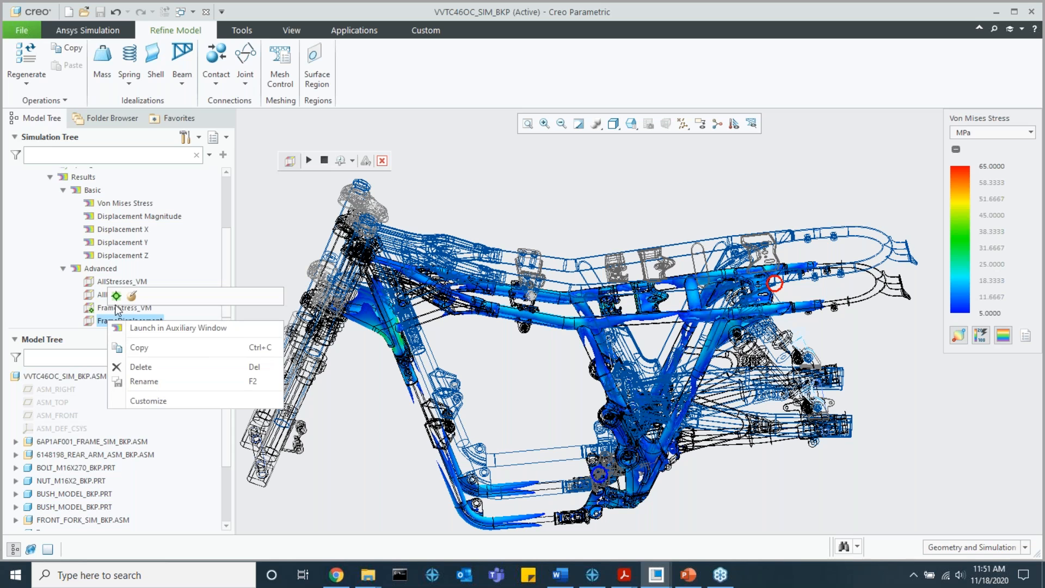
right_click(103, 295)
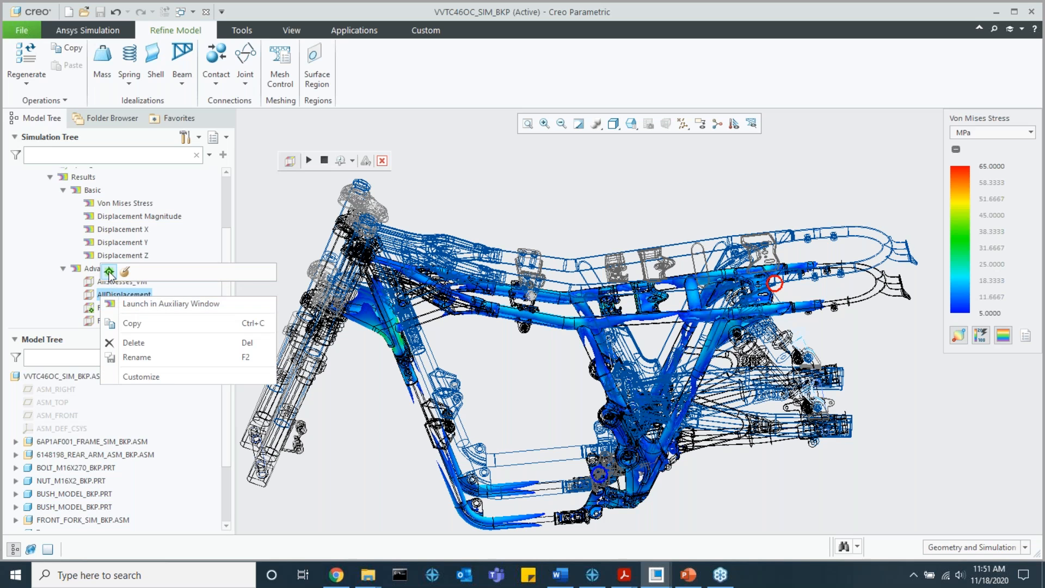
left_click(109, 274)
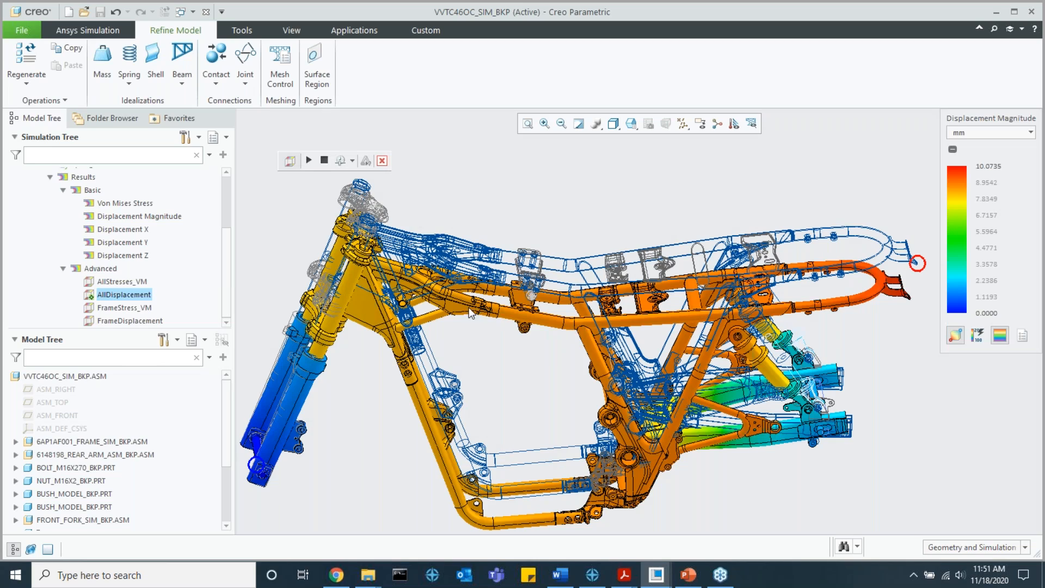
left_click(309, 160)
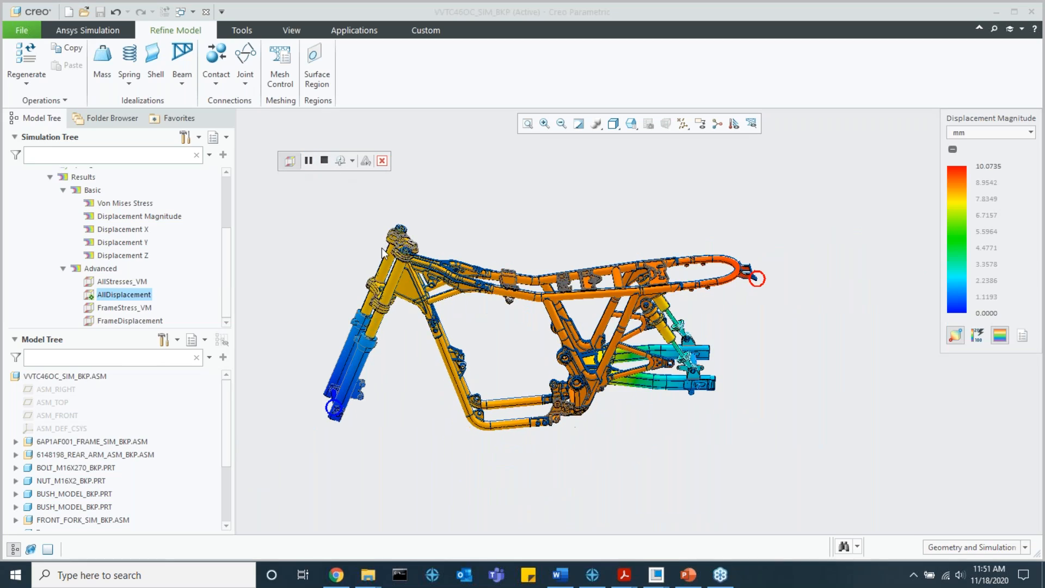
Step: Examine how the upper fork tubes slide into the lower fork legs in the animated displacement plot
scroll(379, 288, "down", 5)
mouse_move(366, 315)
middle_mouse_down()
mouse_move(368, 305)
mouse_move(370, 338)
middle_mouse_up()
scroll(364, 373, "down", 3)
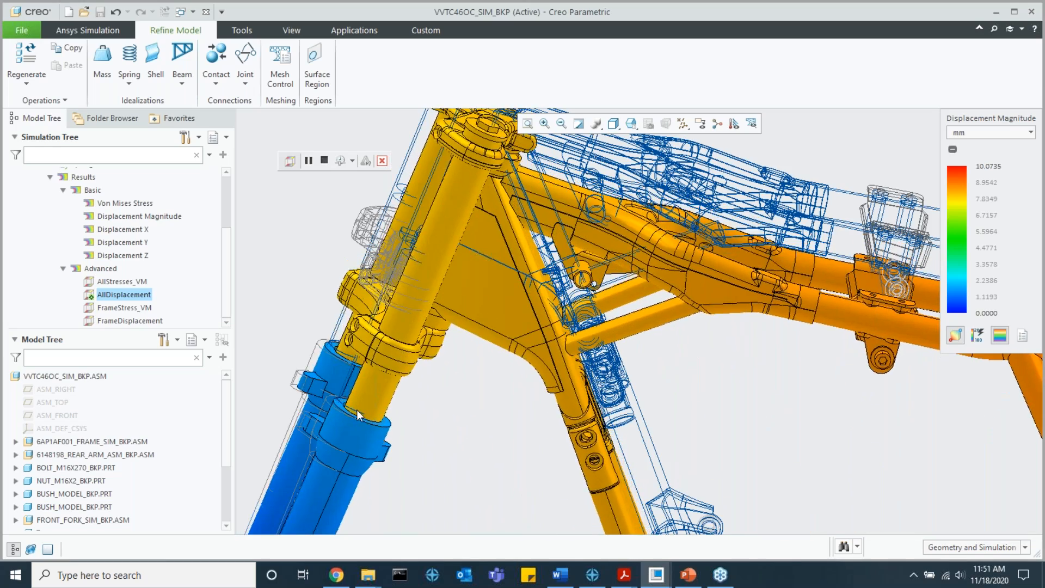
scroll(351, 446, "up", 8)
scroll(372, 416, "down", 3)
middle_click_drag(371, 412, 473, 344, "shift")
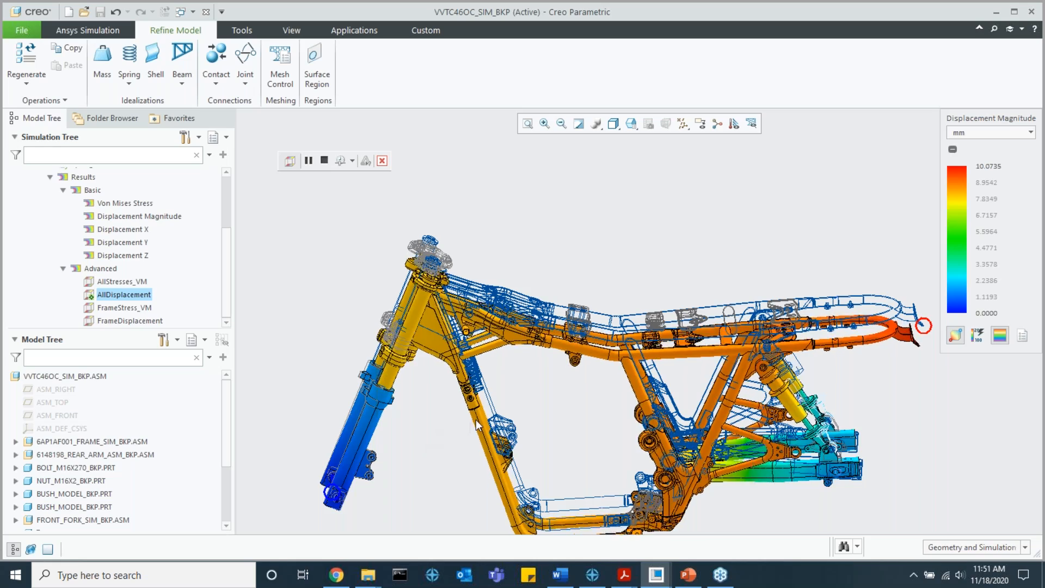
Step: Examine the animated displacement of the rear shocks, their lower mounts and the swing arm
scroll(773, 447, "down", 5)
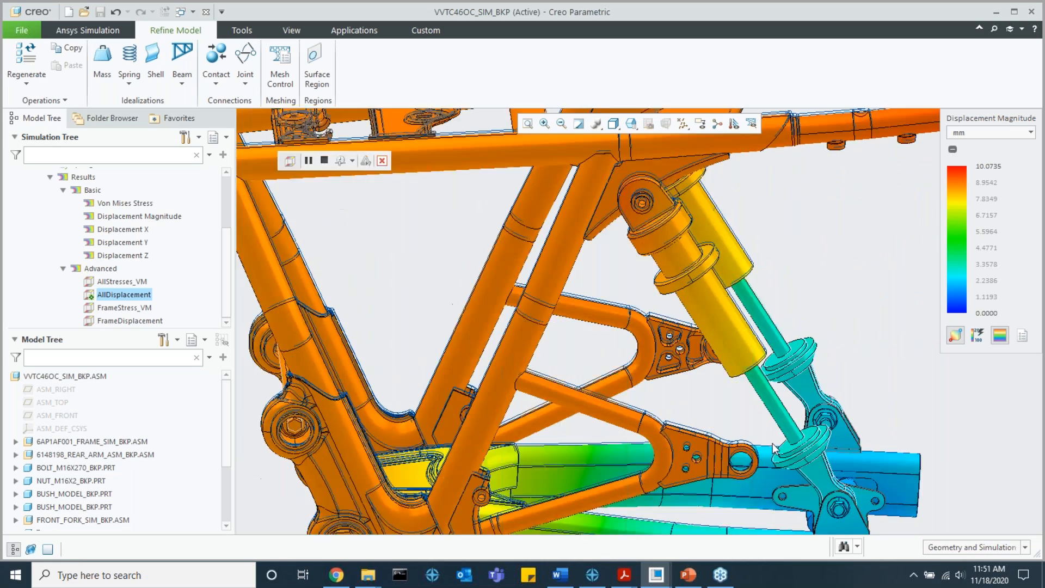
scroll(751, 424, "up", 5)
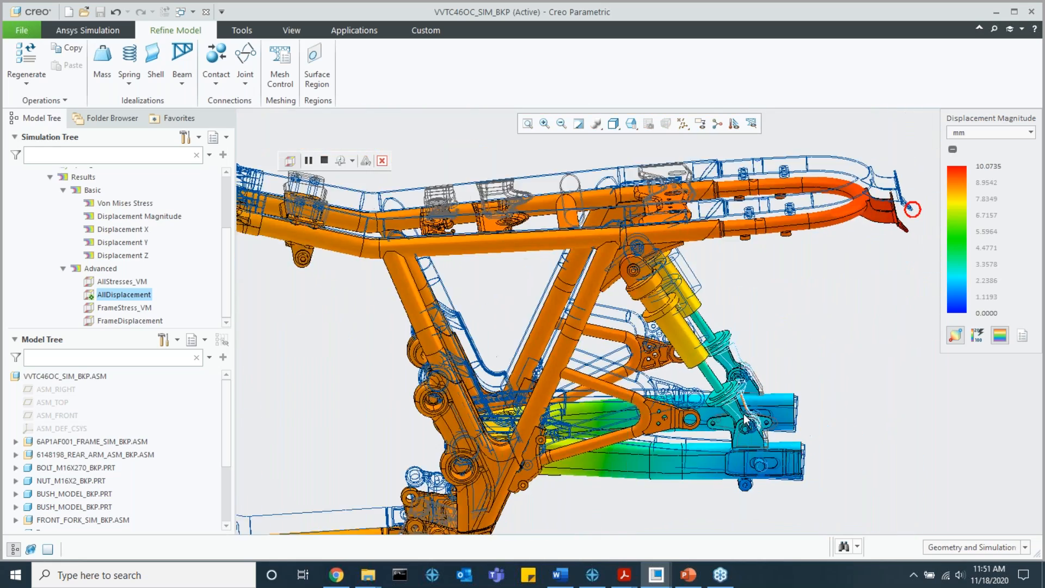
scroll(745, 419, "down", 4)
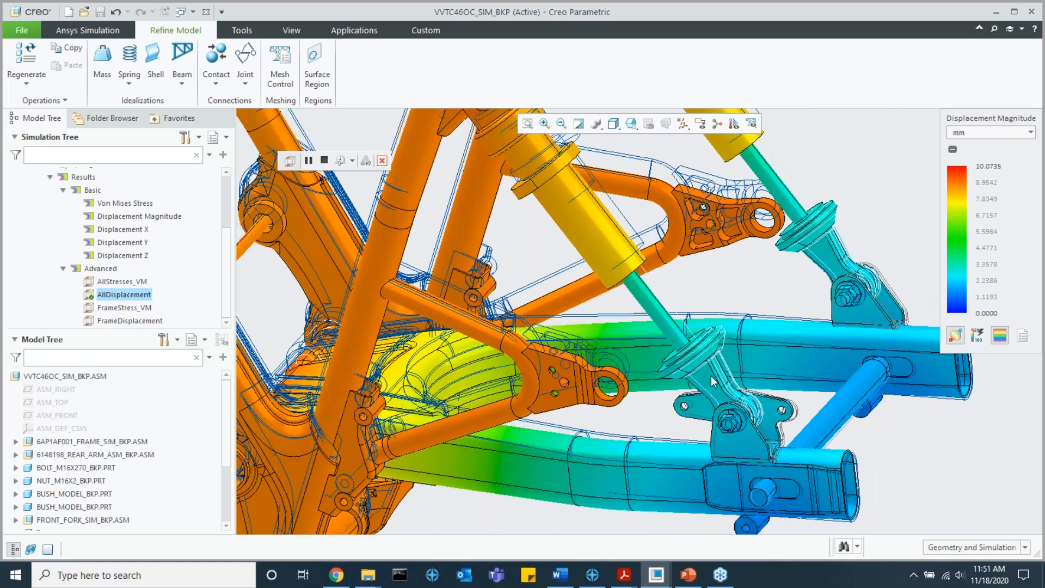
scroll(722, 389, "up", 4)
scroll(648, 356, "up", 3)
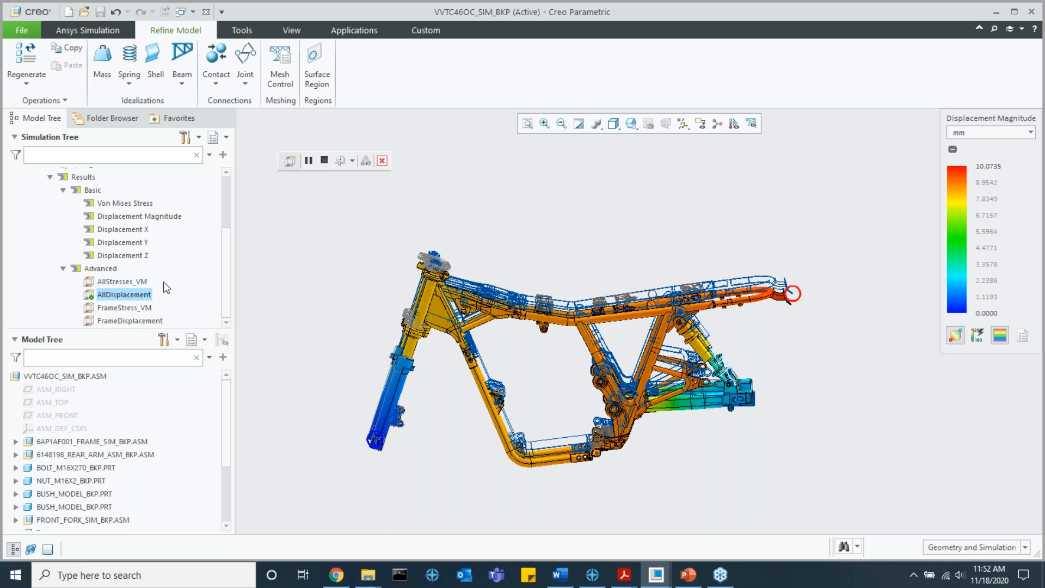
Step: Close the displayed result, launch AllDisplacement in an auxiliary window and view the deformed assembly at an angle
left_click(382, 161)
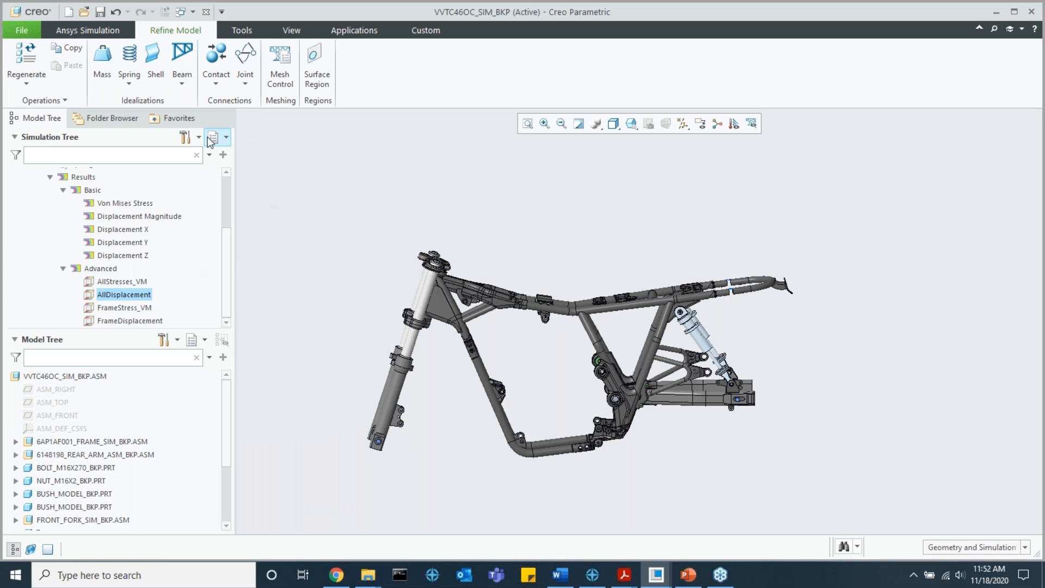
right_click(119, 309)
right_click(112, 297)
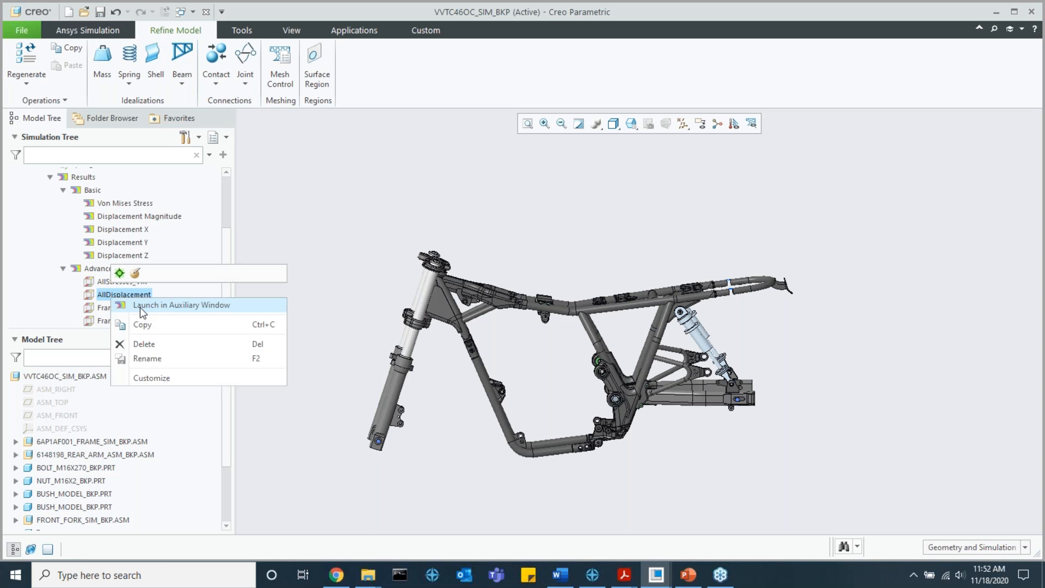
left_click(139, 305)
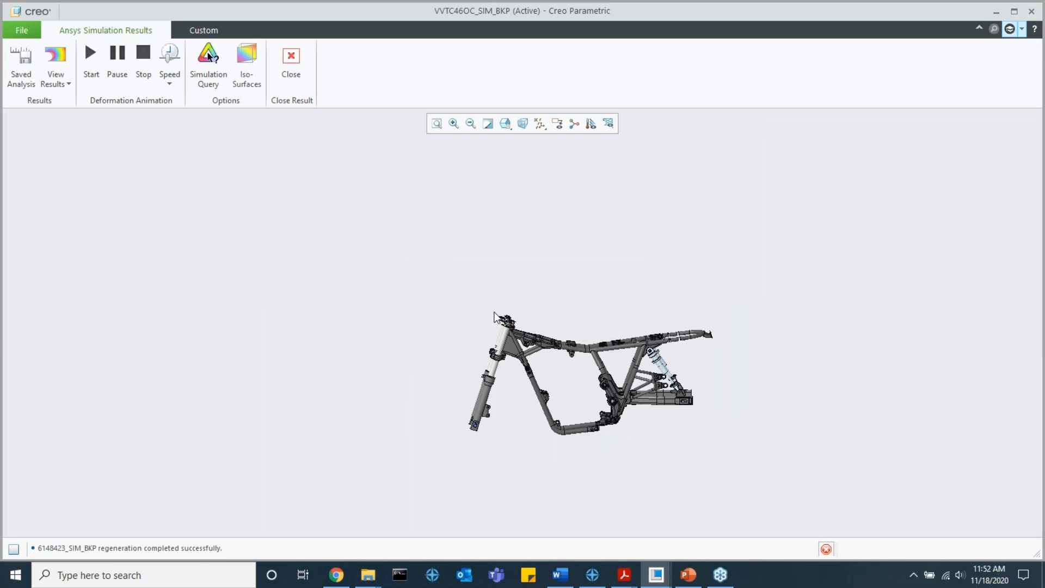
middle_click_drag(606, 351, 537, 344)
scroll(626, 363, "down", 3)
scroll(538, 344, "up", 2)
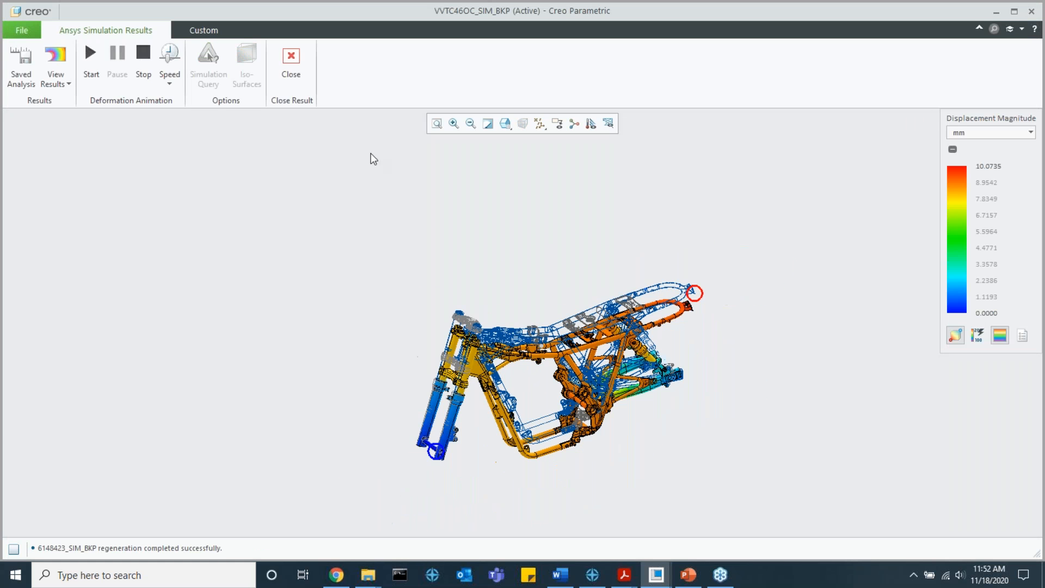
Step: Check the basic and advanced results available in the auxiliary results window, then close the window
left_click(60, 85)
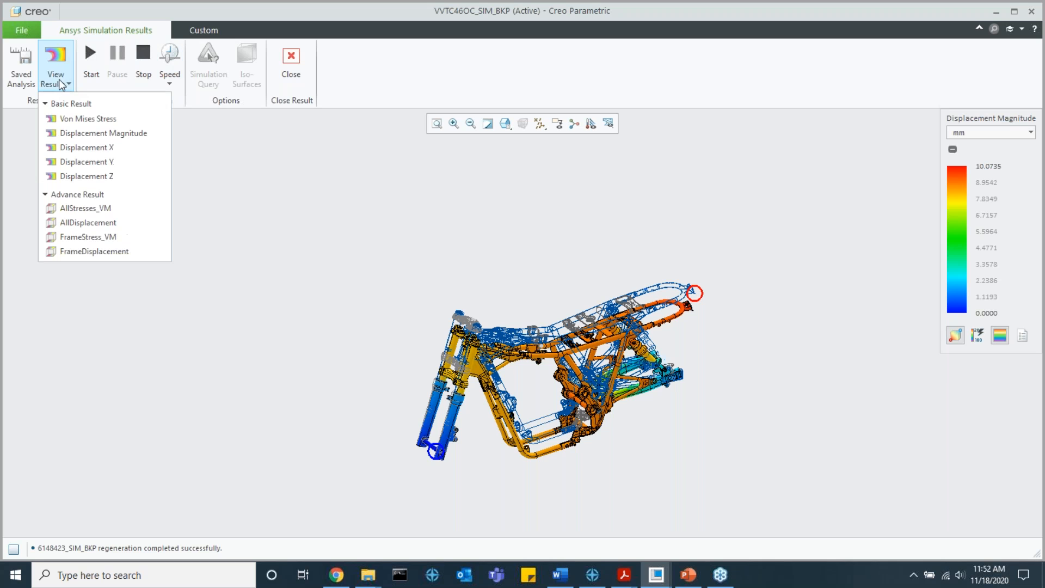
left_click(66, 69)
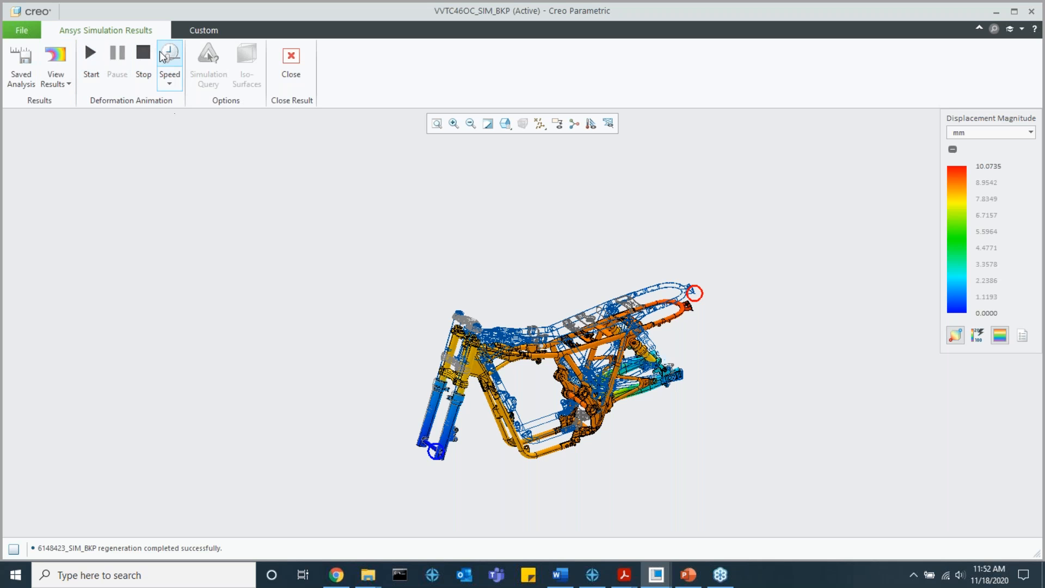
left_click(291, 63)
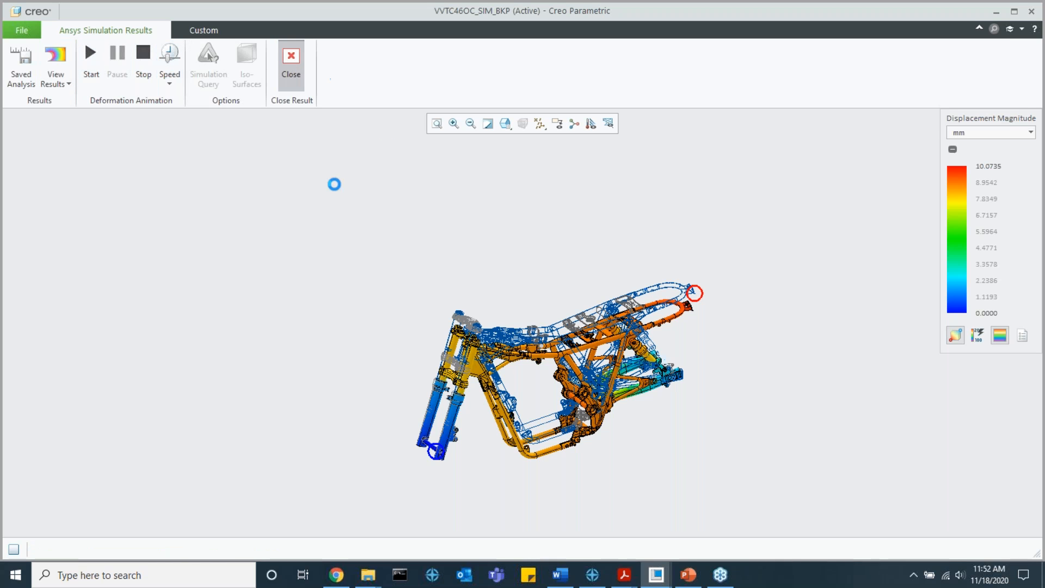
Step: Collapse the Basic, Advanced and Results branches of StructureStudy1 in the simulation tree
scroll(192, 269, "up", 3)
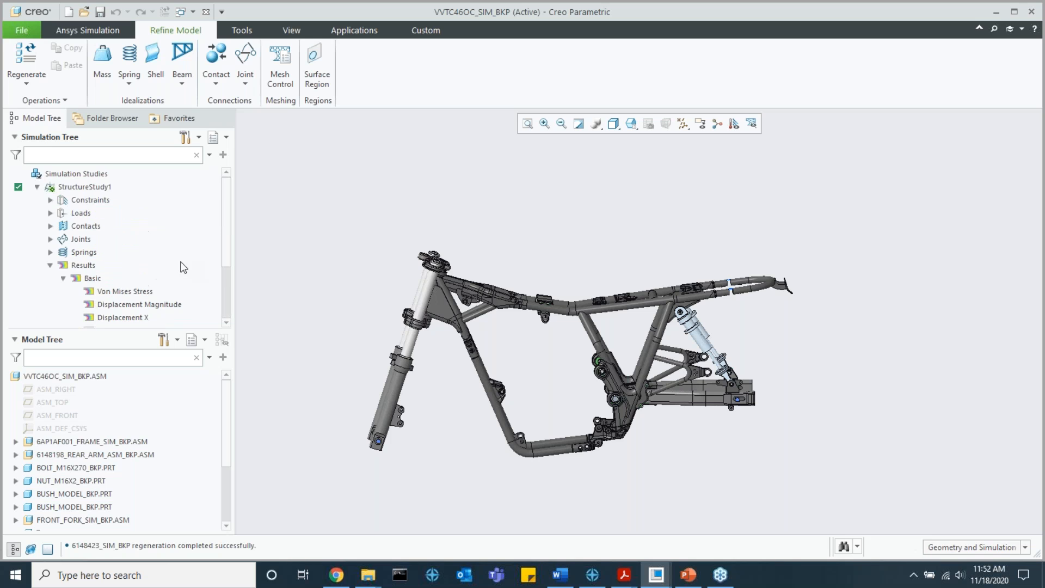
left_click(64, 279)
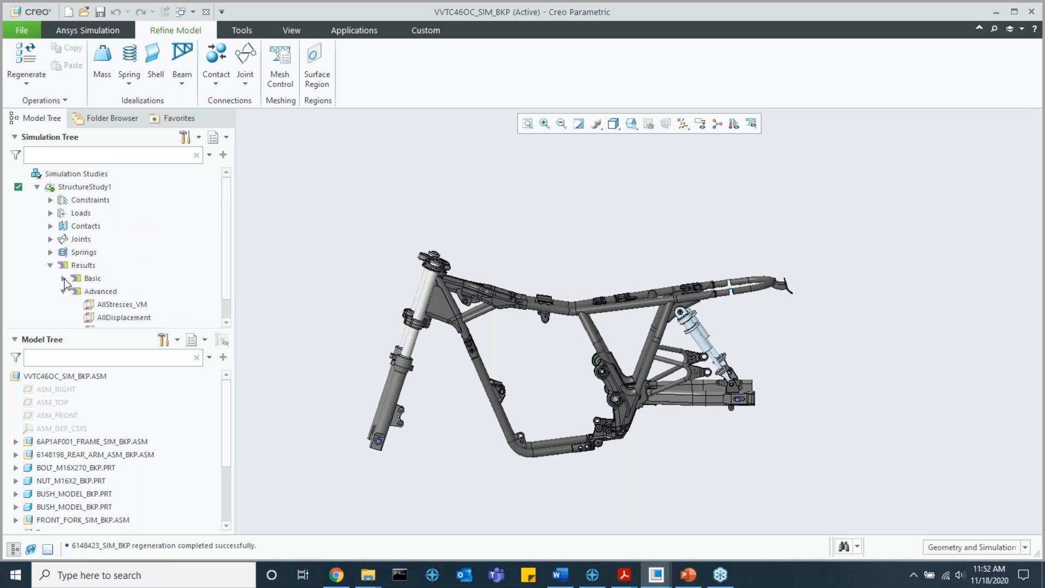
left_click(61, 290)
left_click(50, 265)
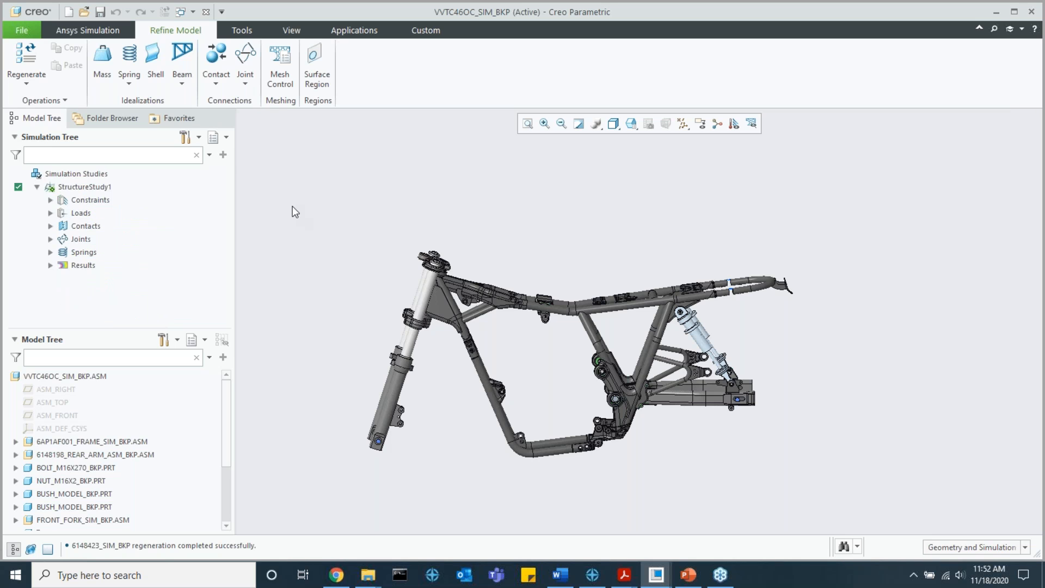
Step: Show the whole assembly at an angle with the main Ansys Simulation commands, and exit the simulation environment
left_click(91, 30)
scroll(499, 158, "down", 3)
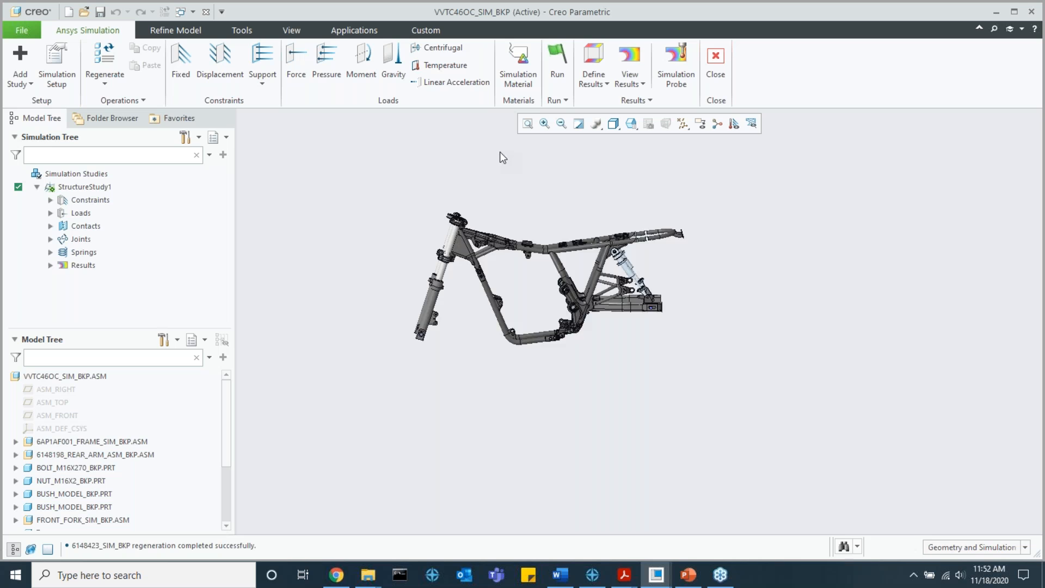
middle_click_drag(463, 181, 528, 227)
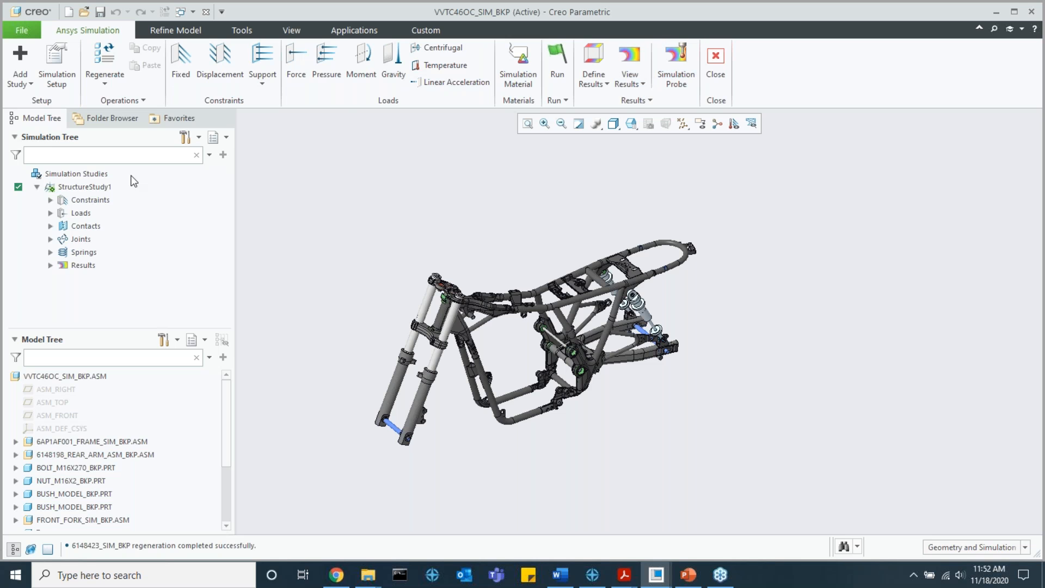
left_click(50, 266)
scroll(361, 236, "down", 3)
scroll(693, 198, "up", 4)
left_click(715, 60)
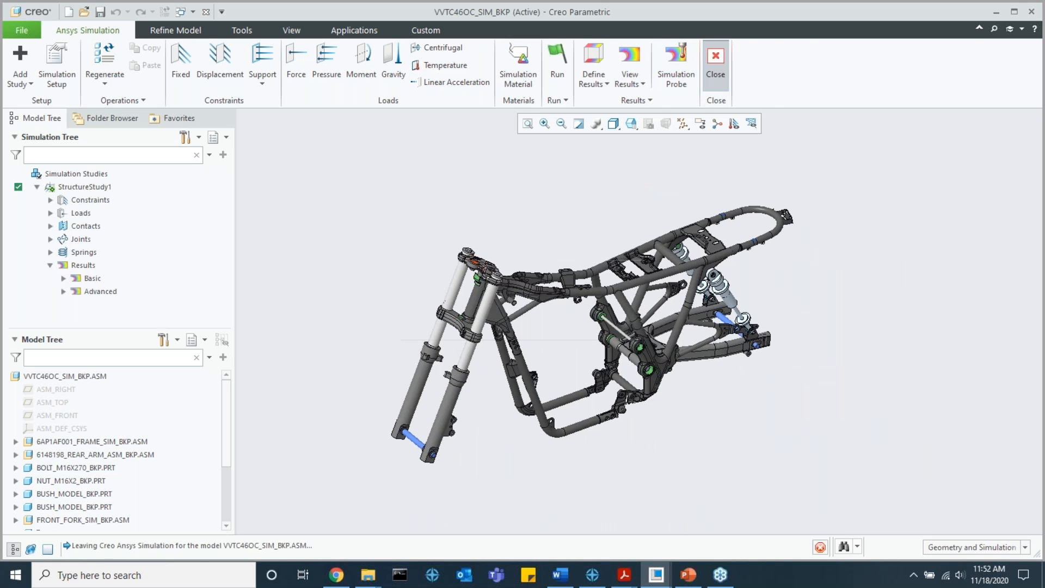
Step: Switch to the Creo Ansys Simulation presentation in PowerPoint, start the slide show from the DEMO slide and advance one slide
left_click(690, 578)
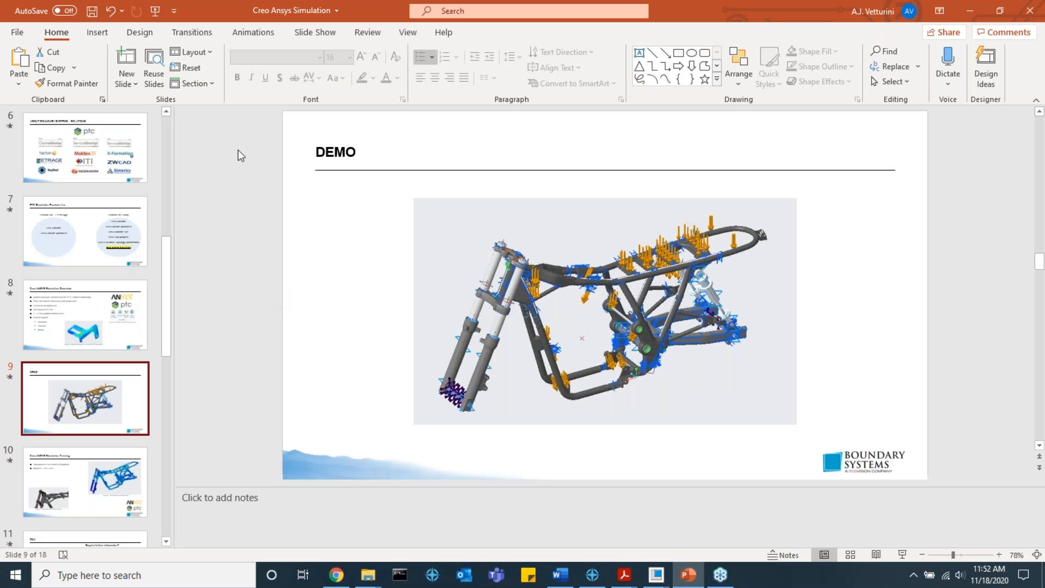
left_click(174, 11)
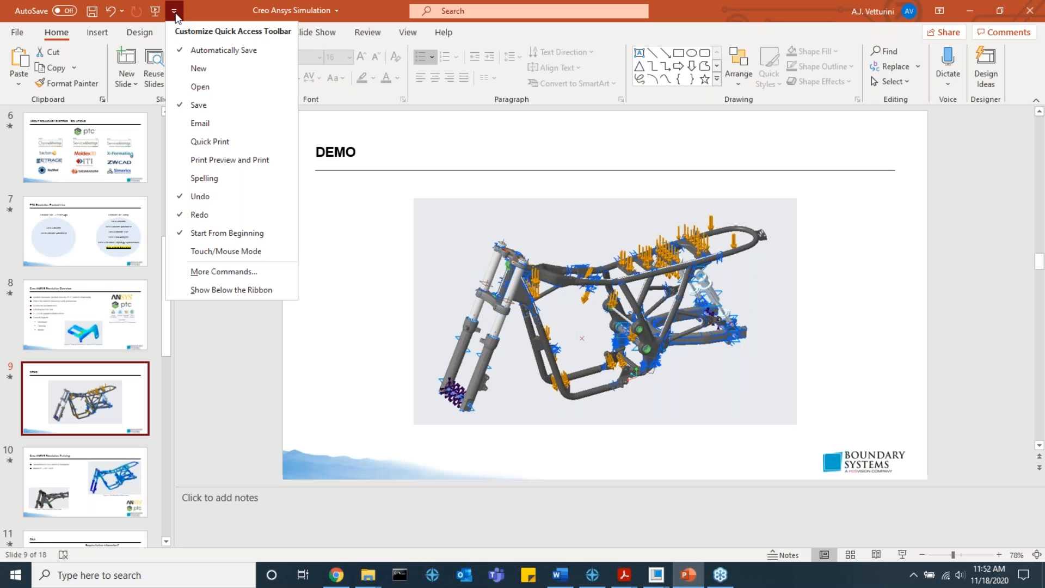
left_click(175, 12)
left_click(305, 33)
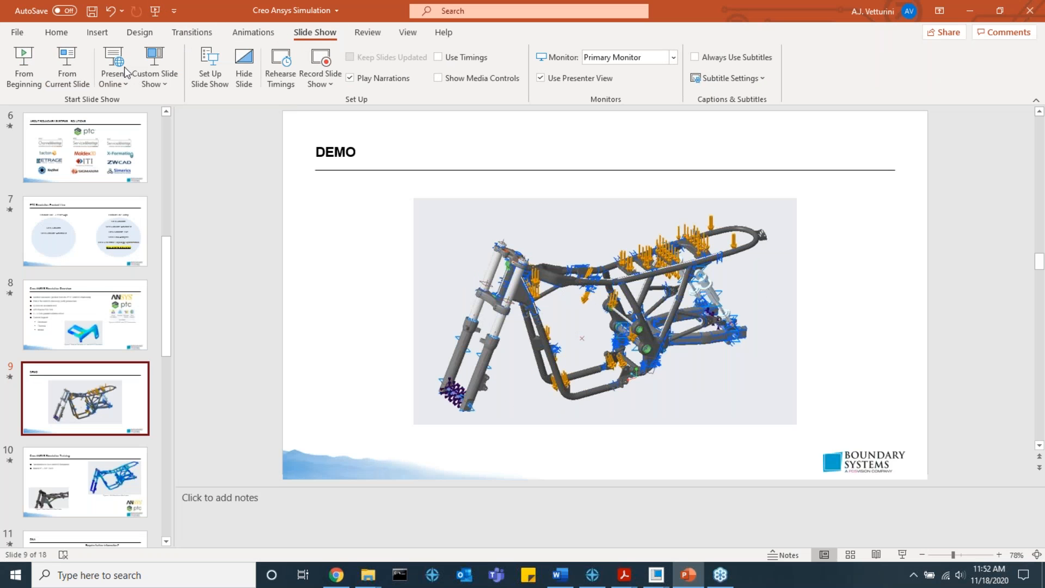
left_click(66, 71)
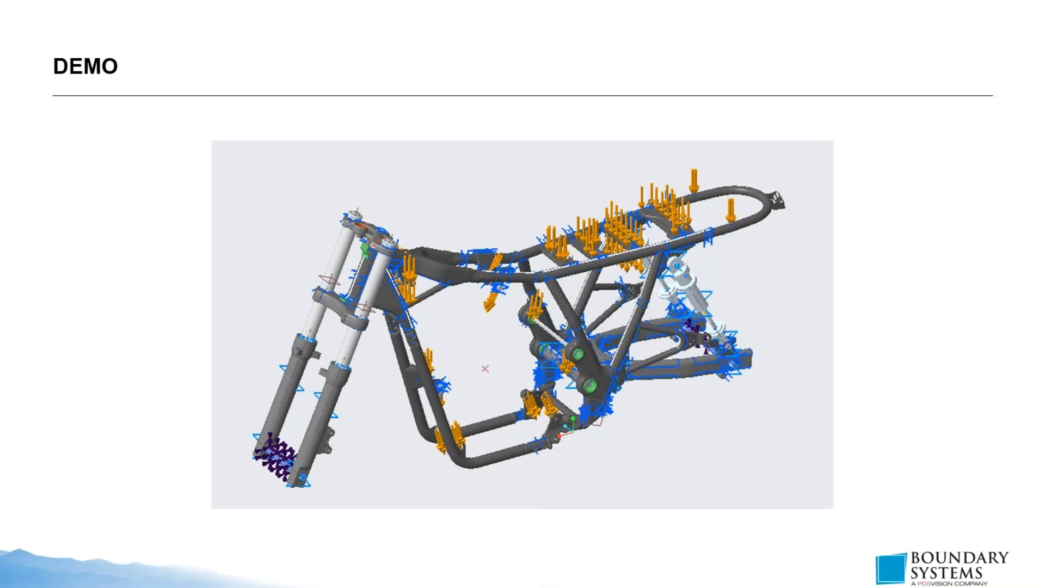
left_click(613, 295)
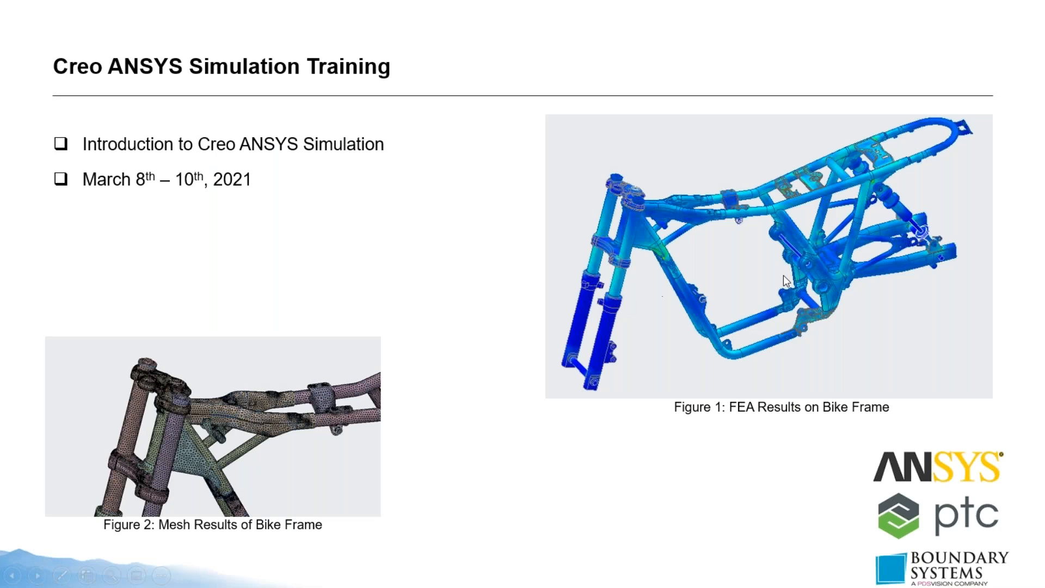
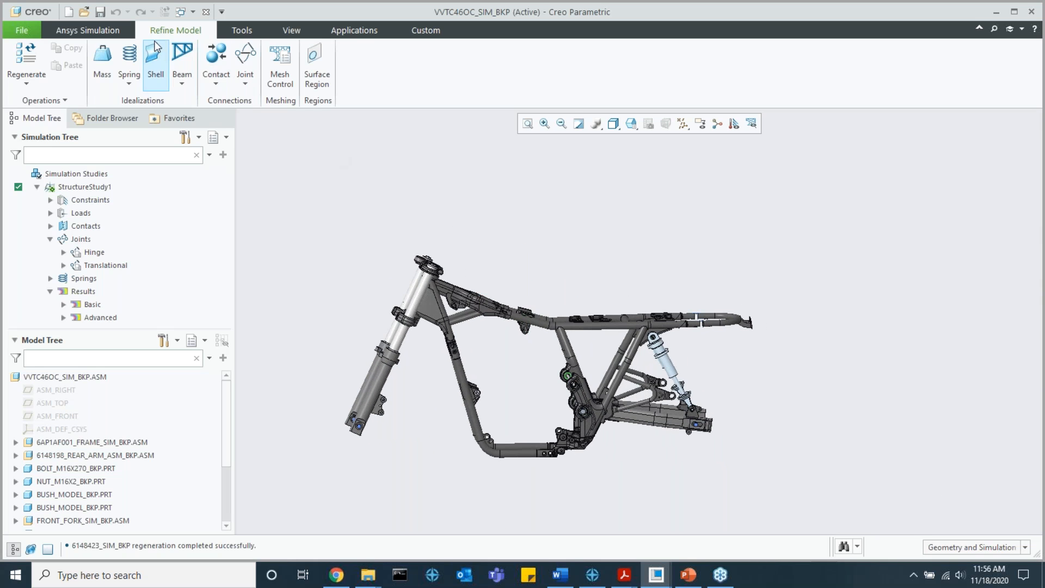
Step: Check the translation and rotation options for a new displacement constraint on the motorcycle frame, then close the definition without creating one
left_click(106, 29)
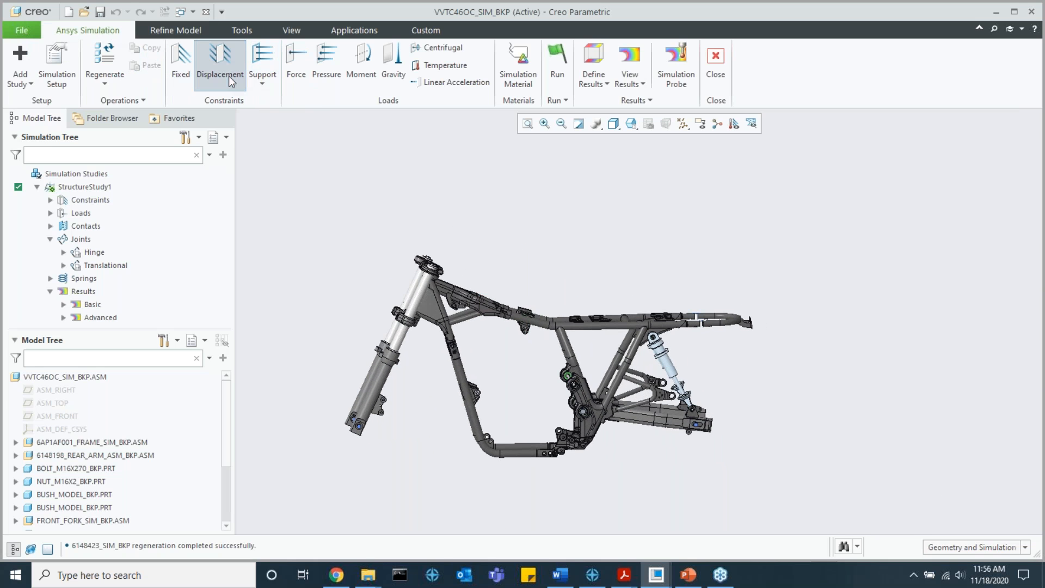
left_click(228, 76)
scroll(453, 316, "up", 2)
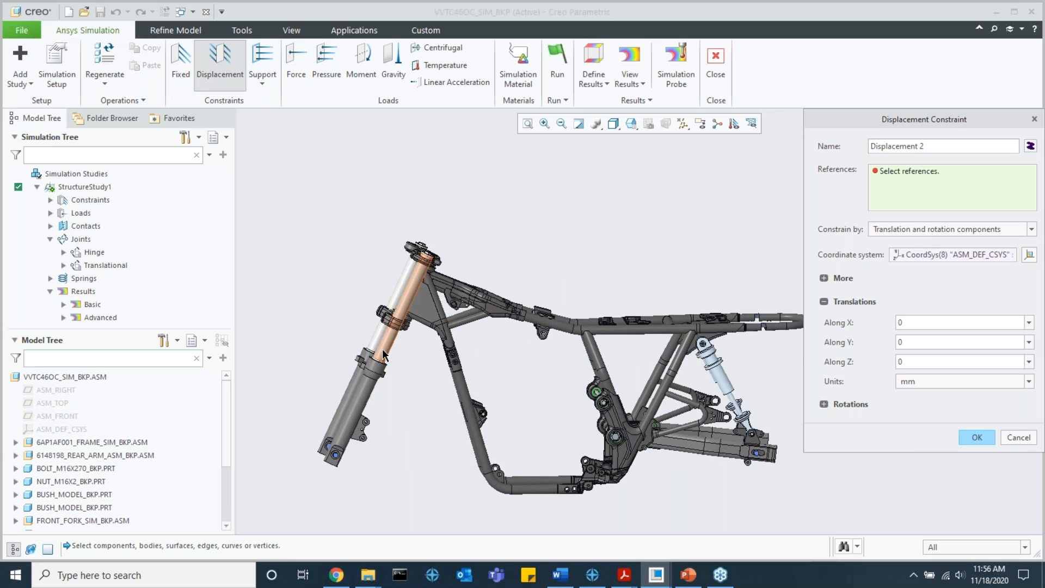
scroll(379, 351, "up", 5)
middle_click_drag(395, 348, 448, 320, "shift")
scroll(427, 338, "down", 8)
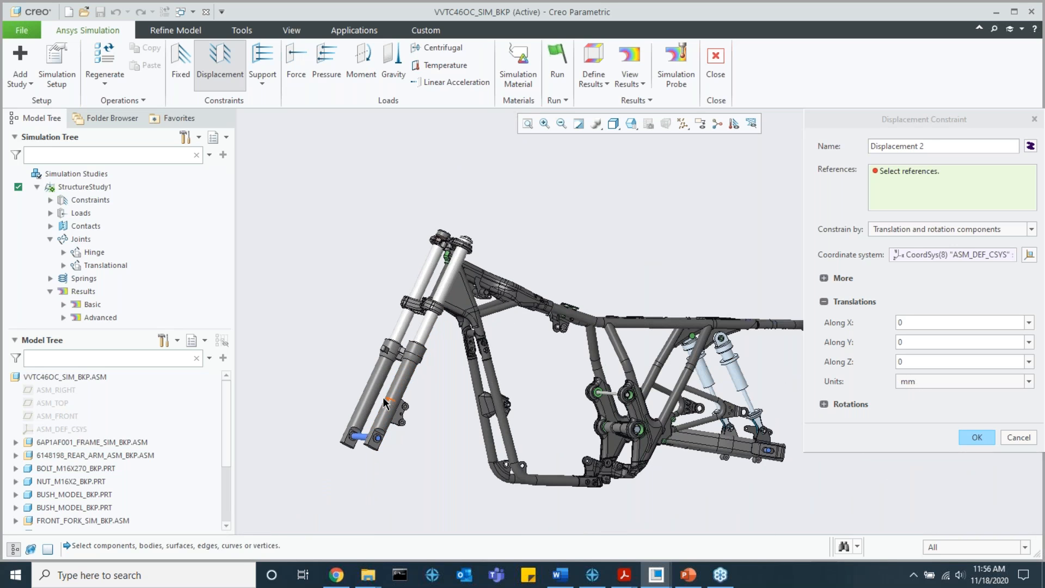
left_click(1017, 436)
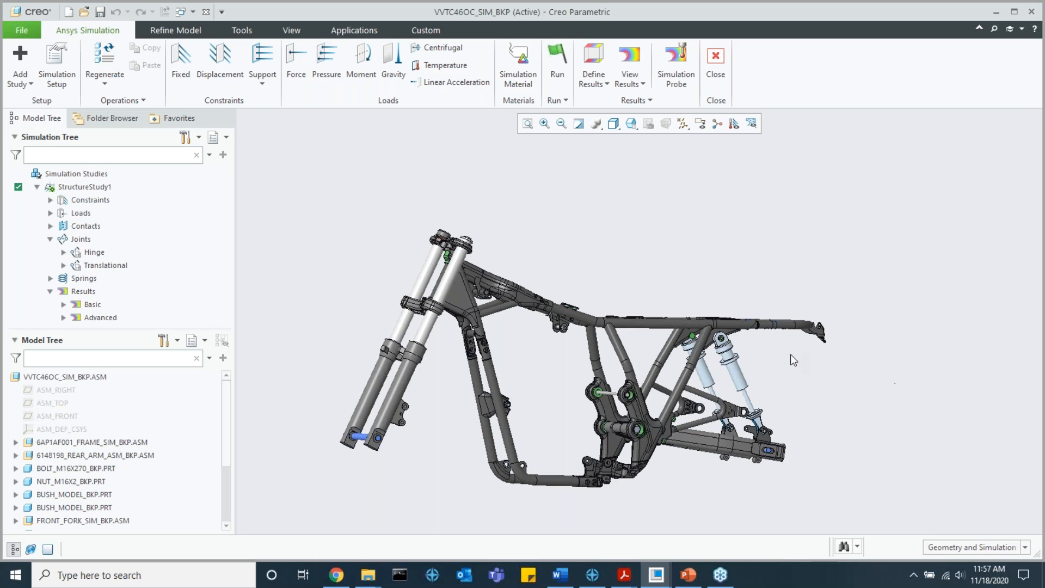
middle_click_drag(783, 364, 759, 373)
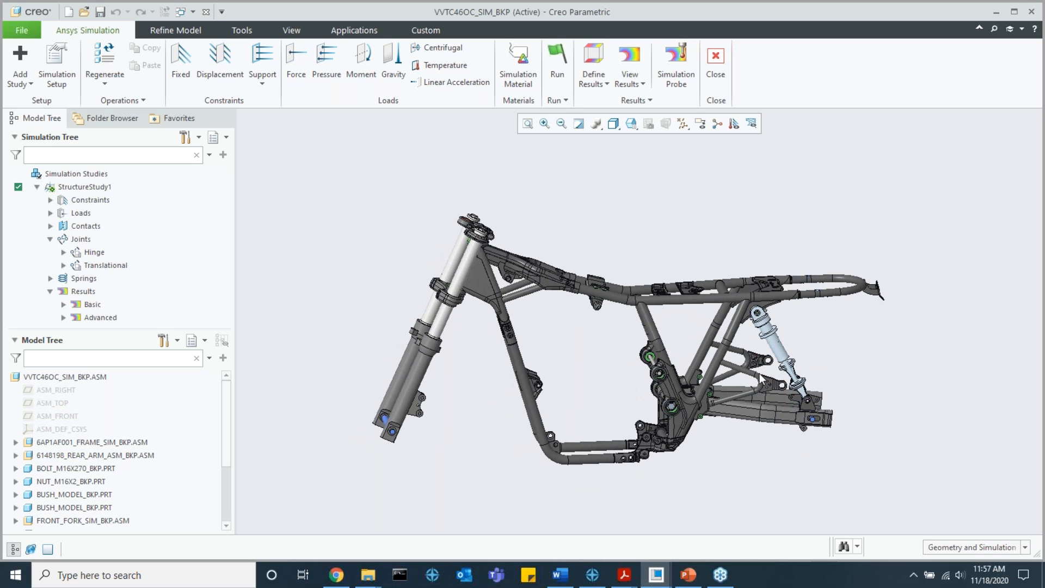
middle_click_drag(580, 341, 610, 326)
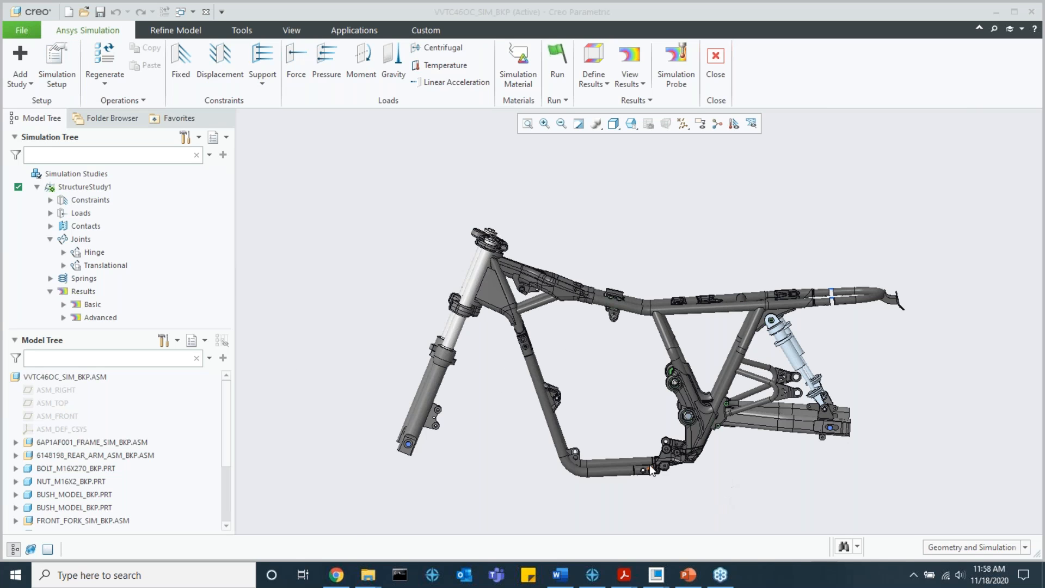
Step: Check the file type offered for saving the simulation data as a Creo Ansys project, then leave without exporting
left_click(16, 29)
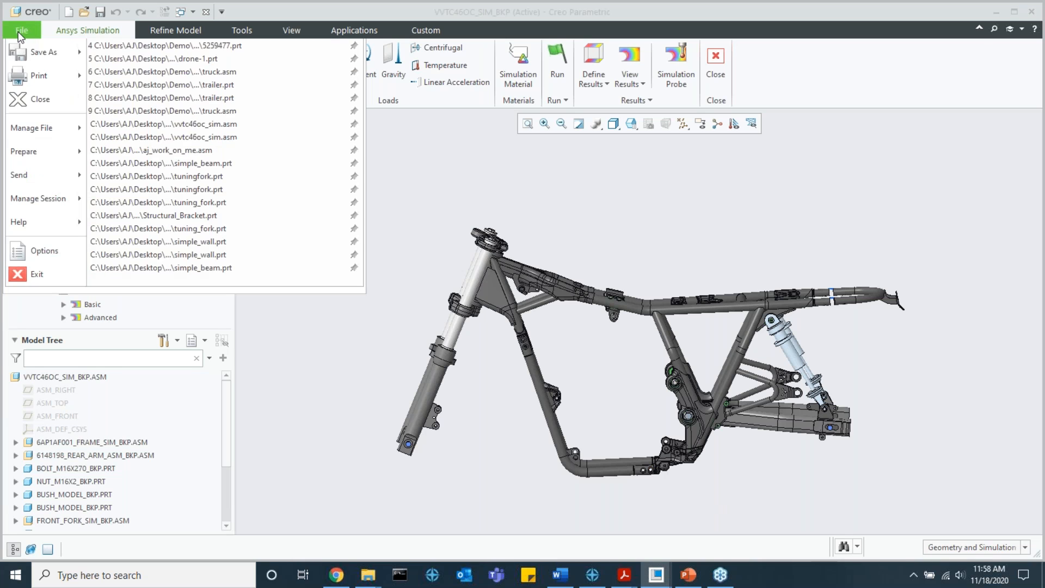
mouse_move(38, 125)
left_click(159, 153)
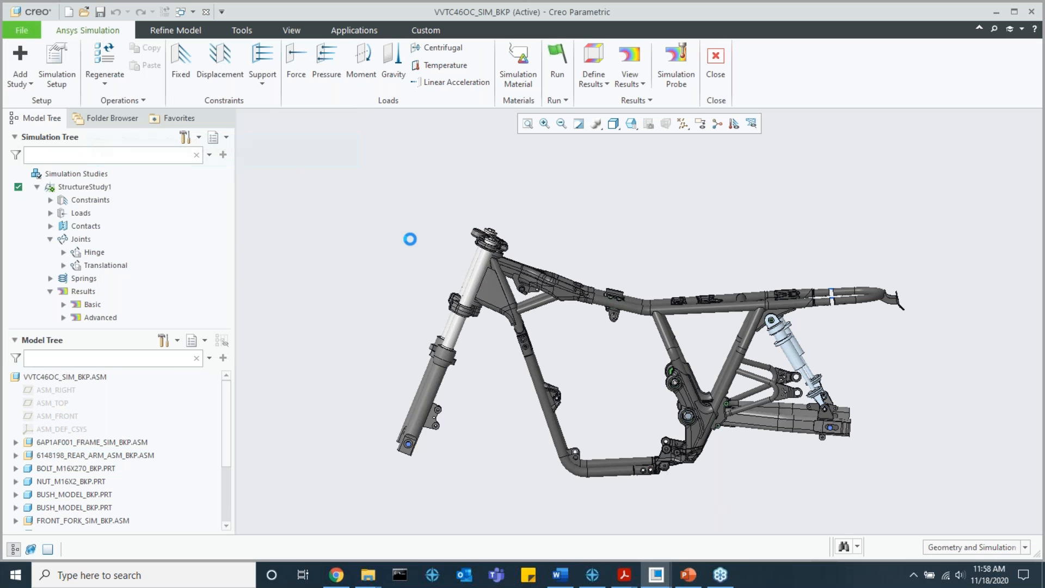
left_click(750, 434)
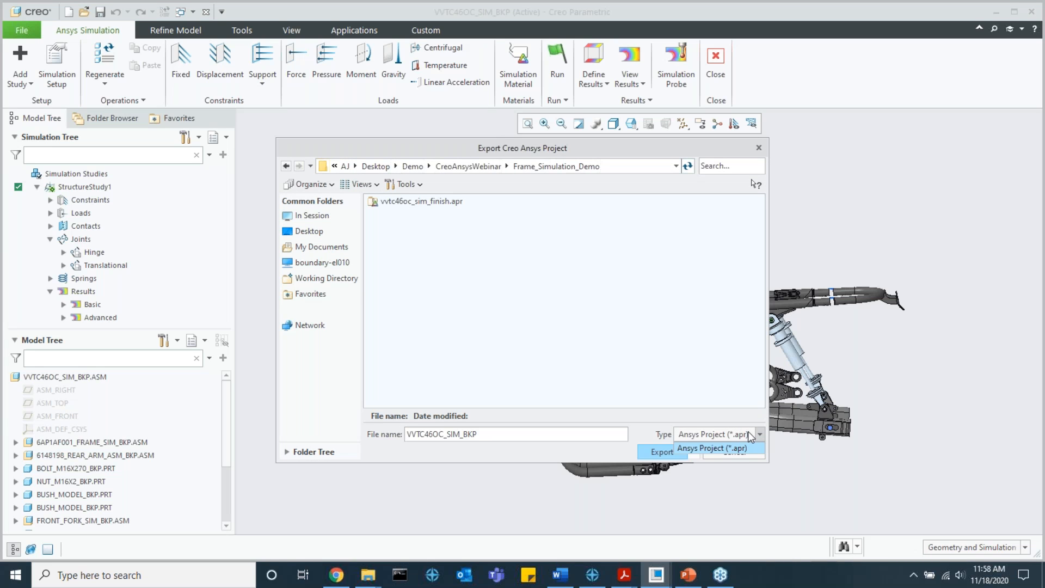
left_click(767, 441)
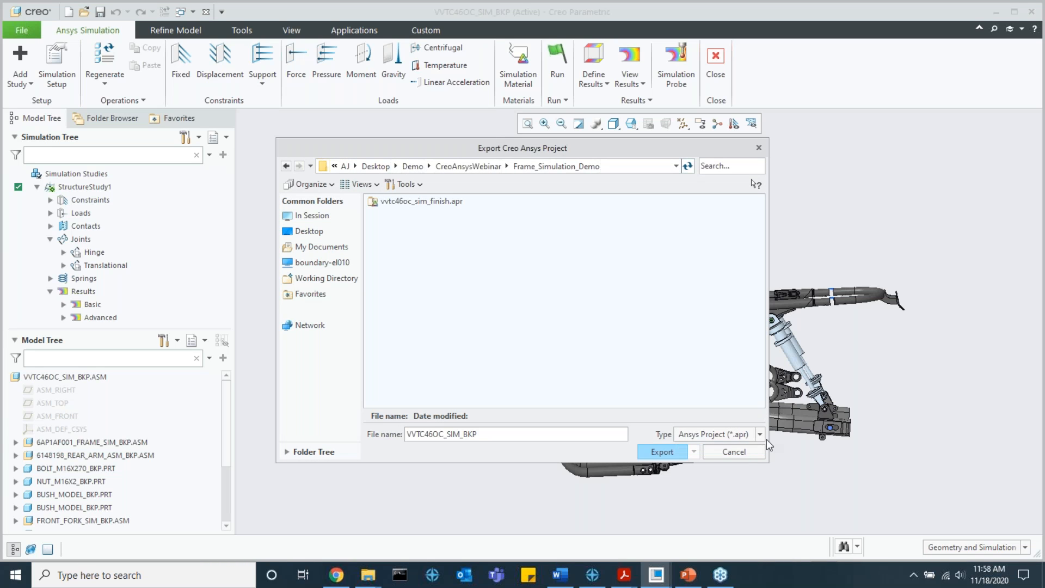
left_click(750, 456)
Step: Check the file type offered for exporting the study to ANSYS Mechanical format, then leave without exporting
left_click(25, 25)
mouse_move(33, 123)
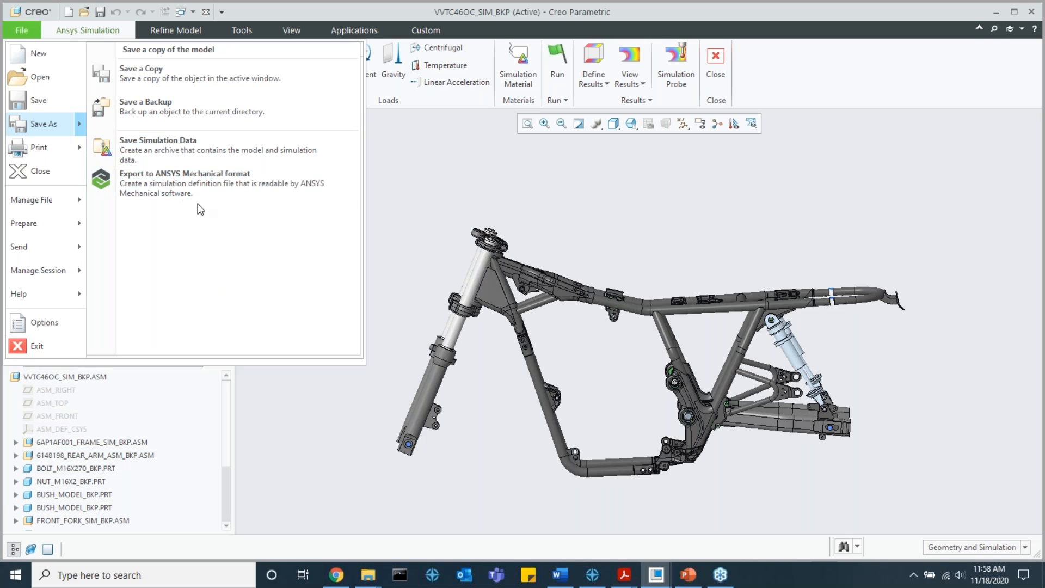
left_click(218, 188)
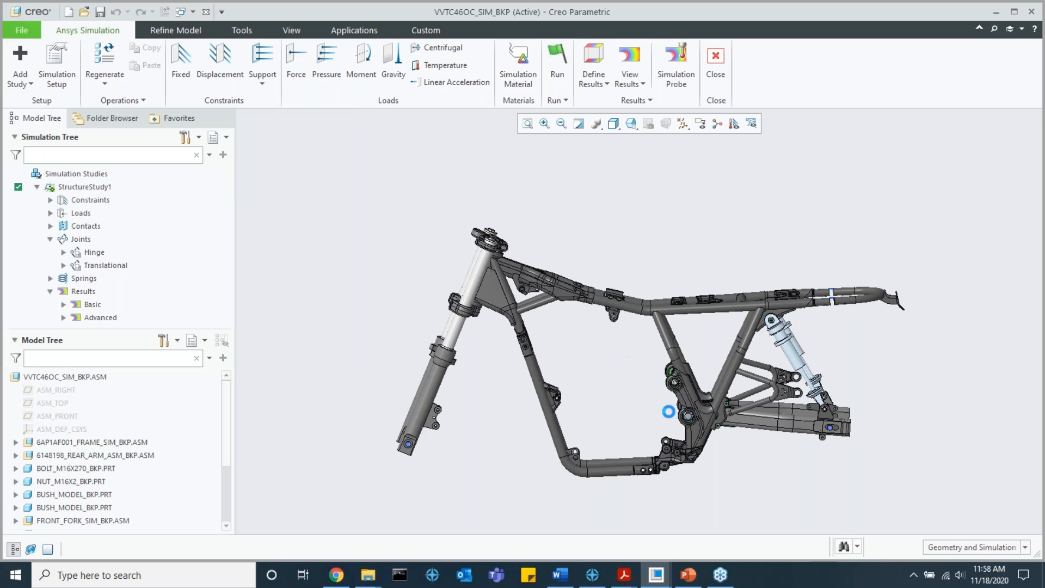
left_click(733, 438)
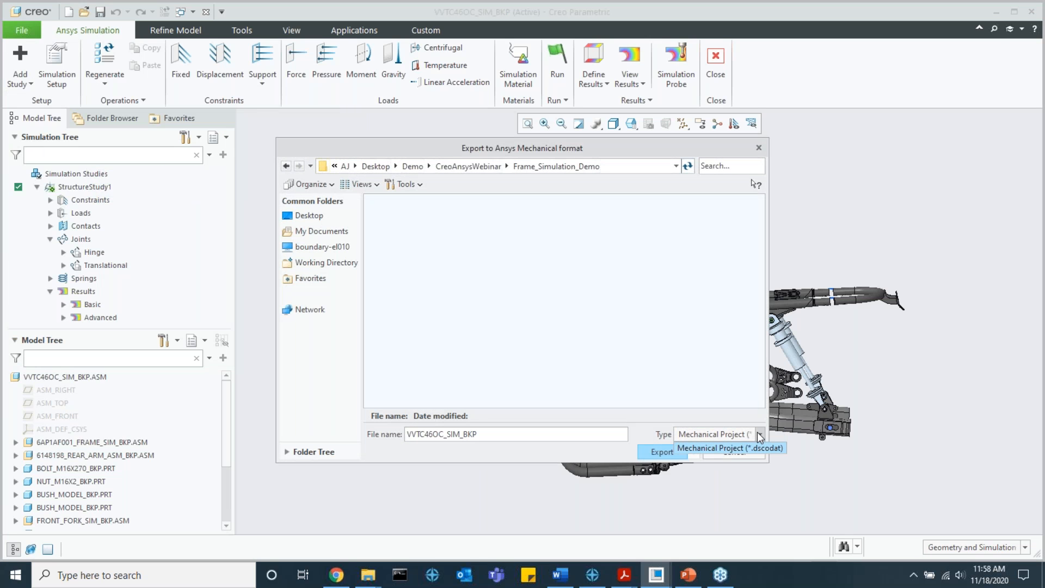
left_click(754, 451)
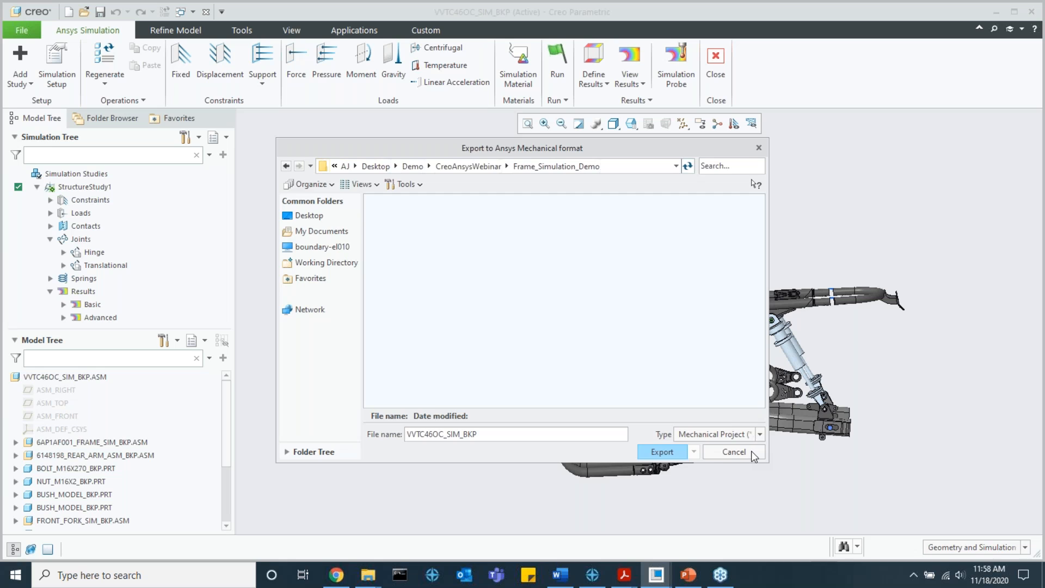
left_click(751, 452)
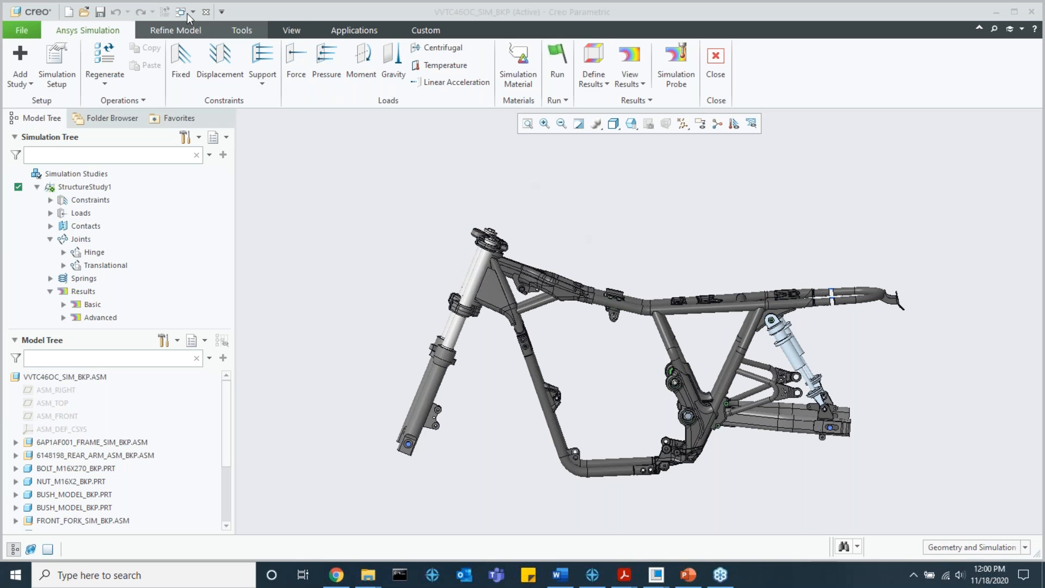
Step: Switch to the 5259477 sheet metal part, enter Ansys Simulation and select the loaded top face of the bracket
mouse_move(653, 563)
left_click(714, 523)
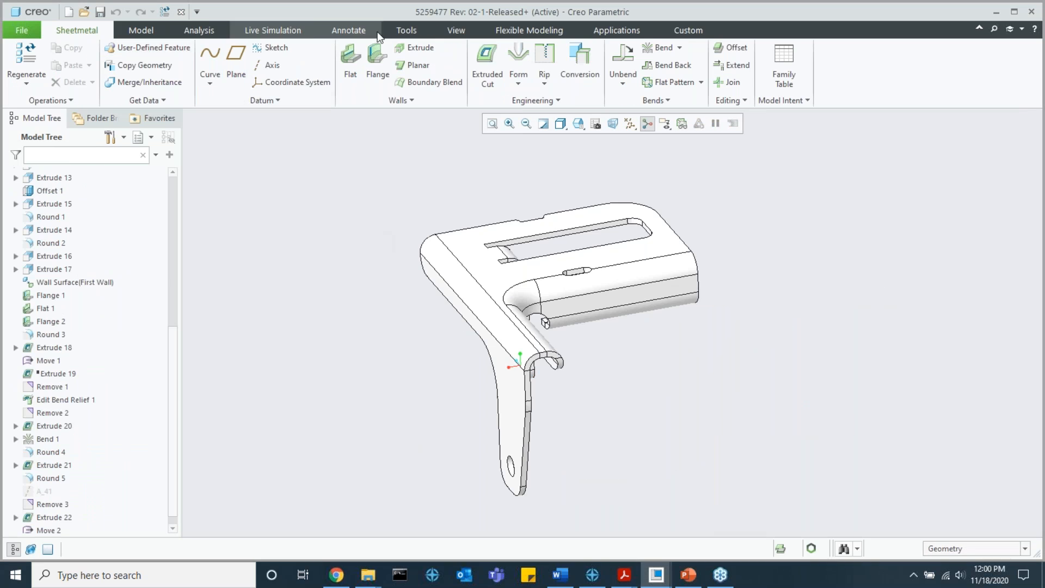
left_click(615, 31)
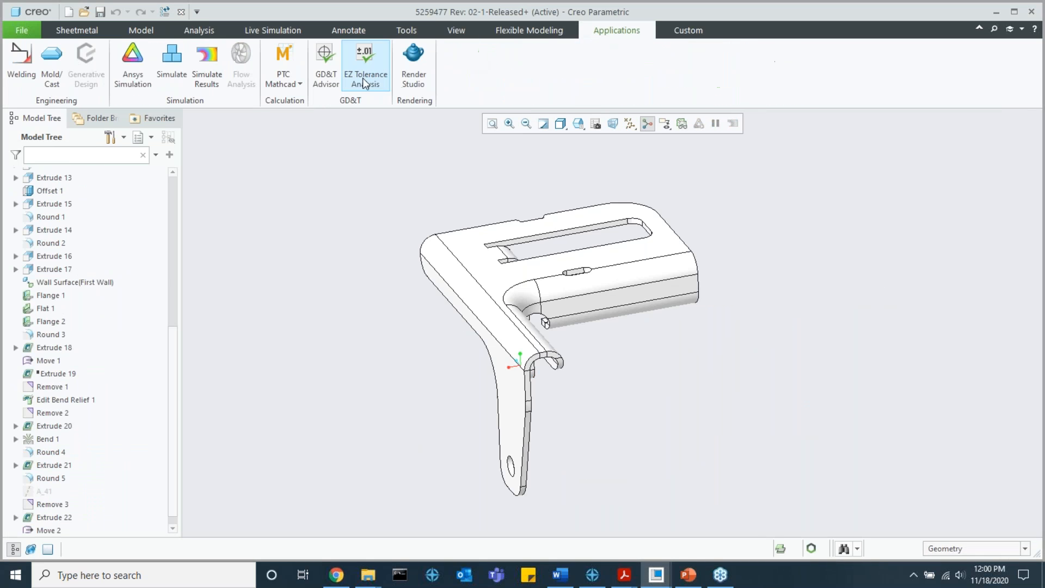
left_click(133, 63)
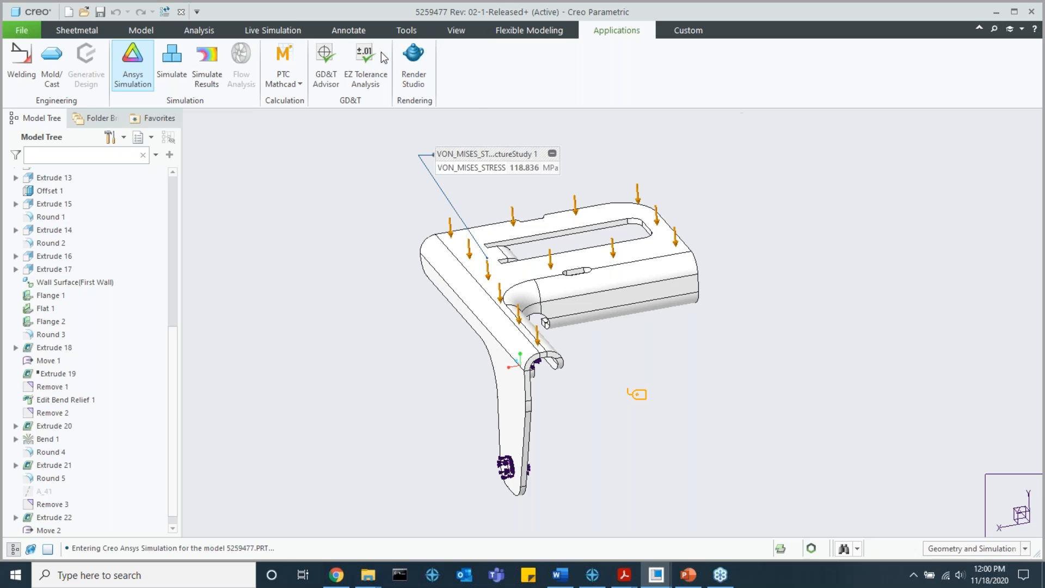
left_click(469, 255)
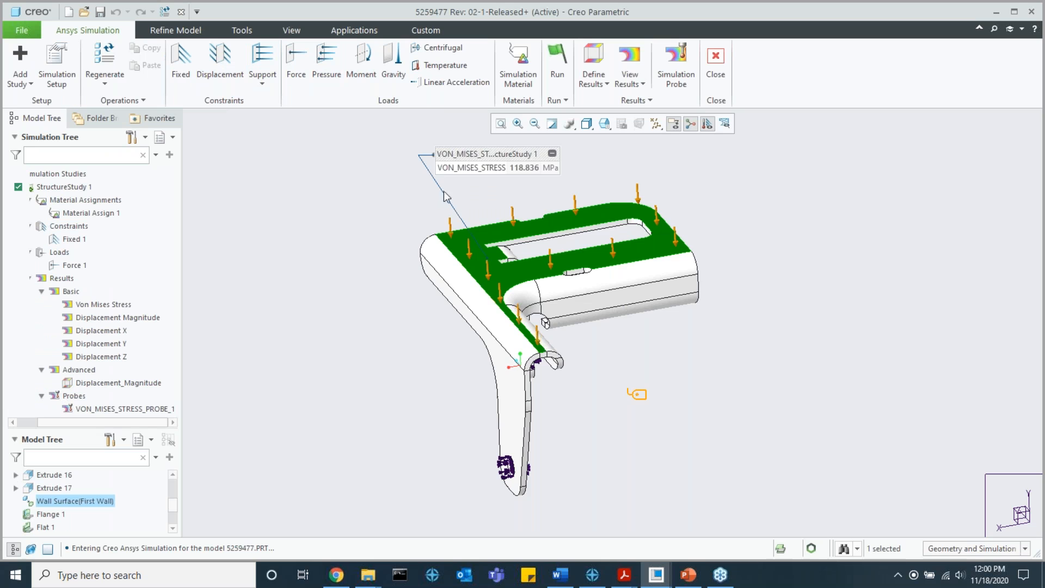
middle_click_drag(496, 251, 471, 294, "shift")
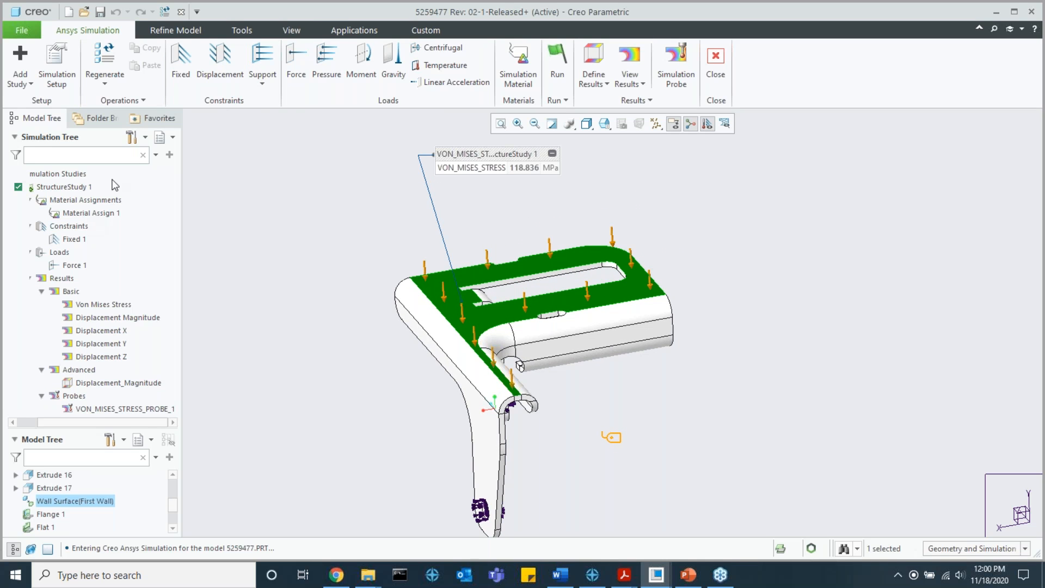
Step: Start a surface region and define its internal sketch on the bracket's flat top face
left_click(192, 30)
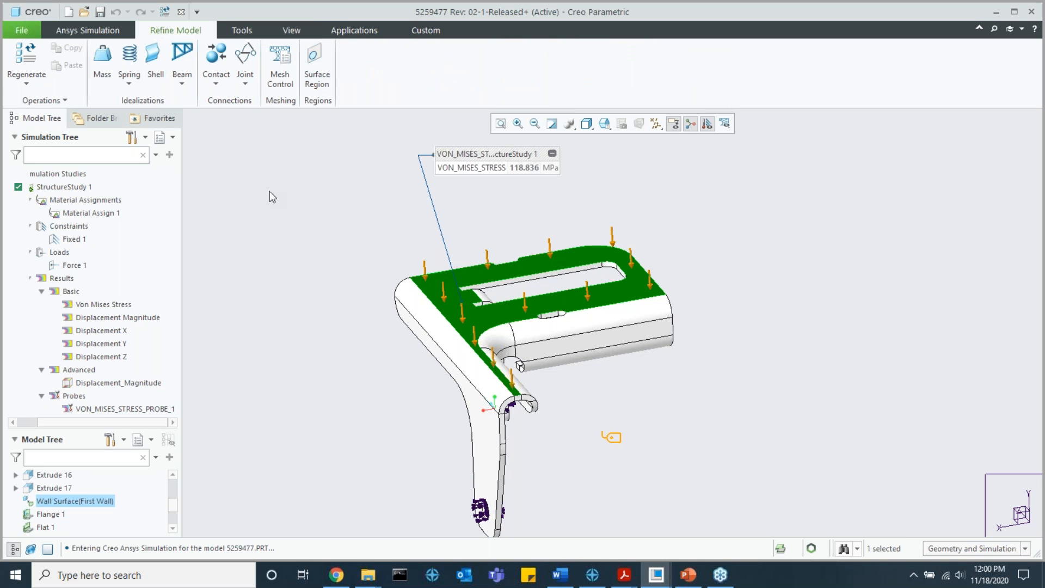
left_click(315, 60)
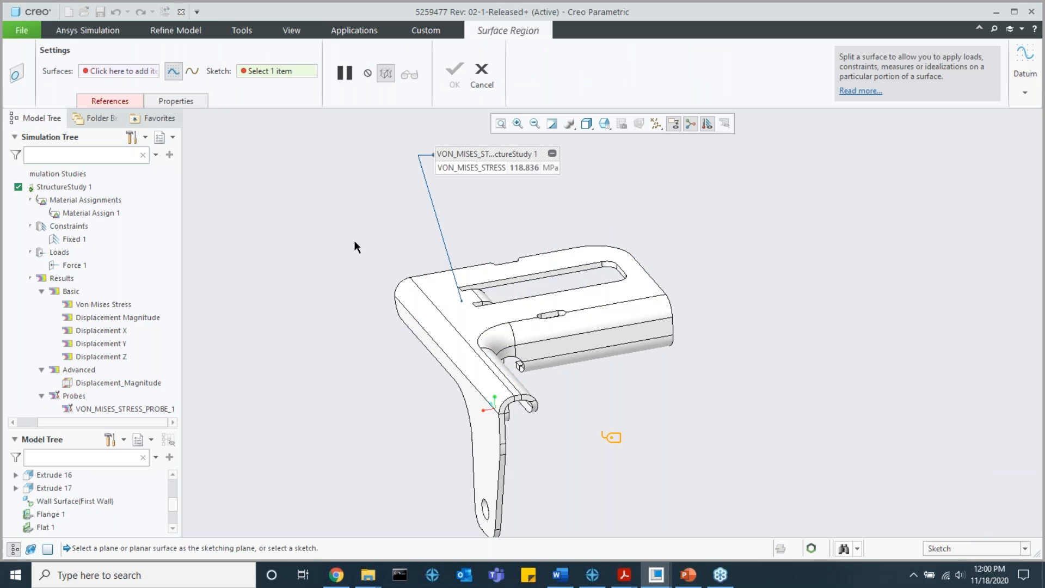
left_click(109, 100)
left_click(190, 167)
left_click(459, 319)
middle_click(605, 382)
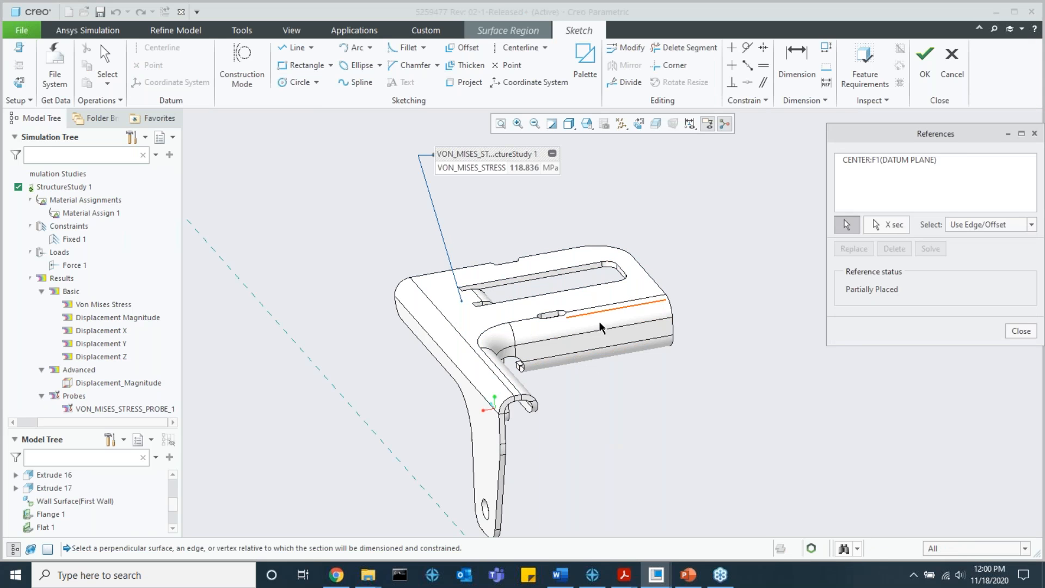
Step: Add a bend edge and a wall surface as sketch references, and sketch a circle about 13 mm in diameter near the top face's corner
scroll(479, 305, "up", 3)
left_click(453, 266)
left_click(674, 298)
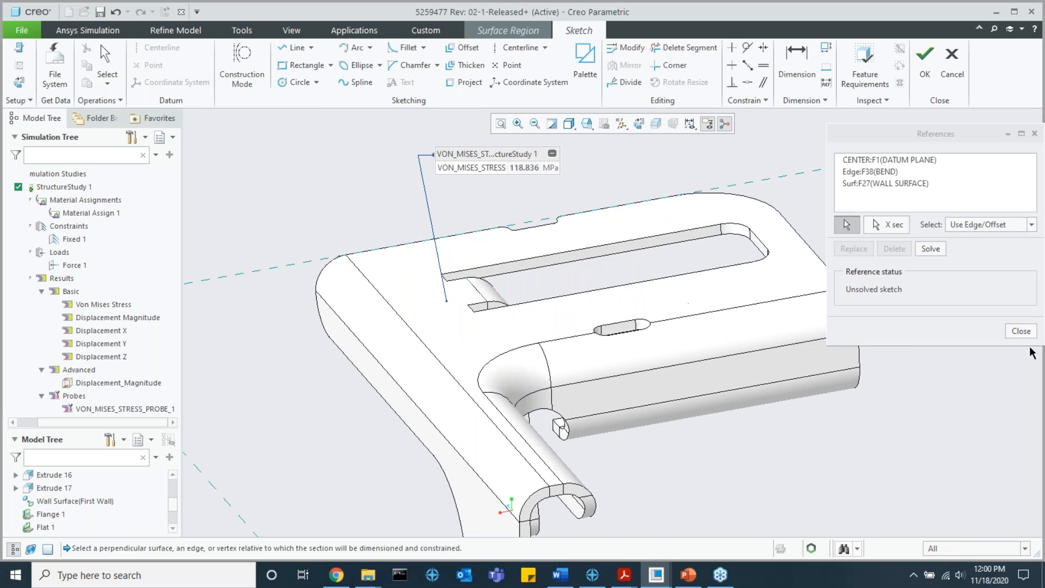
left_click(1021, 331)
left_click(294, 81)
left_click(408, 267)
left_click(426, 279)
middle_click(483, 266)
scroll(483, 265, "down", 1)
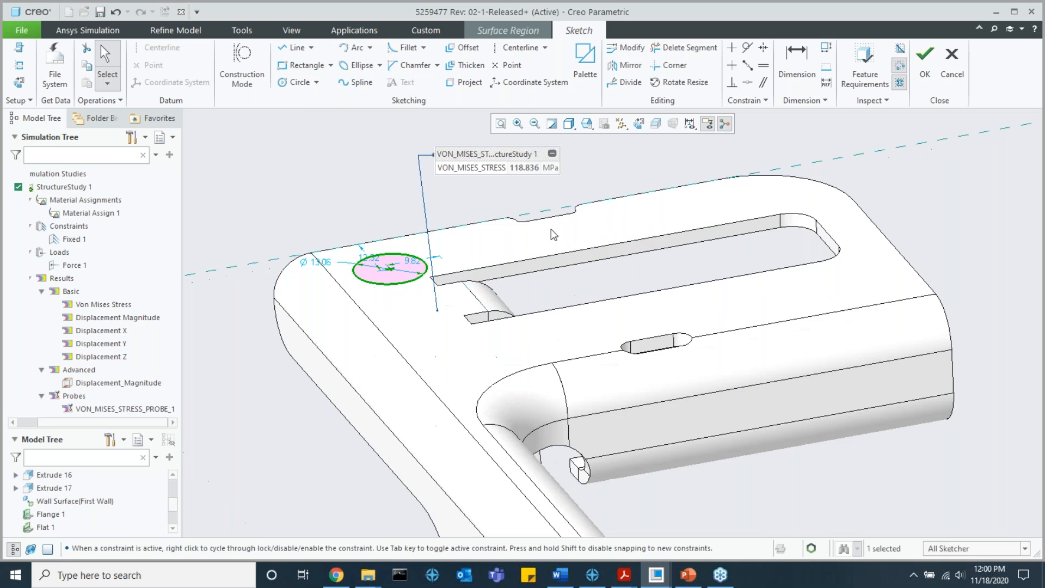
Step: Finish the sketch and split the bracket's top face with the circle to complete the surface region
left_click(923, 77)
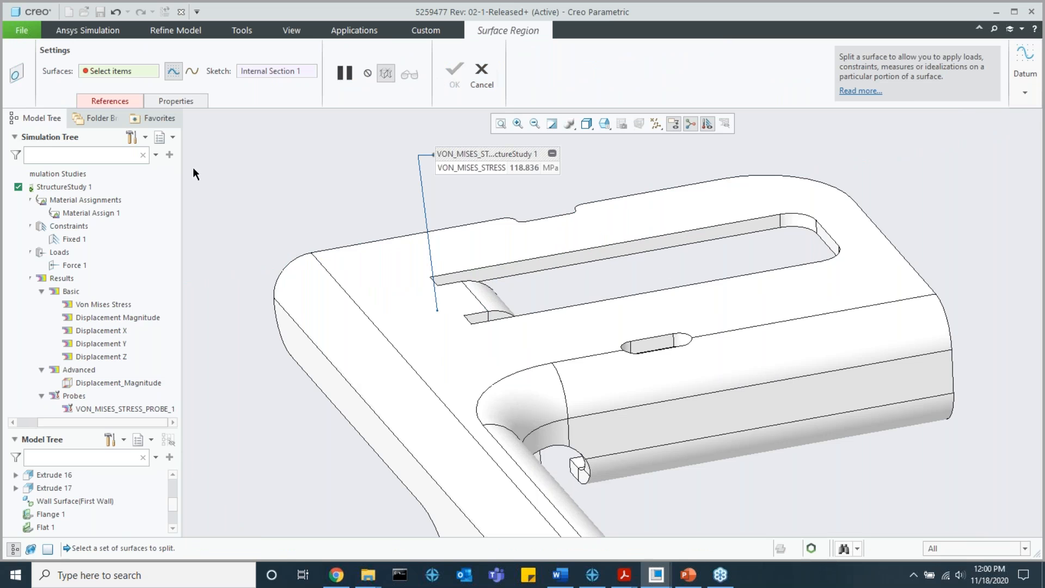
left_click(376, 257)
left_click(452, 72)
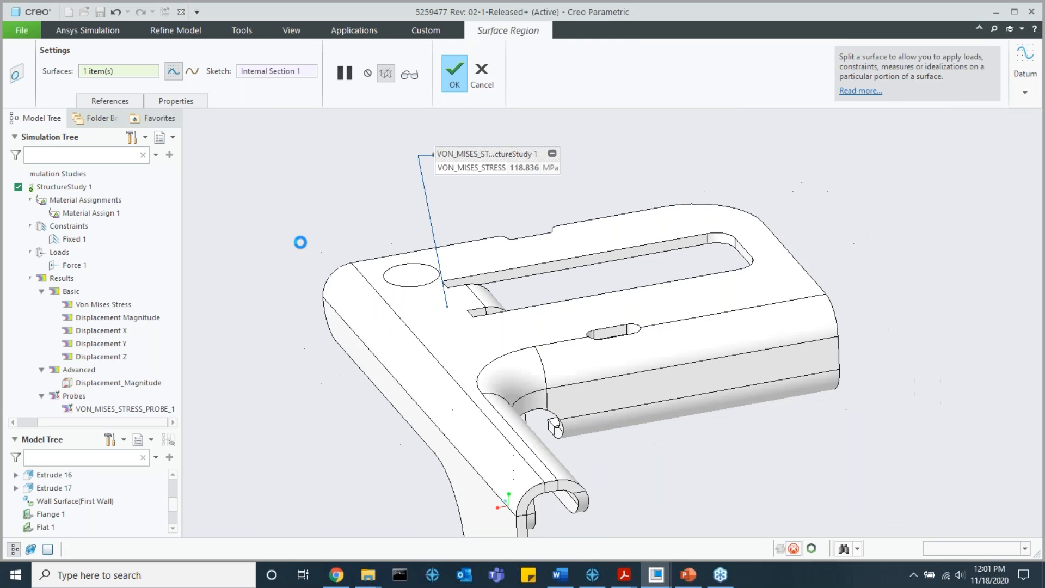
Step: Edit the Force 1 load so that it acts only on the circular surface region, and inspect its arrows up close
left_click(72, 269)
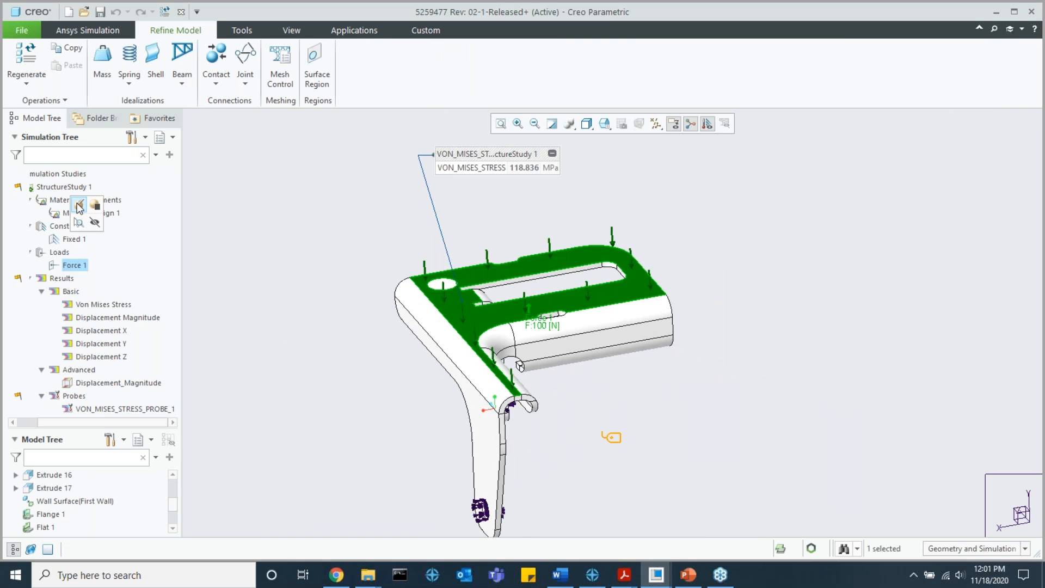
left_click(79, 206)
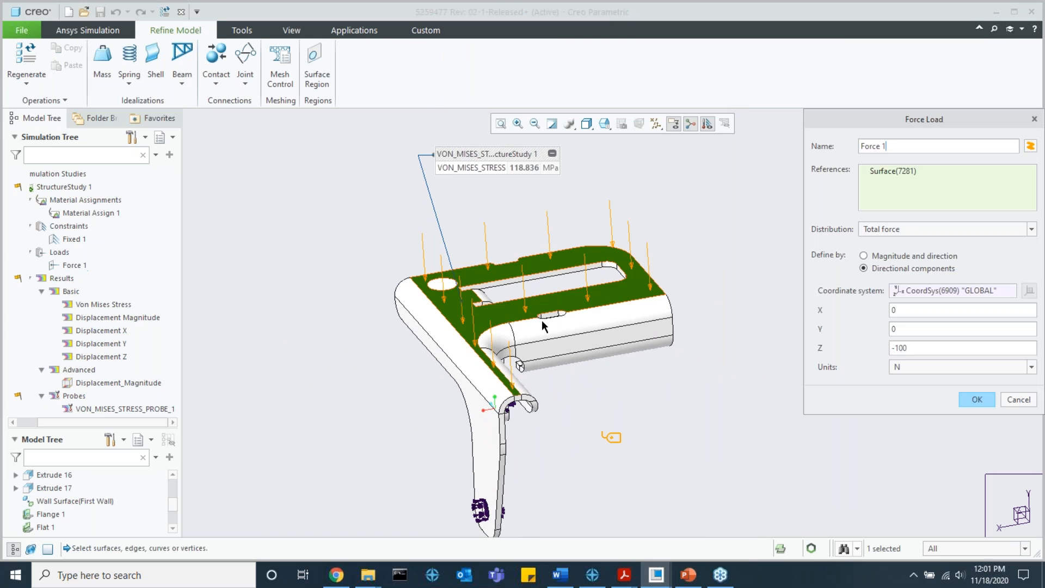
left_click(443, 284)
left_click(976, 399)
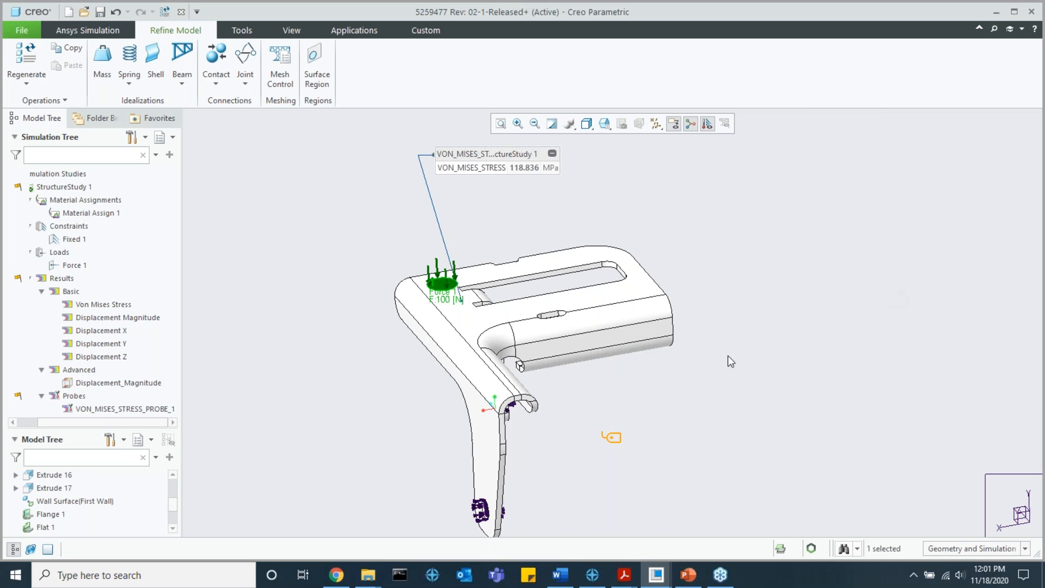
middle_click_drag(487, 296, 497, 310, "shift")
scroll(452, 294, "up", 6)
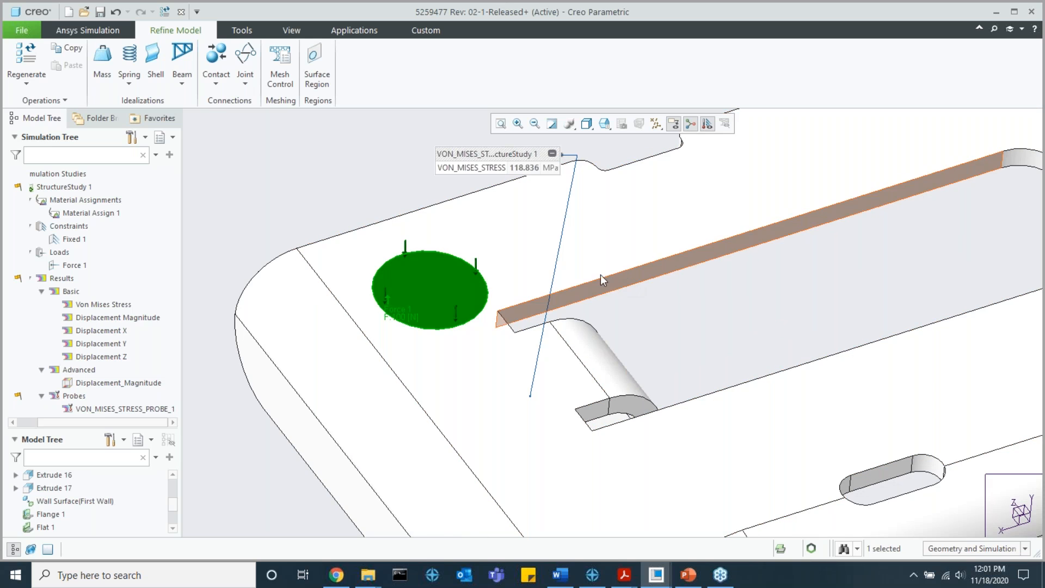
scroll(600, 275, "down", 2)
middle_click_drag(506, 299, 468, 240)
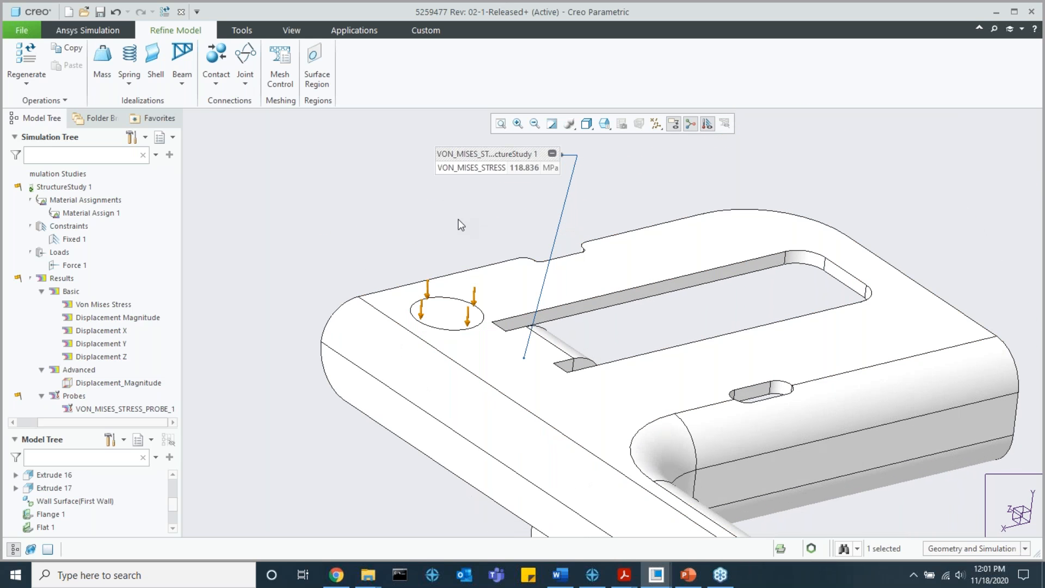
Step: View the settings offered for a gravity load and a centrifugal load, closing both definitions without creating a load
left_click(104, 30)
left_click(393, 64)
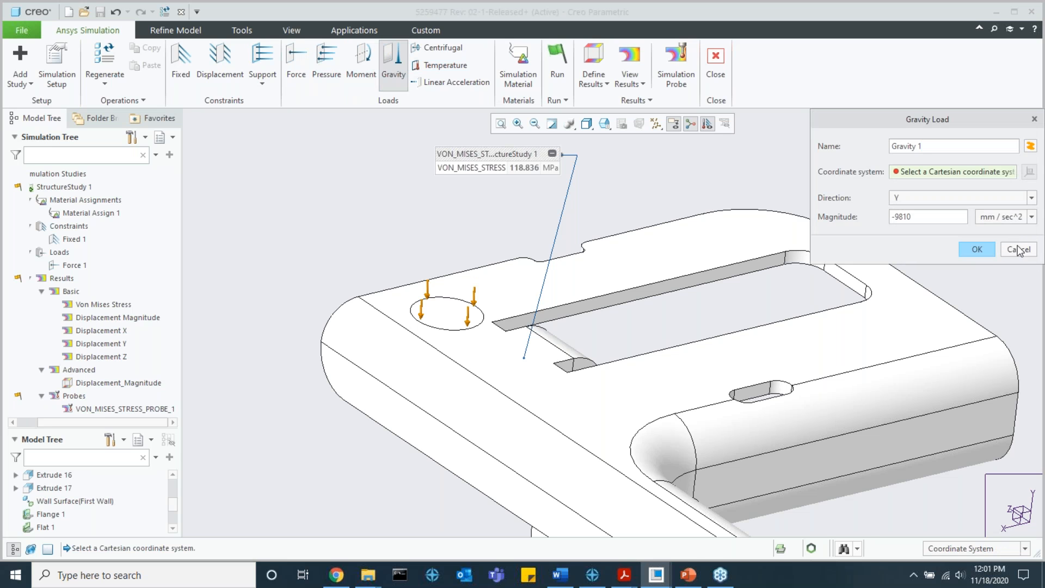
left_click(1005, 249)
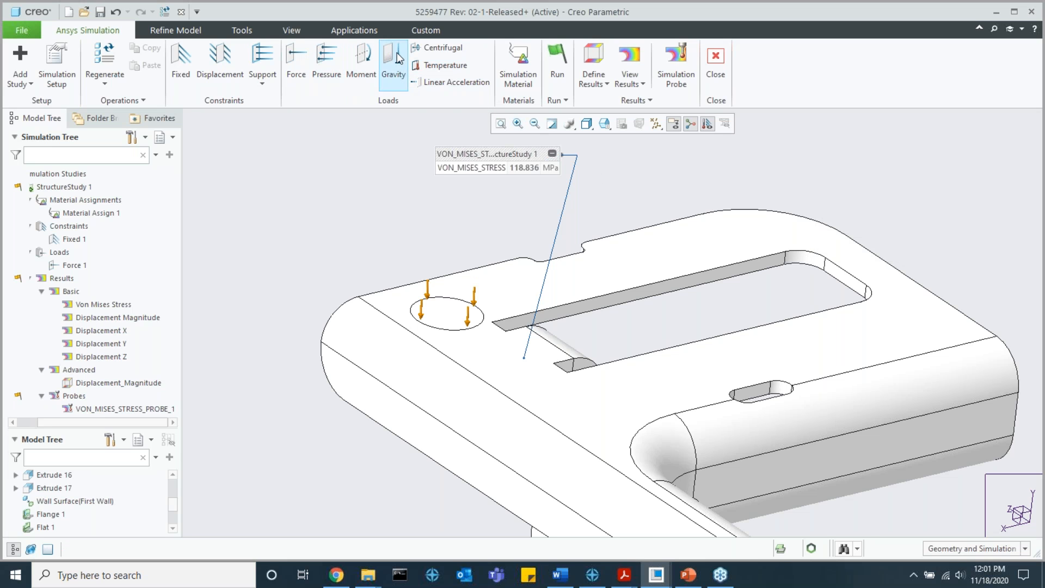
left_click(438, 47)
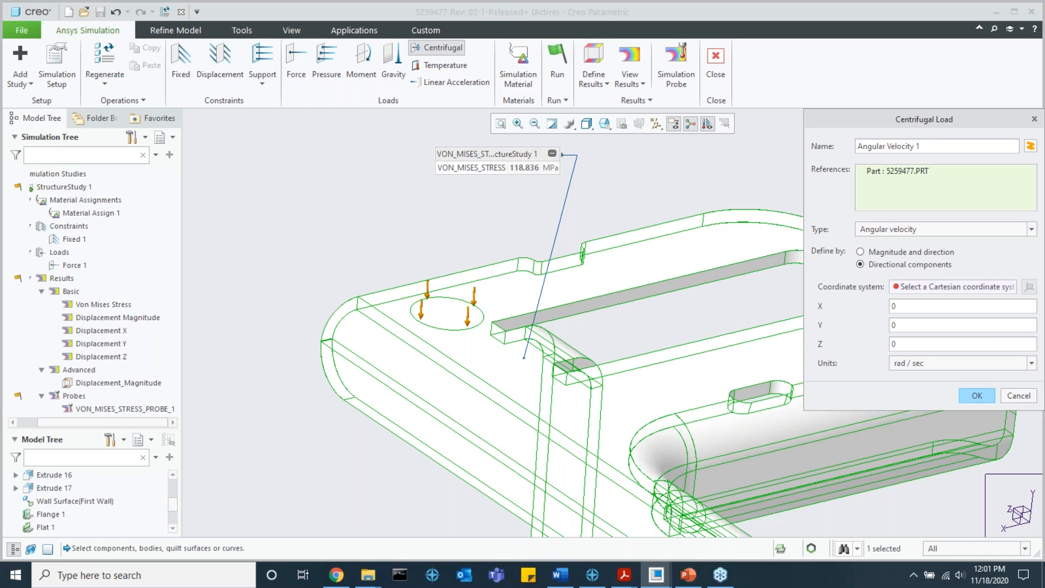
left_click(1019, 395)
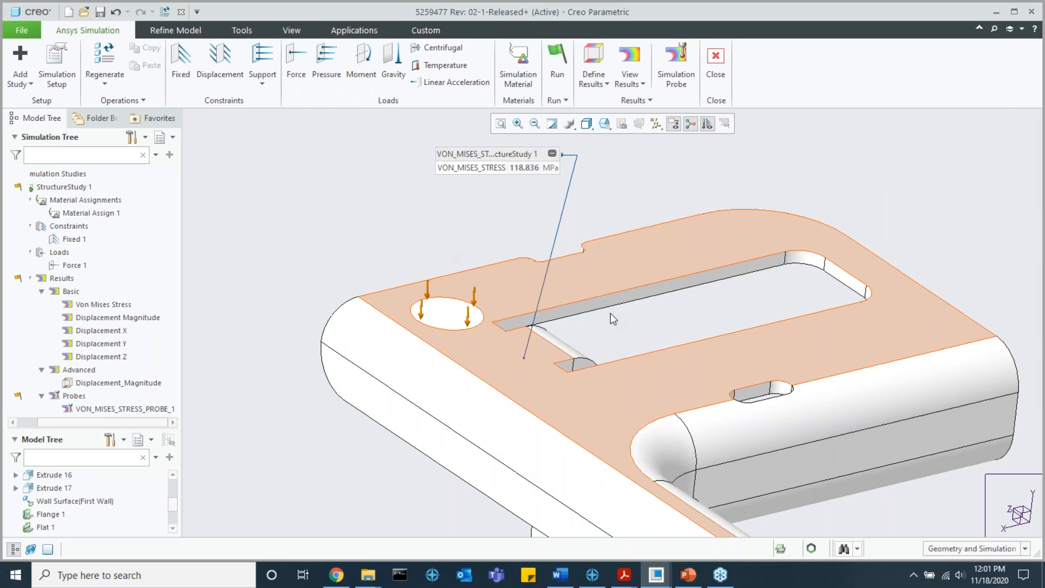
left_click(194, 30)
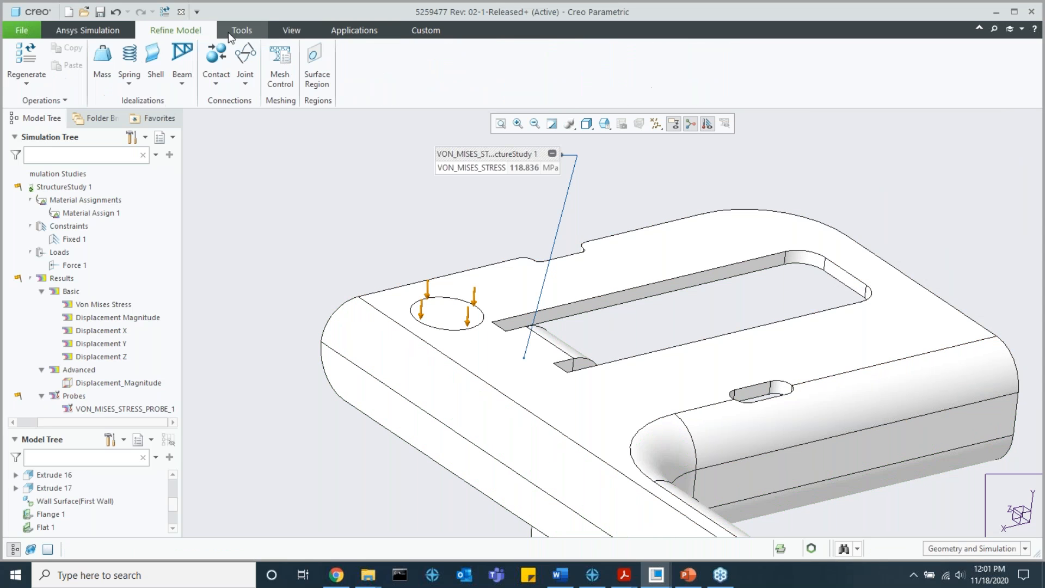
left_click(91, 30)
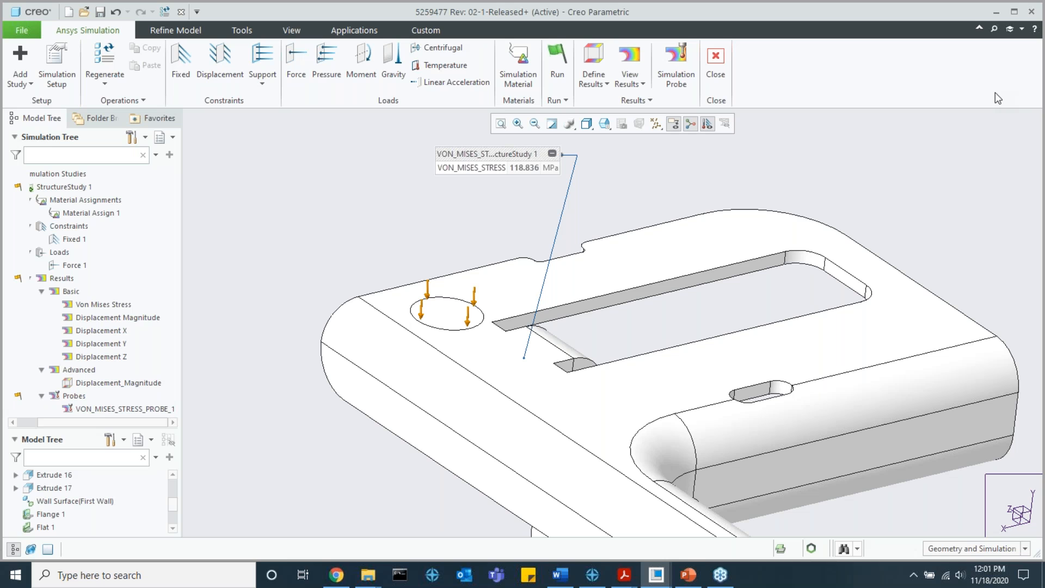
left_click(176, 30)
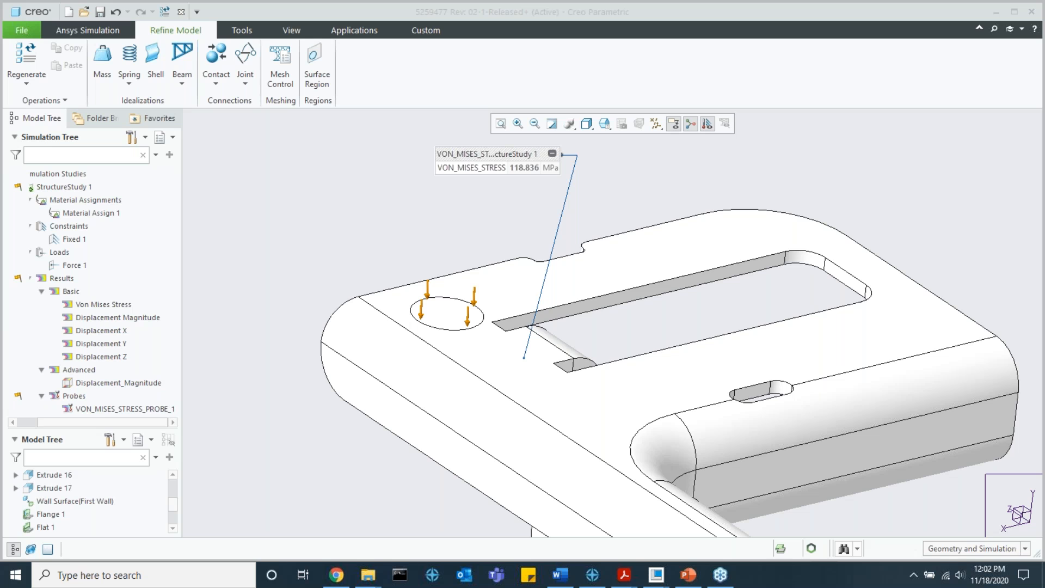
middle_click_drag(995, 245, 773, 259)
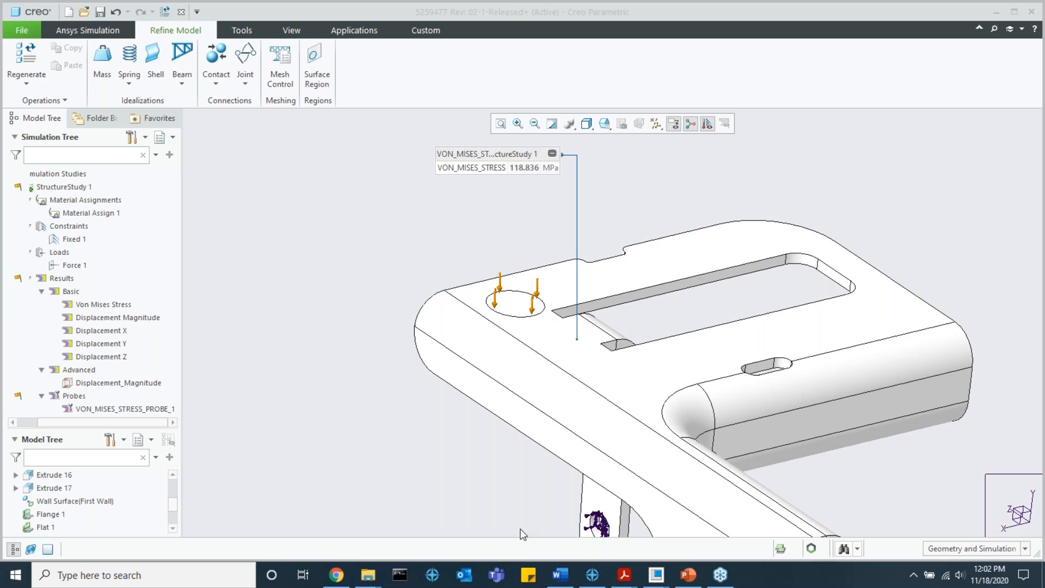
Step: Switch to the PowerPoint presentation and show the Q&A slide, slide 11, with the contact information
left_click(687, 576)
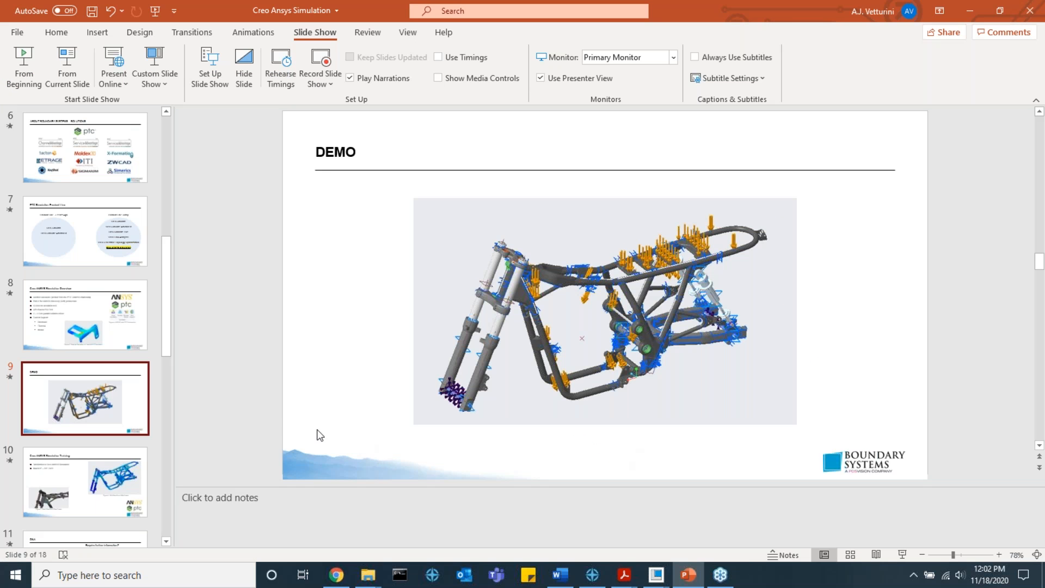
scroll(104, 416, "down", 5)
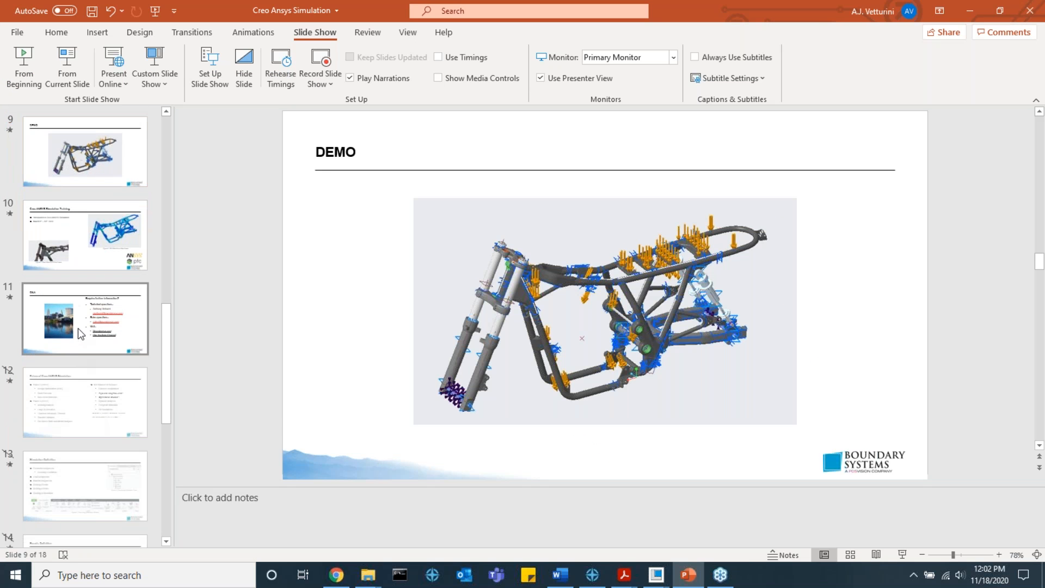
left_click(77, 328)
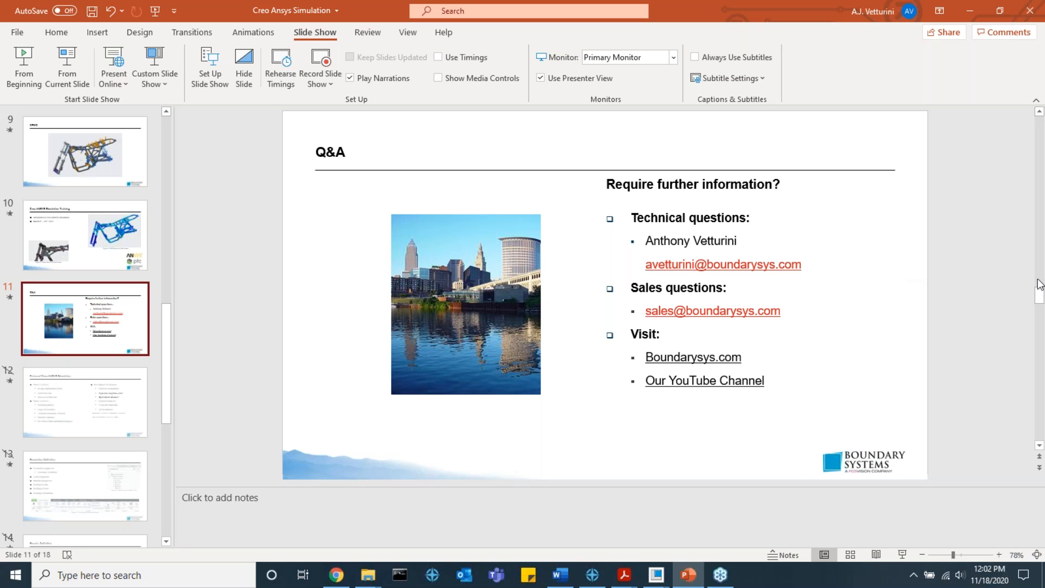
Step: Switch back to the bracket model in Creo, start a new contour plot result, and open the list of other result types
left_click(658, 577)
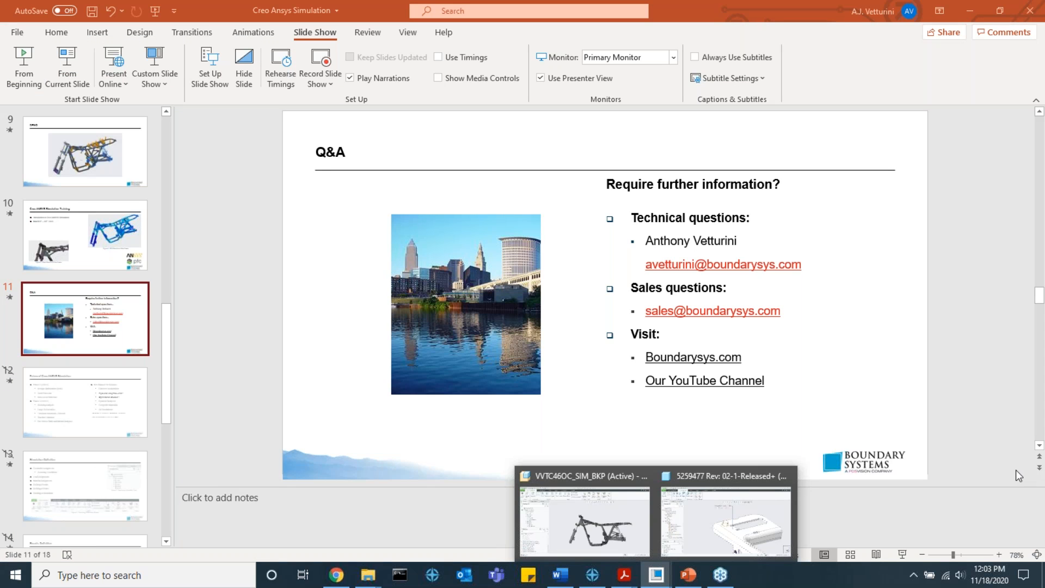
left_click(780, 500)
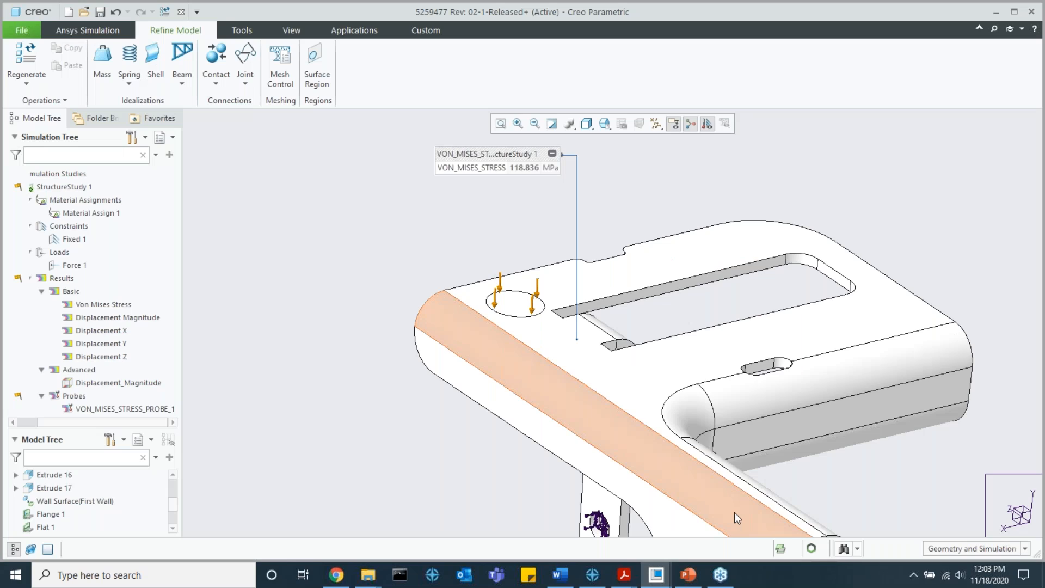
left_click(88, 30)
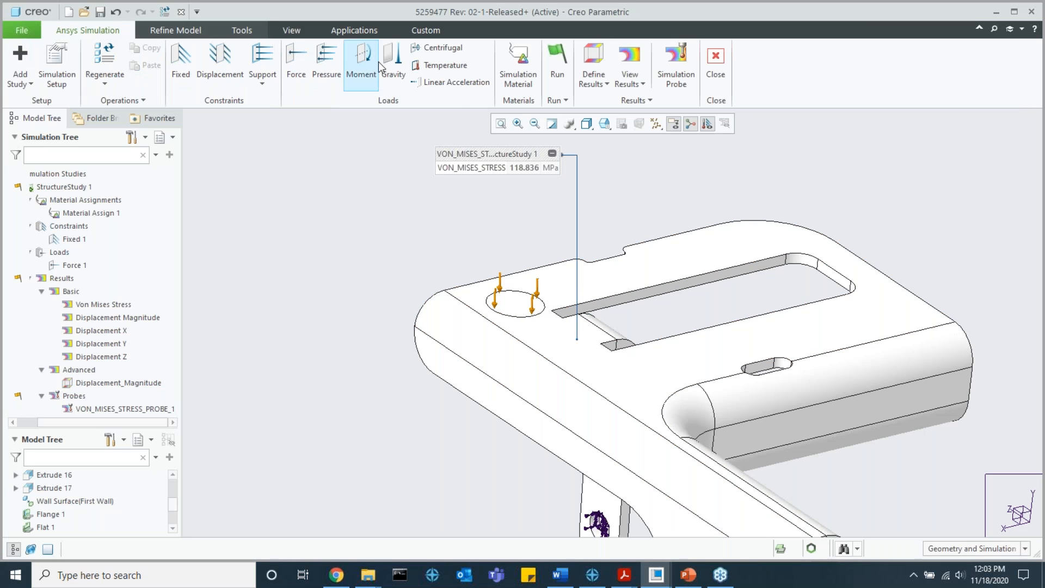
left_click(593, 87)
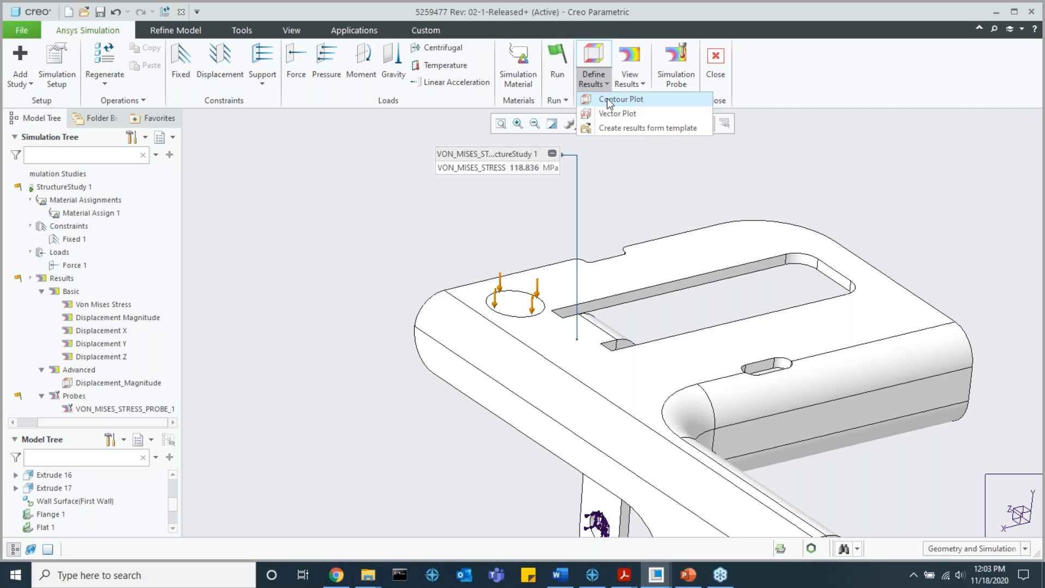
left_click(615, 98)
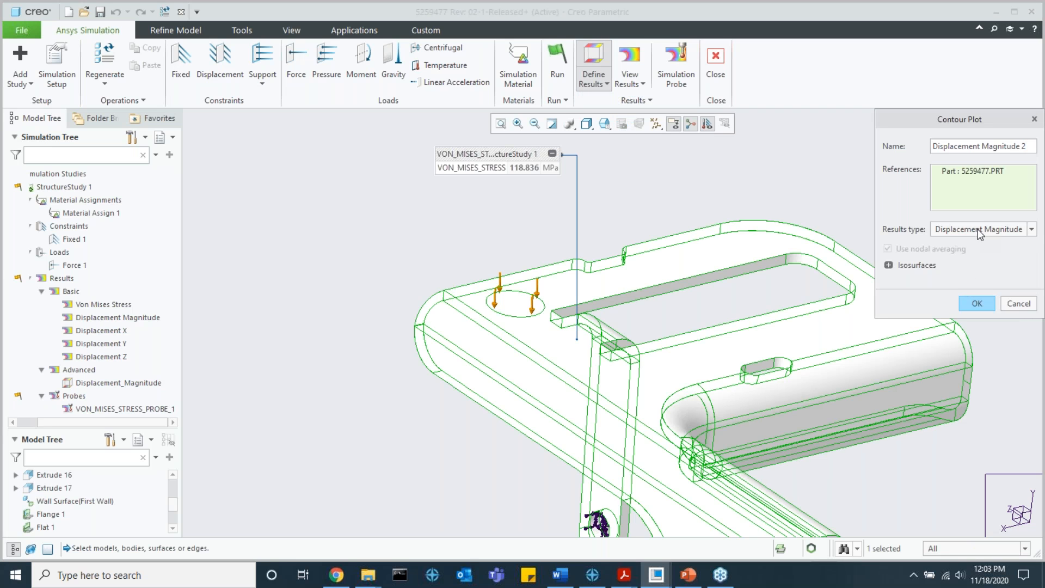
left_click(889, 265)
left_click(977, 229)
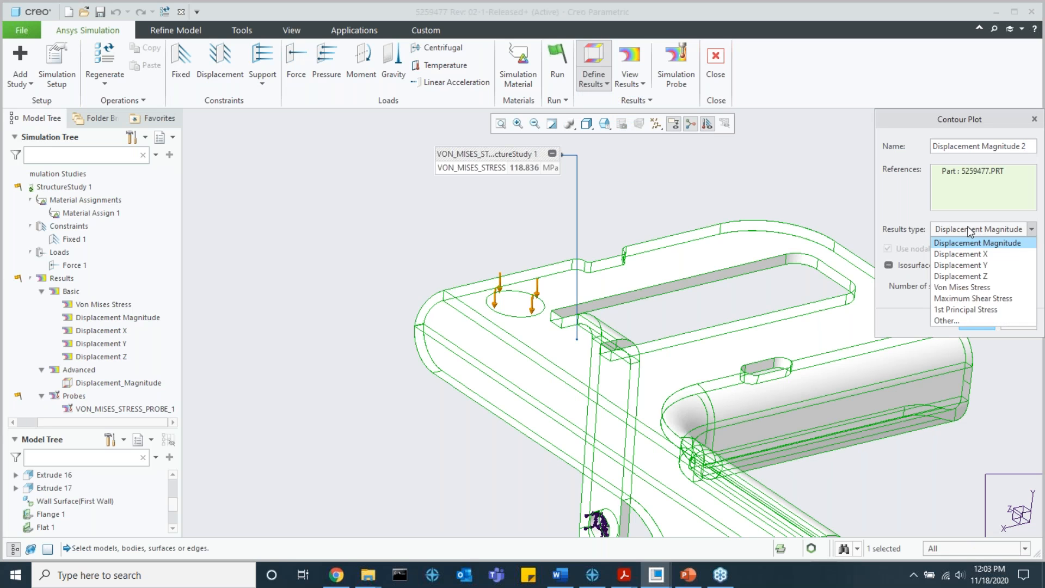
left_click(963, 319)
Step: Examine the result types available for contour plots in the Displacement, Miscellaneous, Reaction and Stress categories
left_click(464, 229)
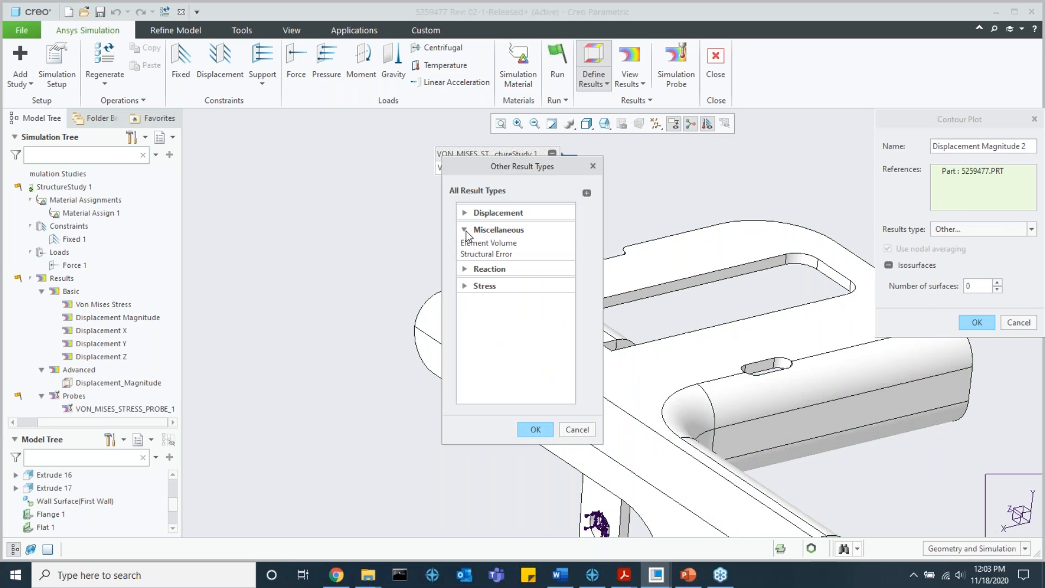
left_click(465, 269)
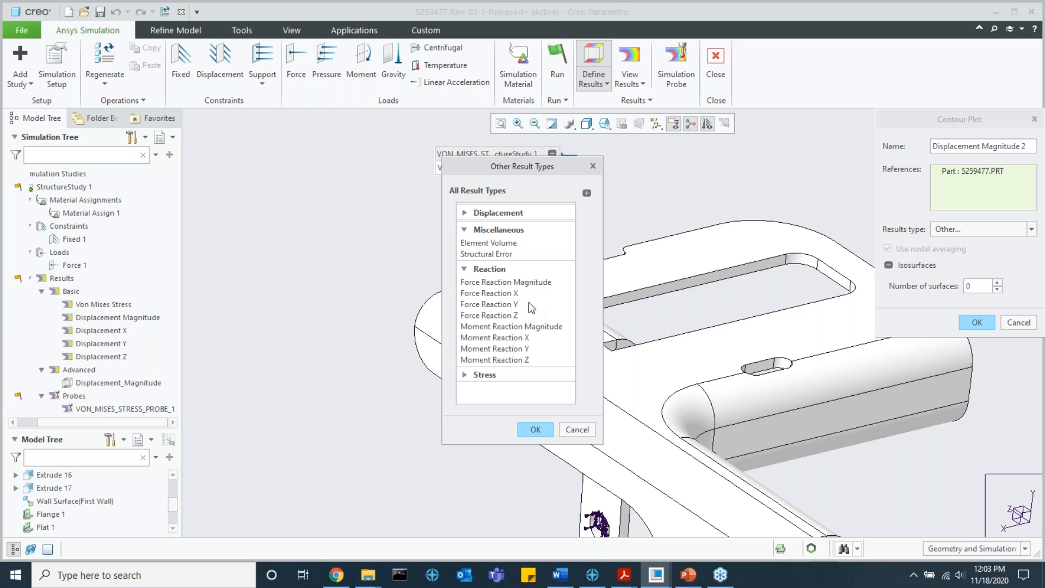
left_click(464, 374)
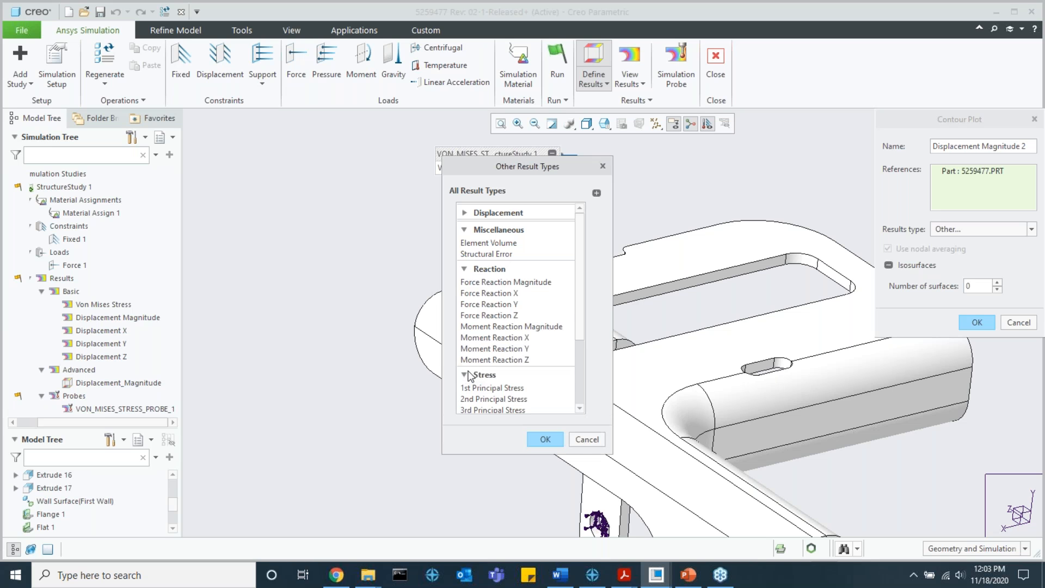
scroll(544, 331, "down", 3)
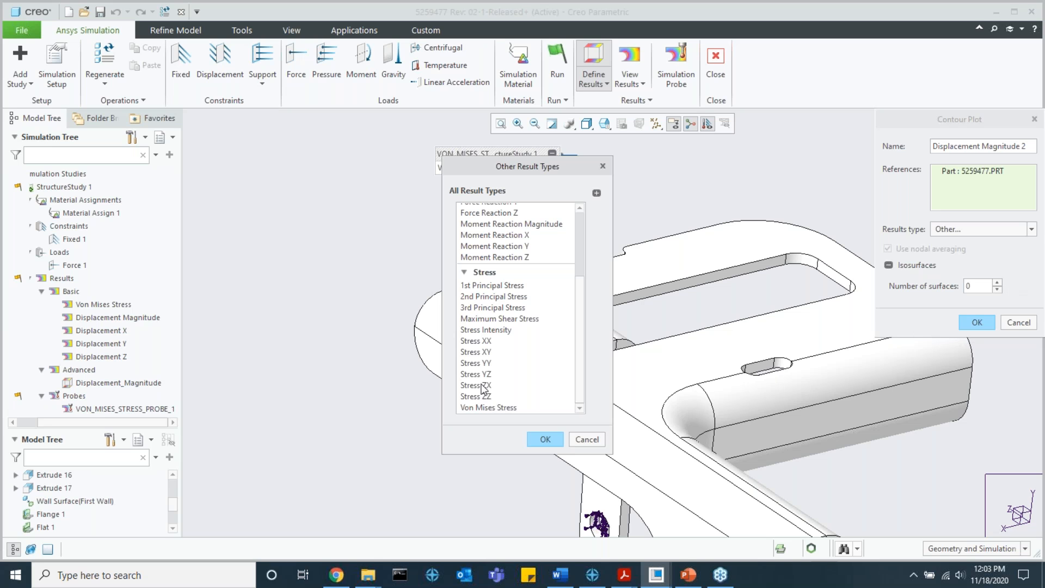
scroll(483, 353, "up", 3)
left_click(465, 270)
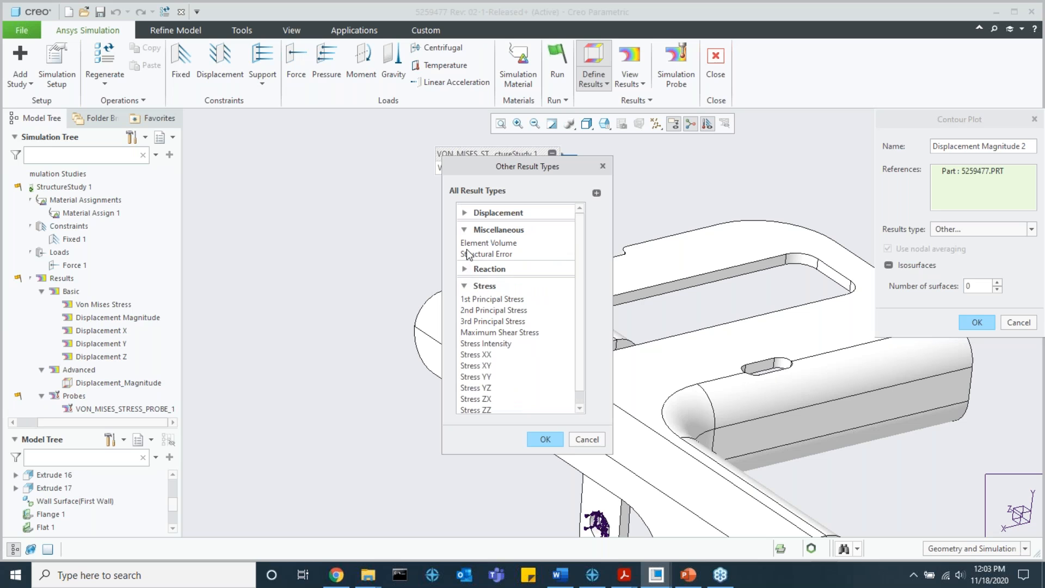
left_click(465, 229)
left_click(465, 213)
left_click(466, 212)
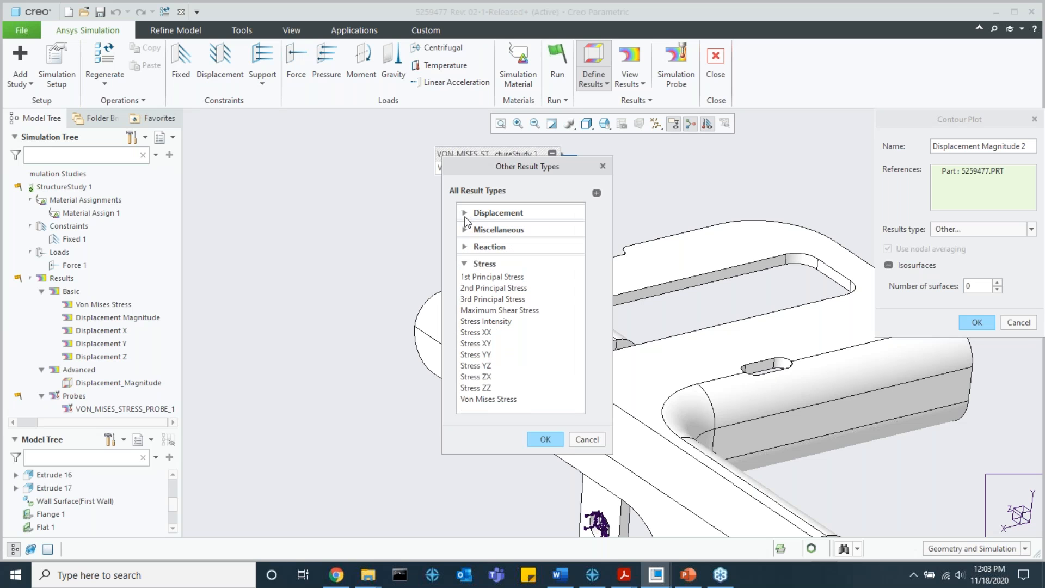
left_click(465, 247)
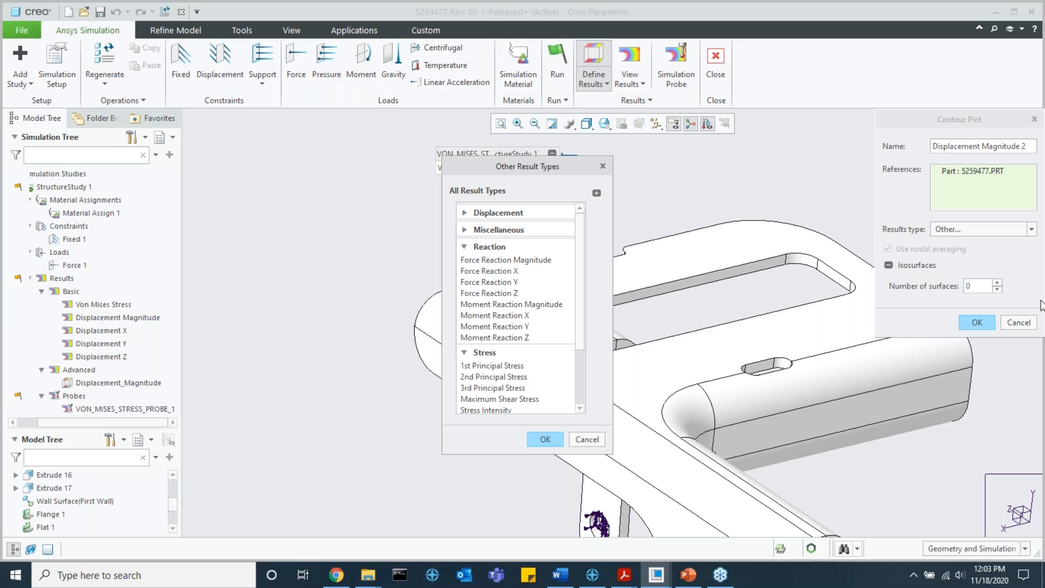
scroll(566, 272, "down", 1)
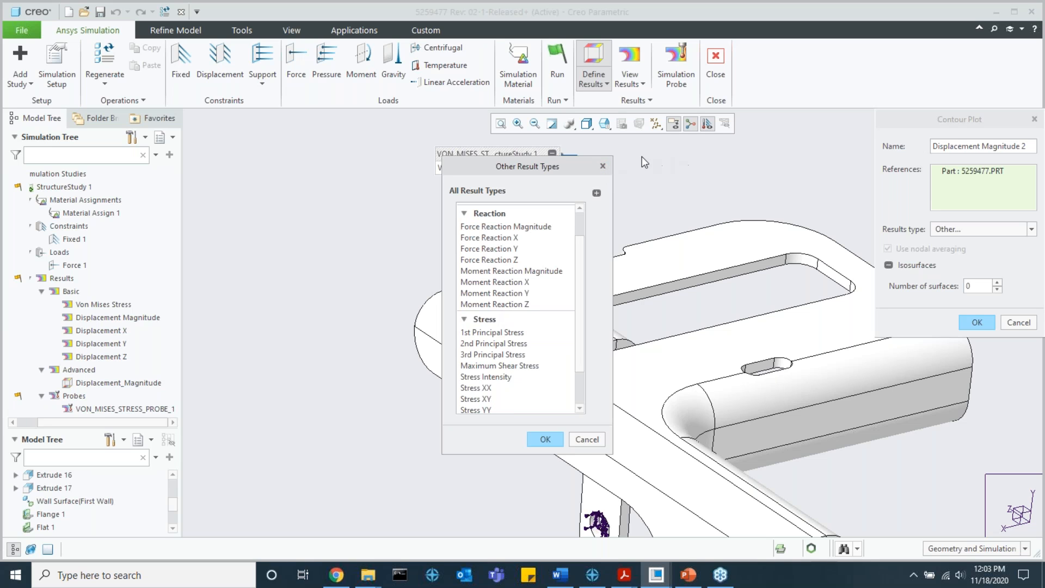
Step: Create the contour plot with the Moment Reaction X result type, referencing the Fixed 1 constraint
left_click(511, 284)
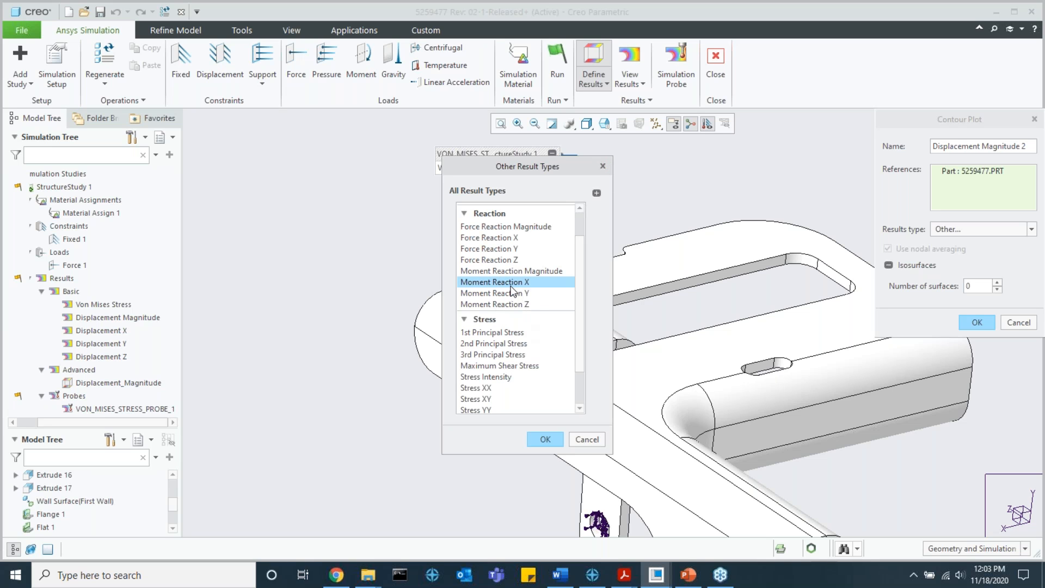
left_click(552, 440)
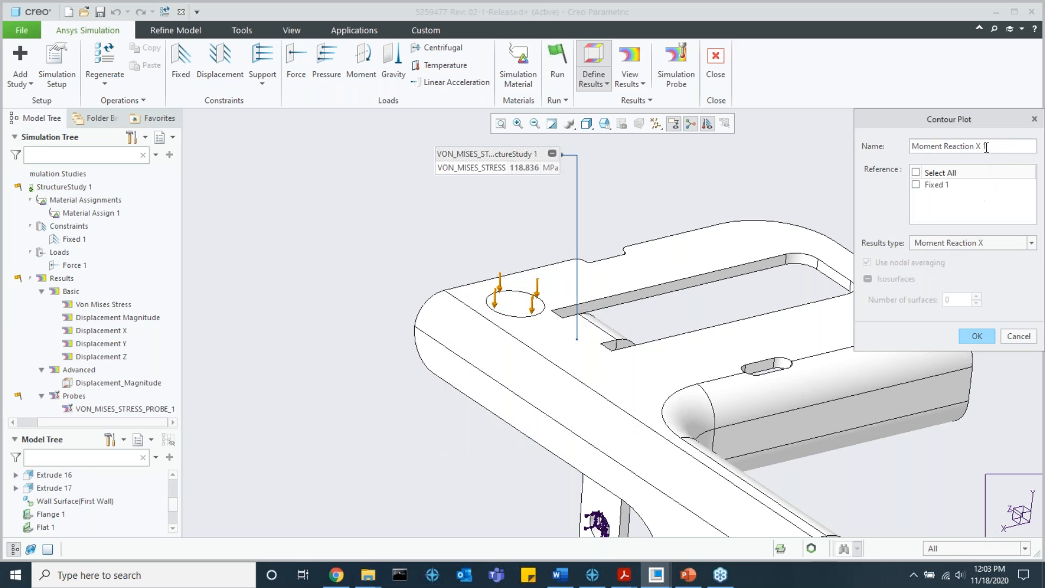
left_click(917, 185)
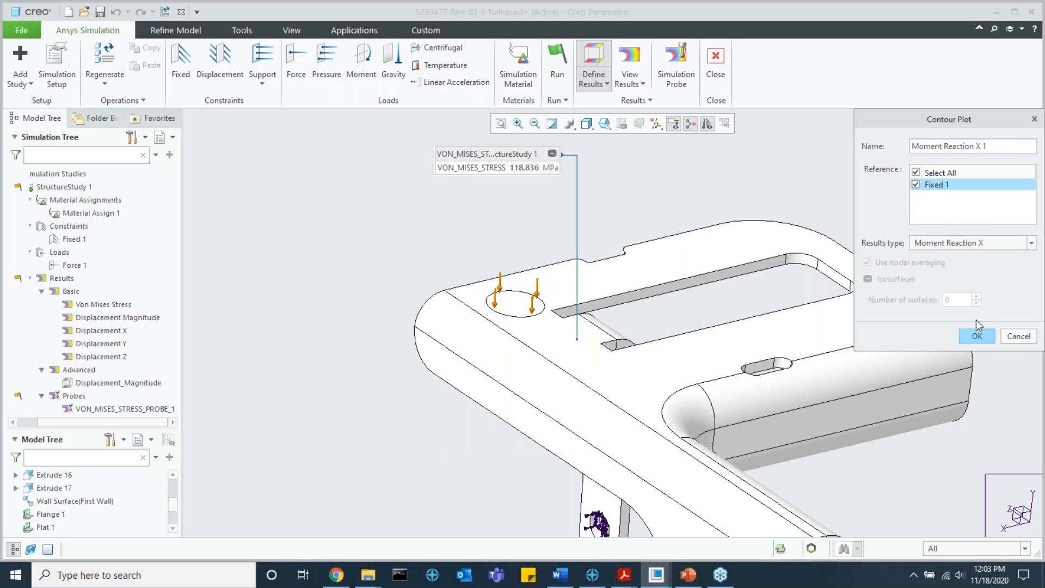
left_click(976, 336)
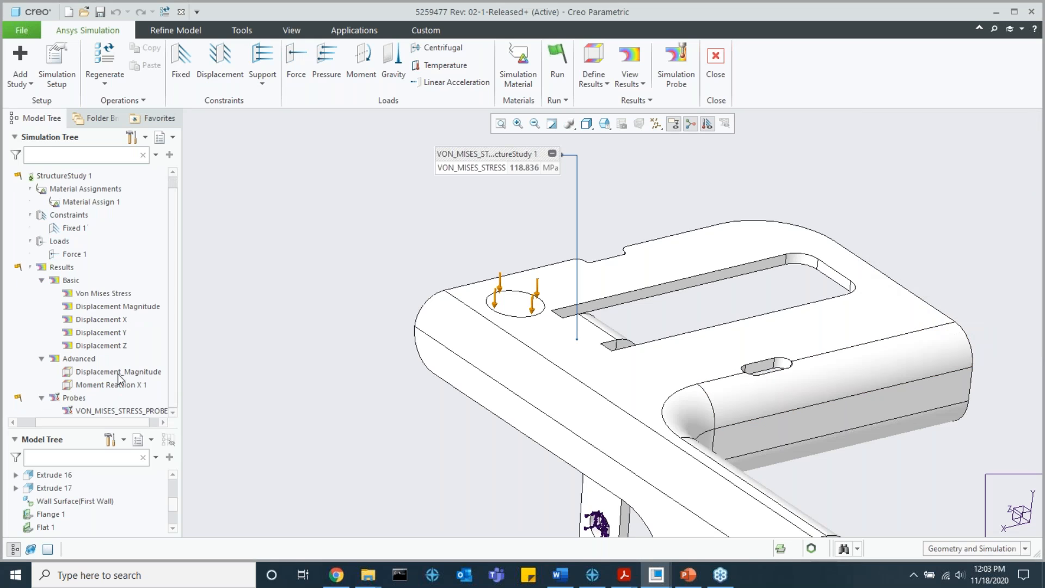
Step: Select the new moment reaction result in the simulation tree, and switch back to the Q&A slide in PowerPoint
left_click(99, 384)
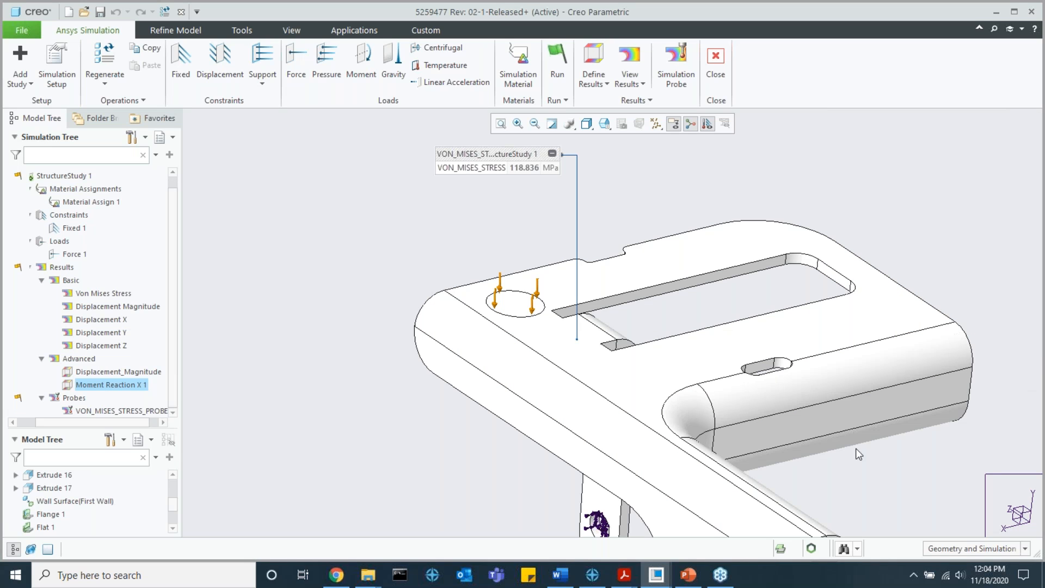
left_click(681, 581)
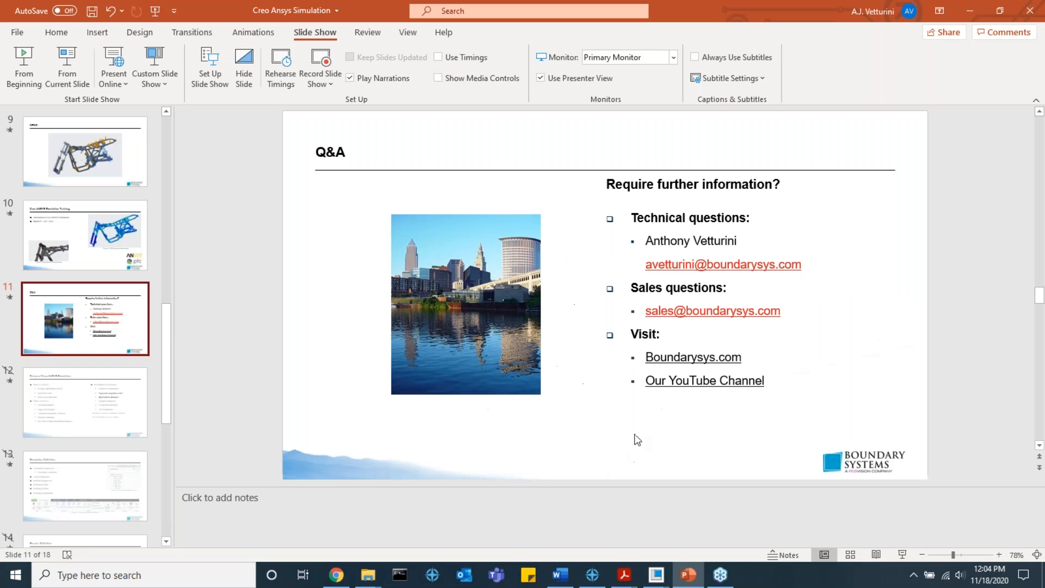